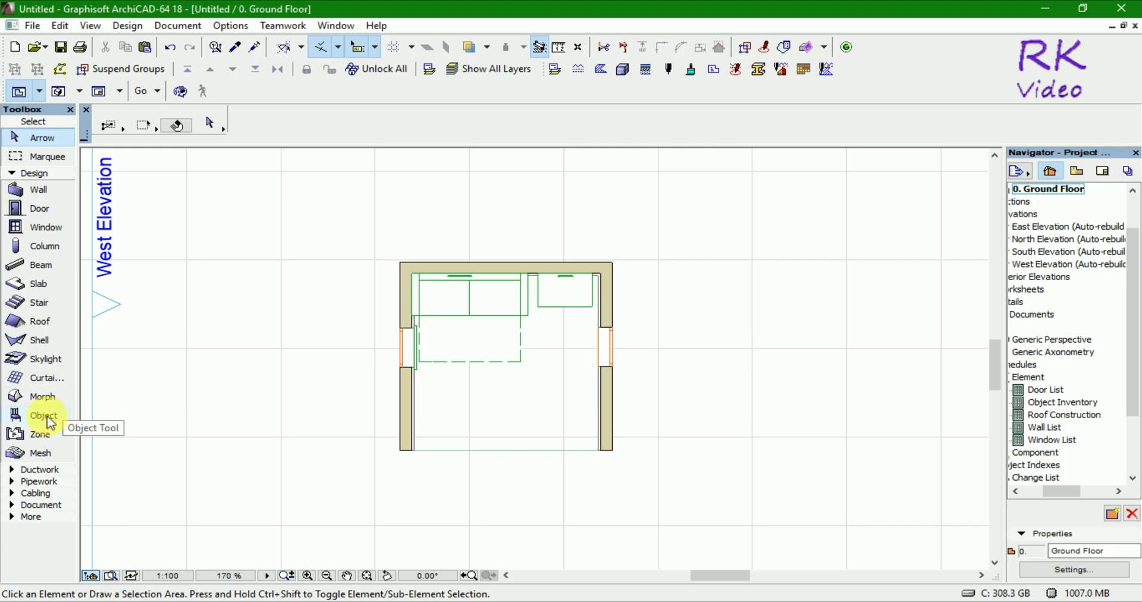
Step: Place a Vase 18 from Decoration 18 on the cabinet in the room's top-right corner
{"action": "left_click", "coordinate": [47, 419]}
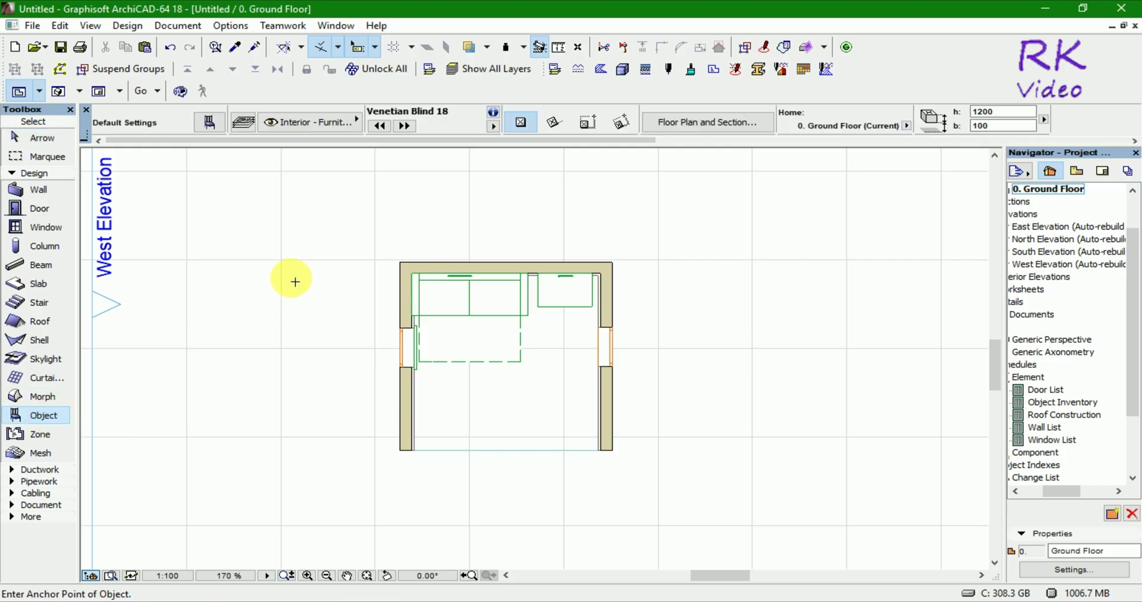
{"action": "left_click", "coordinate": [210, 125]}
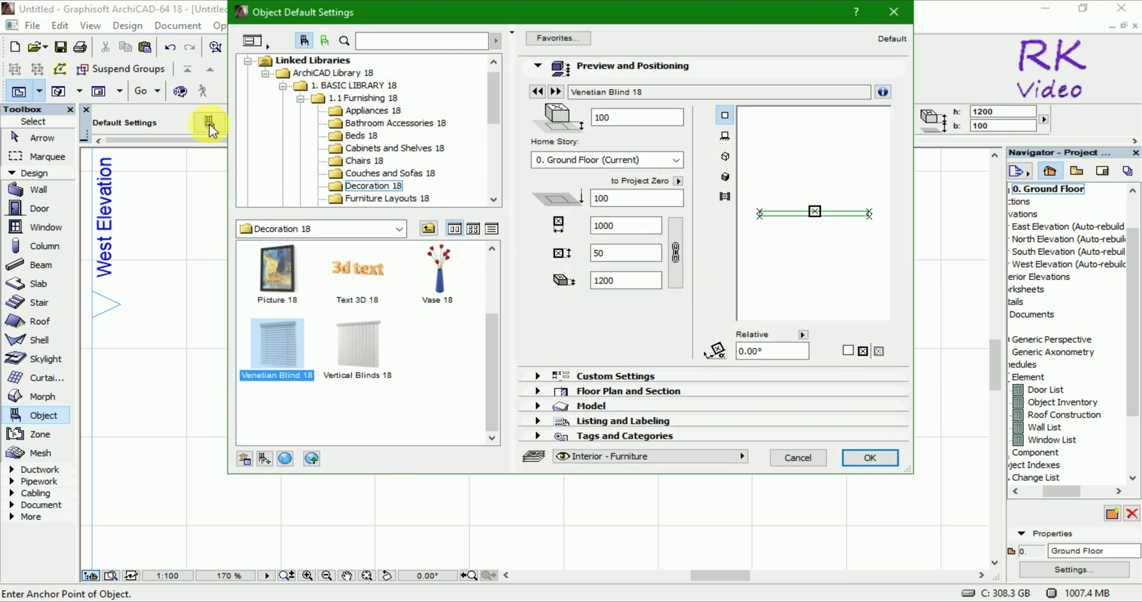
{"action": "left_click", "coordinate": [444, 293]}
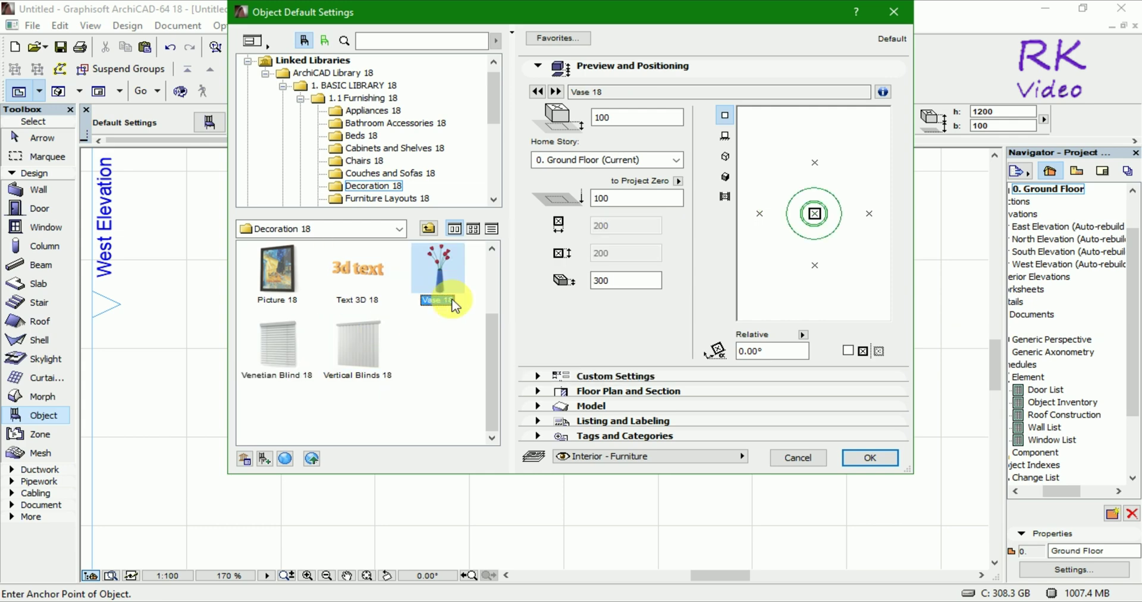
{"action": "left_click", "coordinate": [869, 458]}
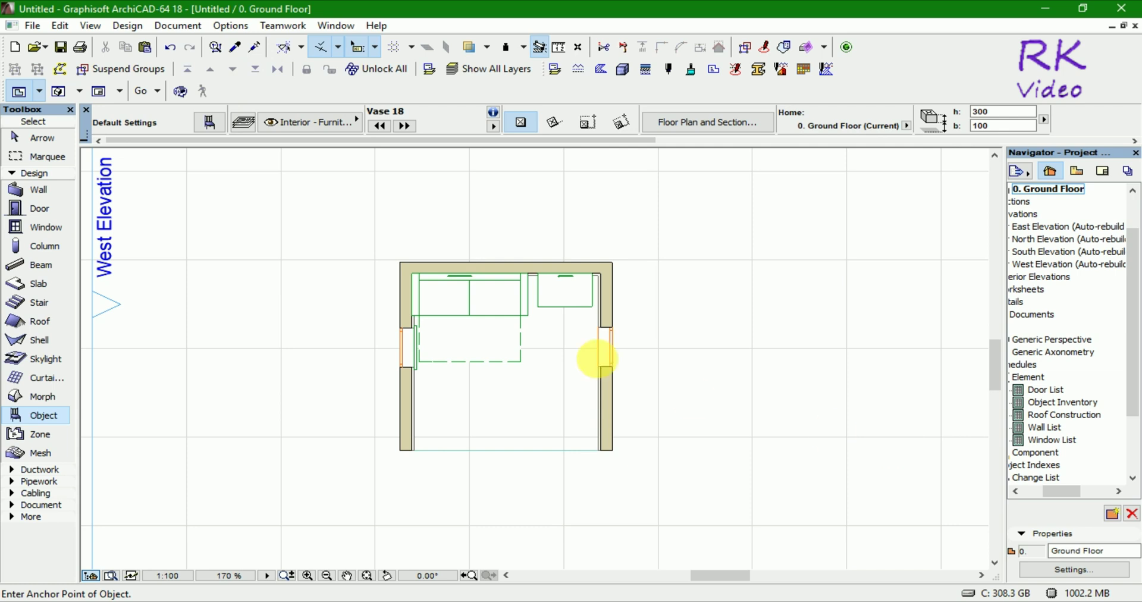
{"action": "scroll", "coordinate": [591, 355], "scroll_direction": "up", "scroll_amount": 3}
{"action": "scroll", "coordinate": [592, 317], "scroll_direction": "up", "scroll_amount": 2}
{"action": "left_click", "coordinate": [523, 255]}
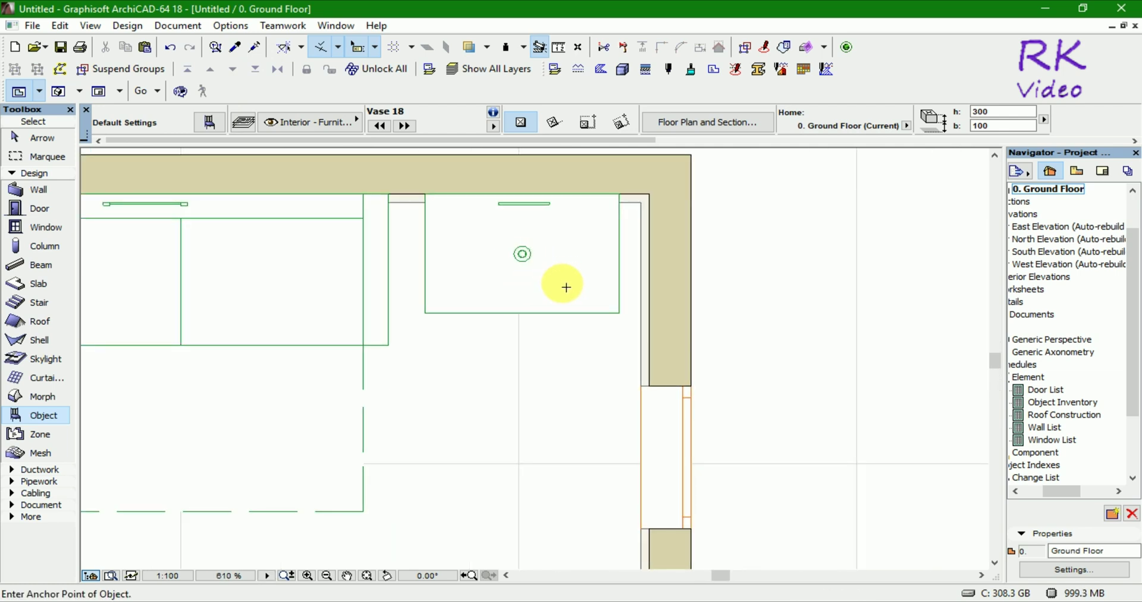
{"action": "scroll", "coordinate": [557, 293], "scroll_direction": "down", "scroll_amount": 4}
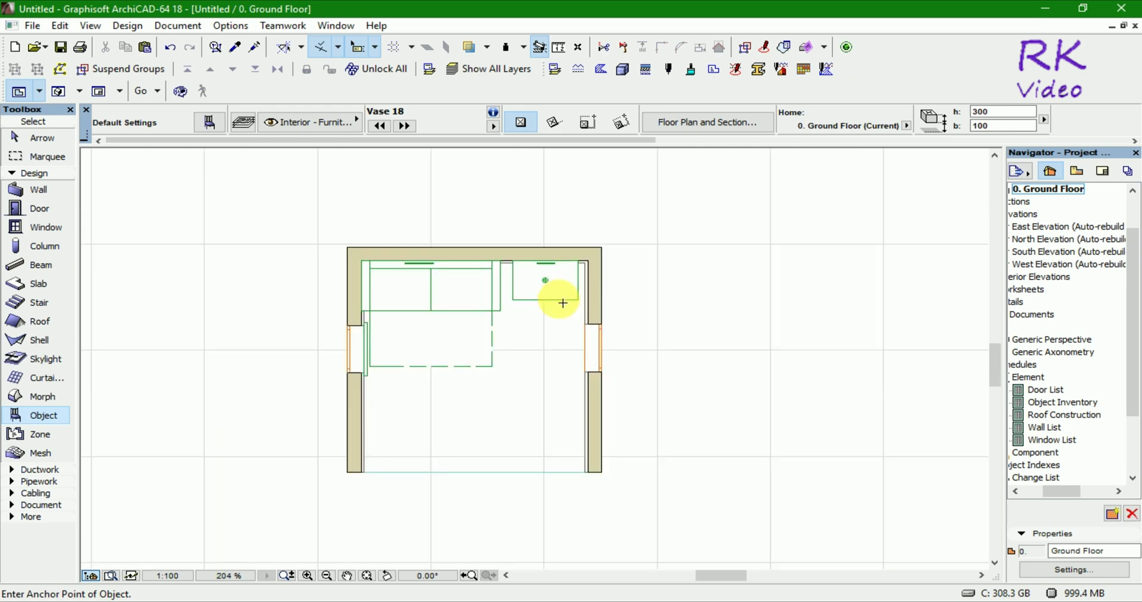
Step: Place a Mirror 18 (500 wide, 800 high) at the room's left wall and select it
{"action": "left_click", "coordinate": [210, 122]}
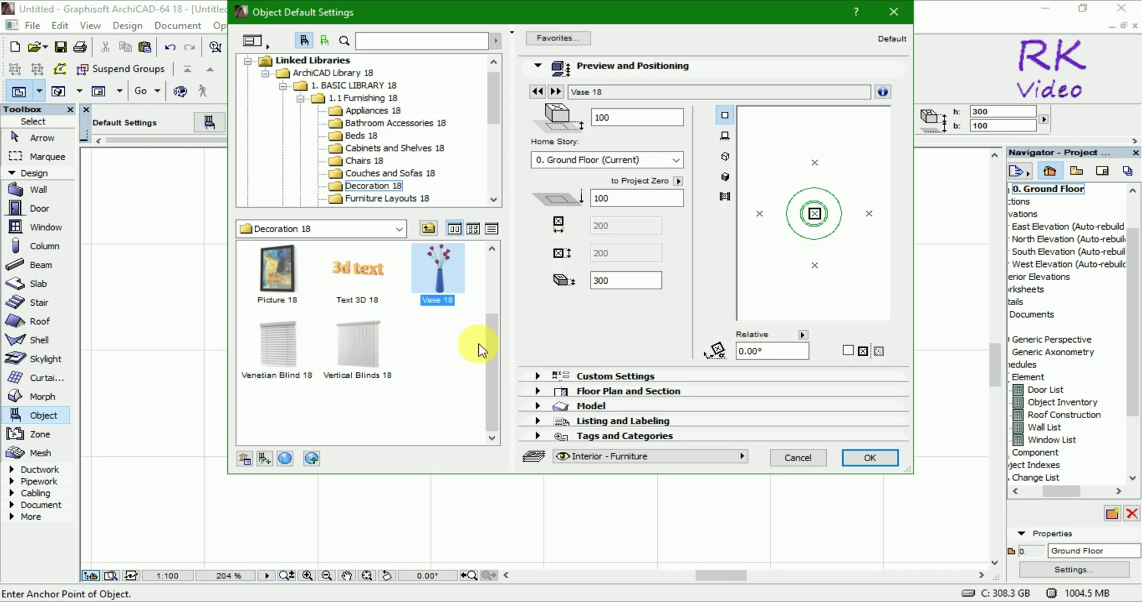
{"action": "left_click_drag", "start_coordinate": [490, 334], "coordinate": [491, 262]}
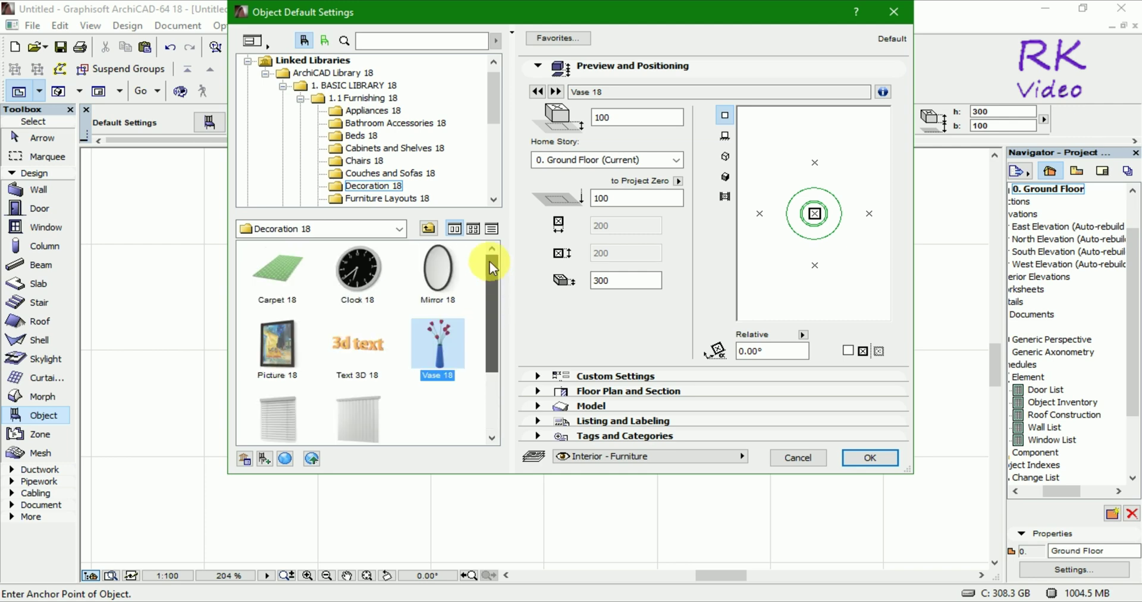
{"action": "left_click", "coordinate": [438, 270]}
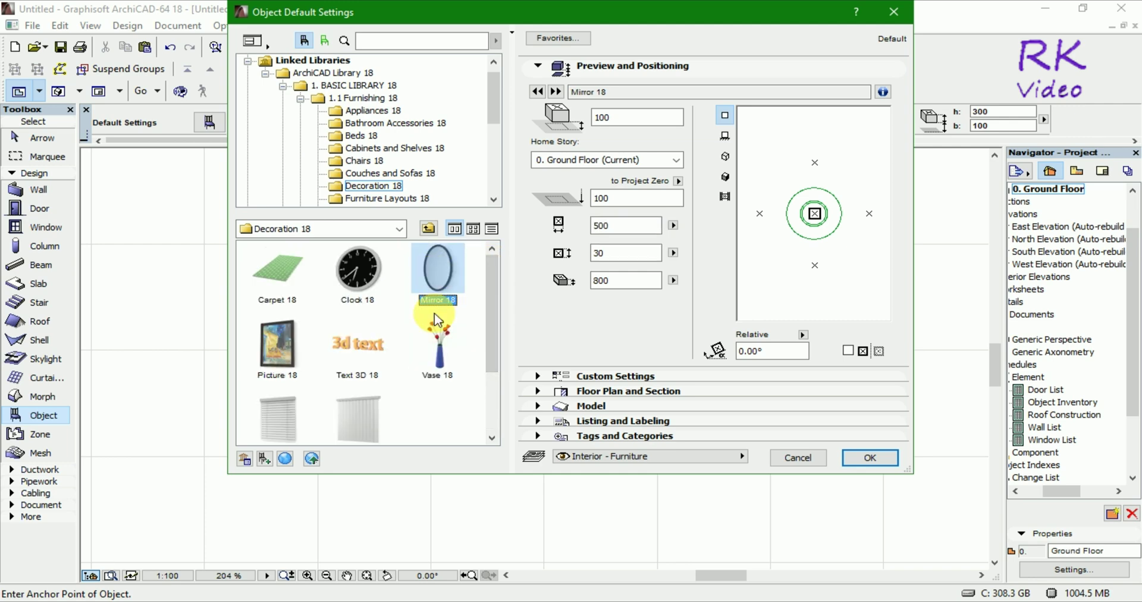
{"action": "left_click", "coordinate": [870, 458]}
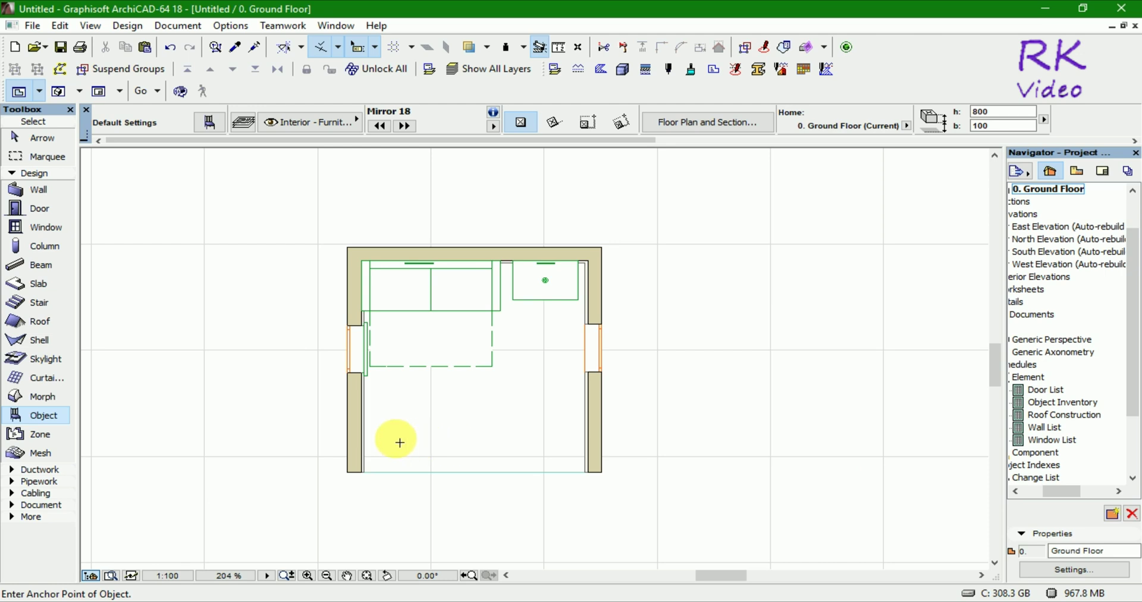
{"action": "scroll", "coordinate": [387, 437], "scroll_direction": "up", "scroll_amount": 3}
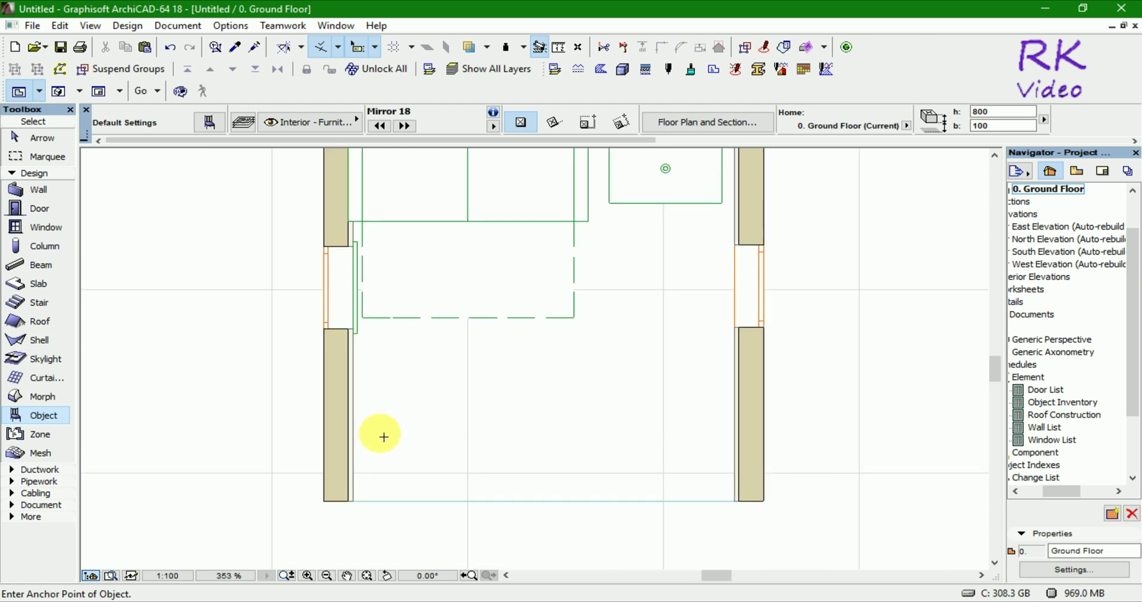
{"action": "scroll", "coordinate": [384, 437], "scroll_direction": "up", "scroll_amount": 3}
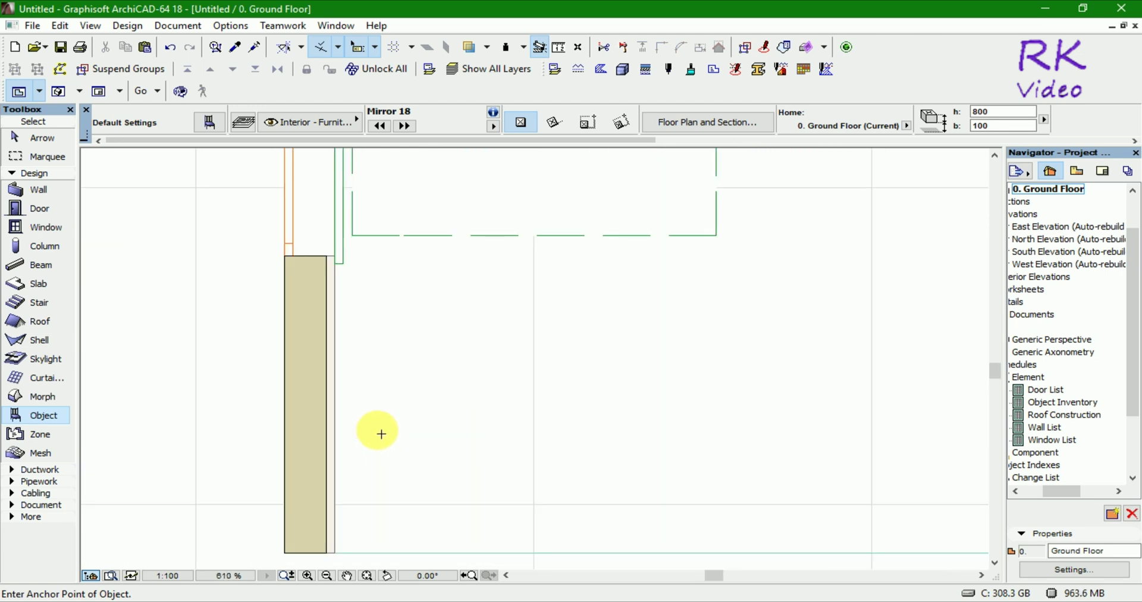
{"action": "left_click", "coordinate": [338, 410]}
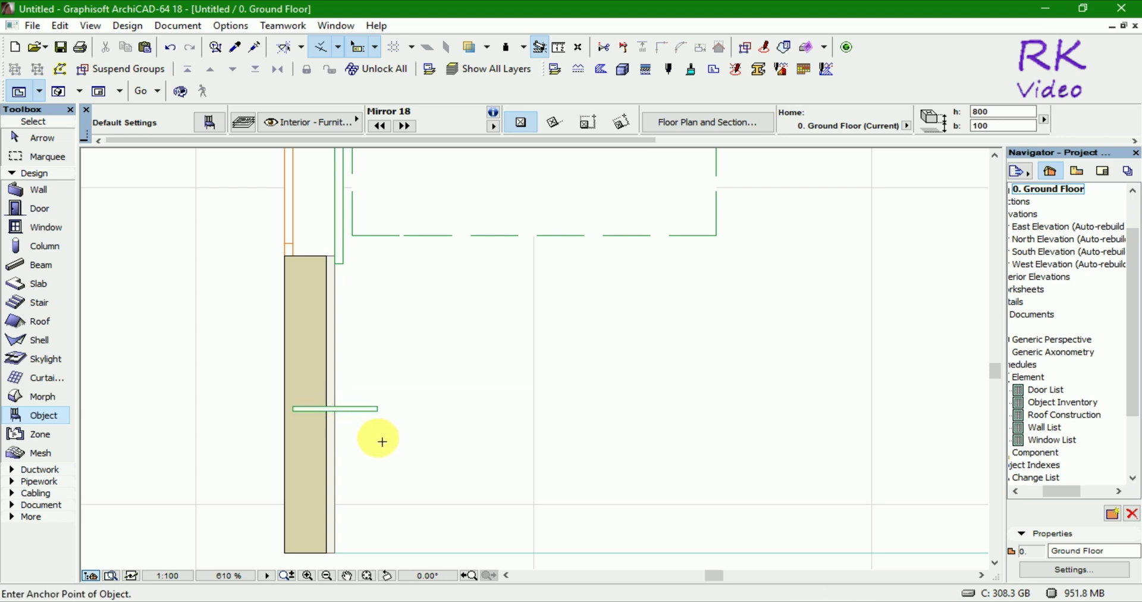
{"action": "key", "text": "Escape"}
{"action": "left_click_drag", "start_coordinate": [396, 394], "coordinate": [353, 444]}
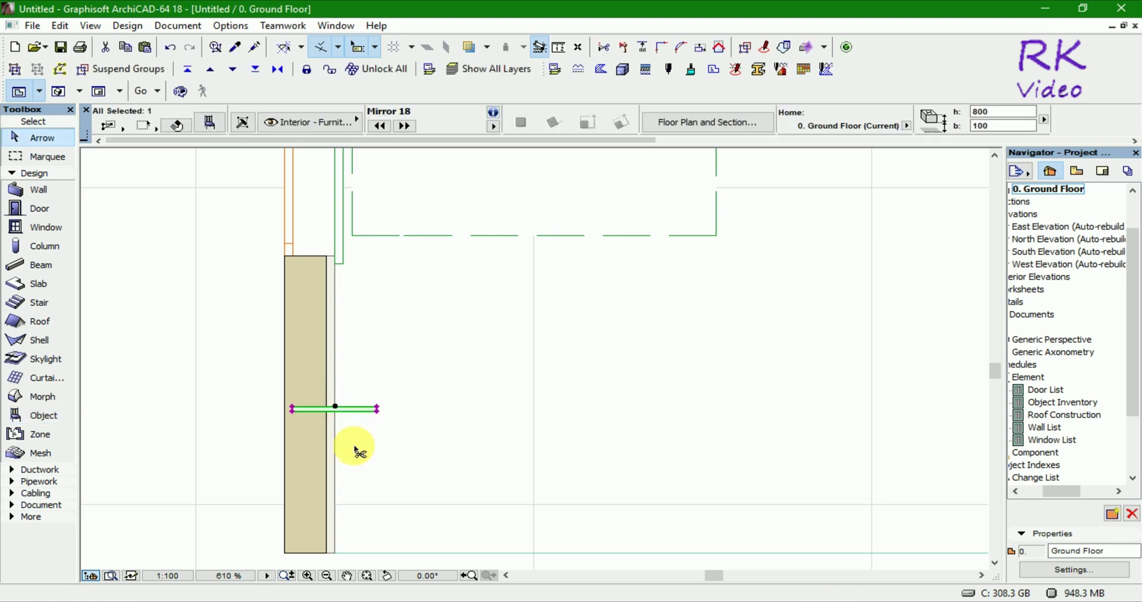
Step: Rotate the mirror 90° about its centre to lie along the wall, then show 3D
{"action": "key", "text": "ctrl+e"}
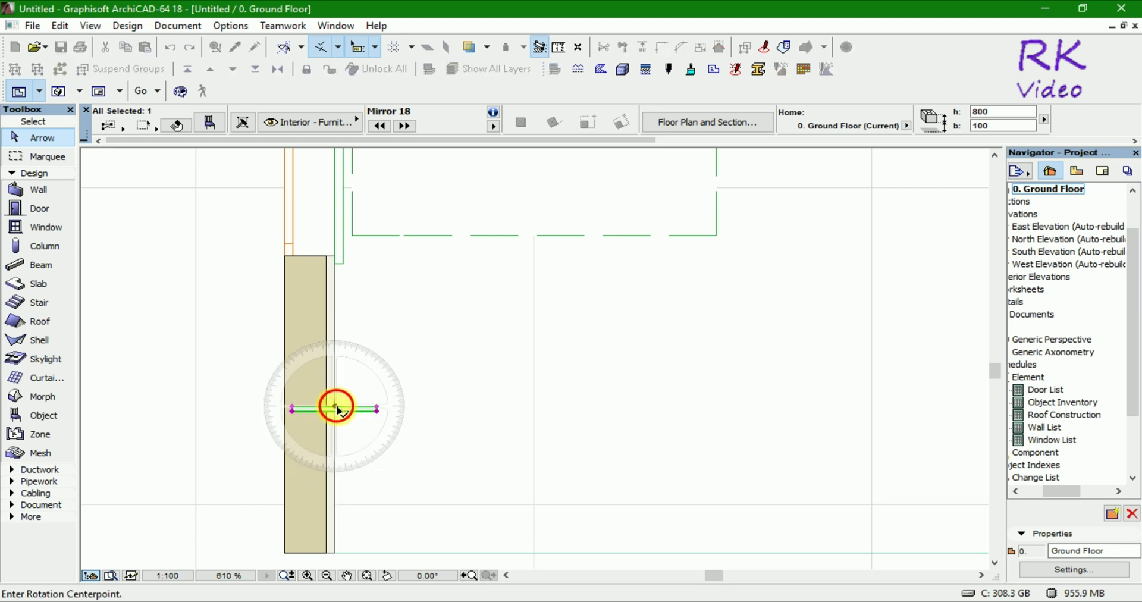
{"action": "left_click", "coordinate": [335, 408]}
{"action": "left_click", "coordinate": [470, 407]}
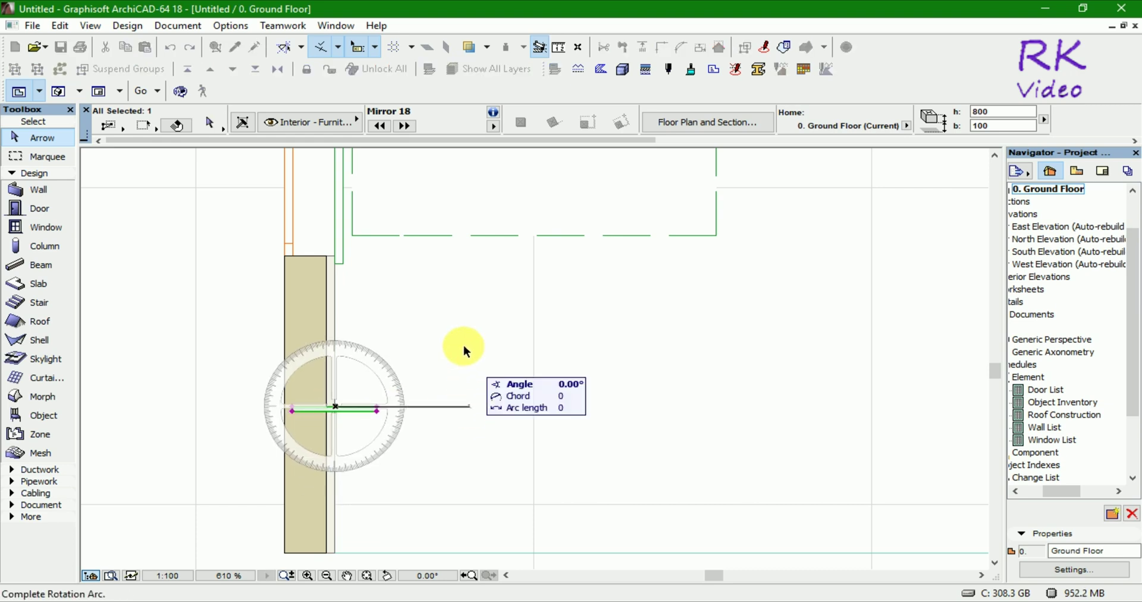
{"action": "left_click", "coordinate": [376, 249]}
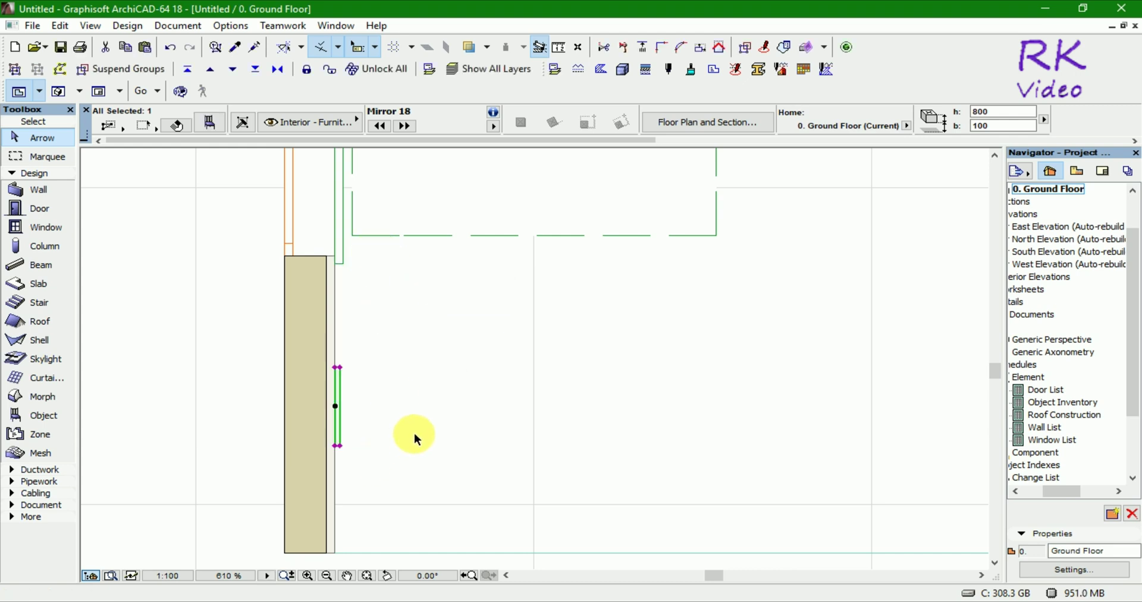
{"action": "key", "text": "Escape"}
{"action": "key", "text": "F3"}
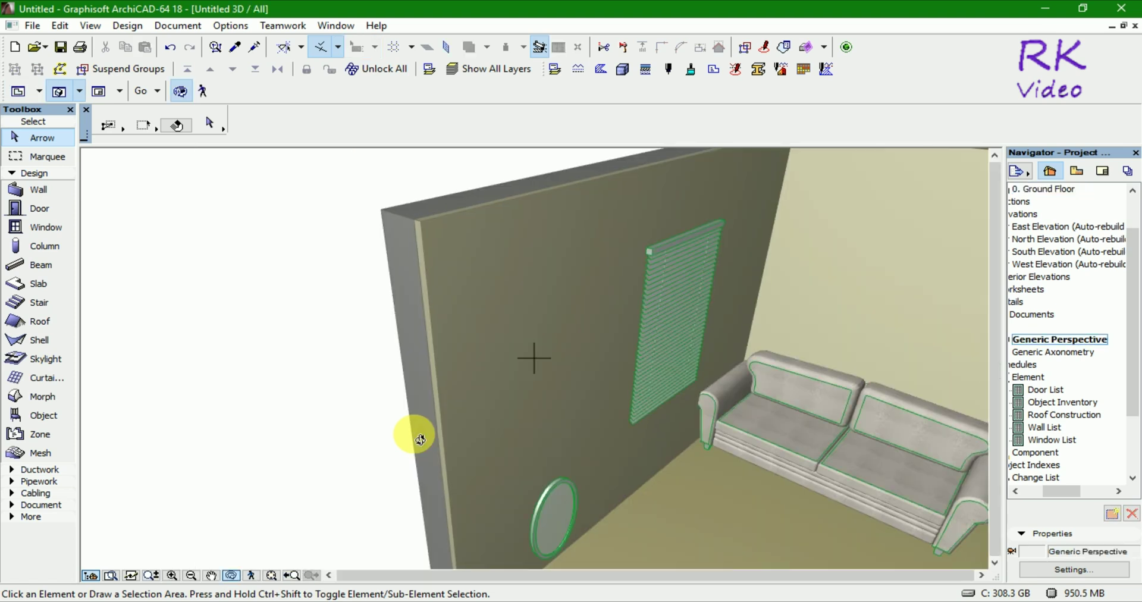
Step: Select the mirror in the 3D view and set its elevation to 2000
{"action": "left_click", "coordinate": [555, 487]}
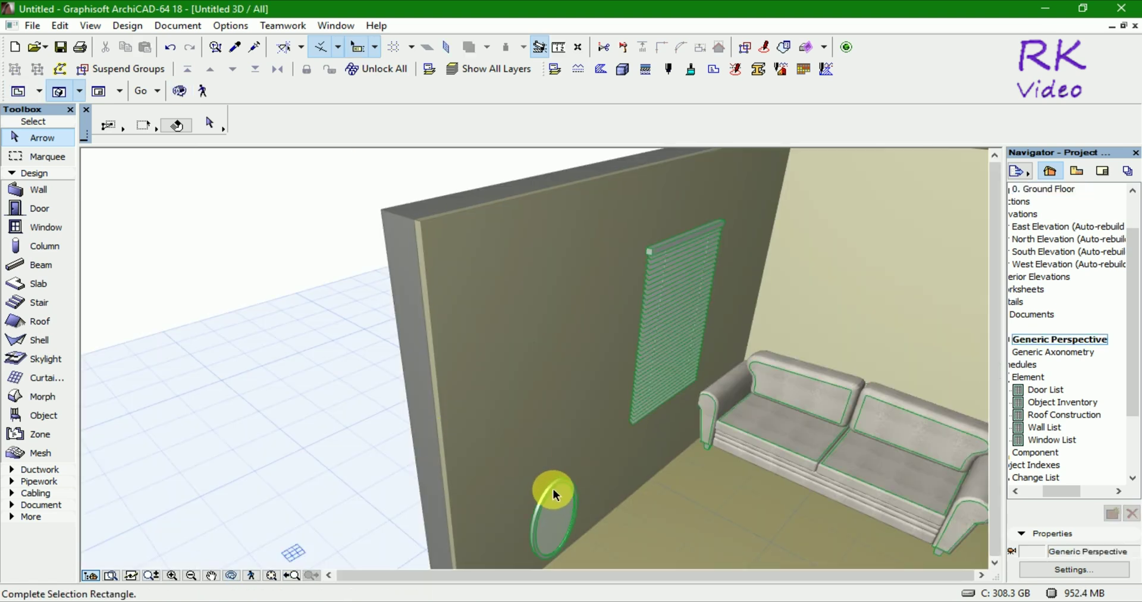
{"action": "left_click", "coordinate": [520, 517]}
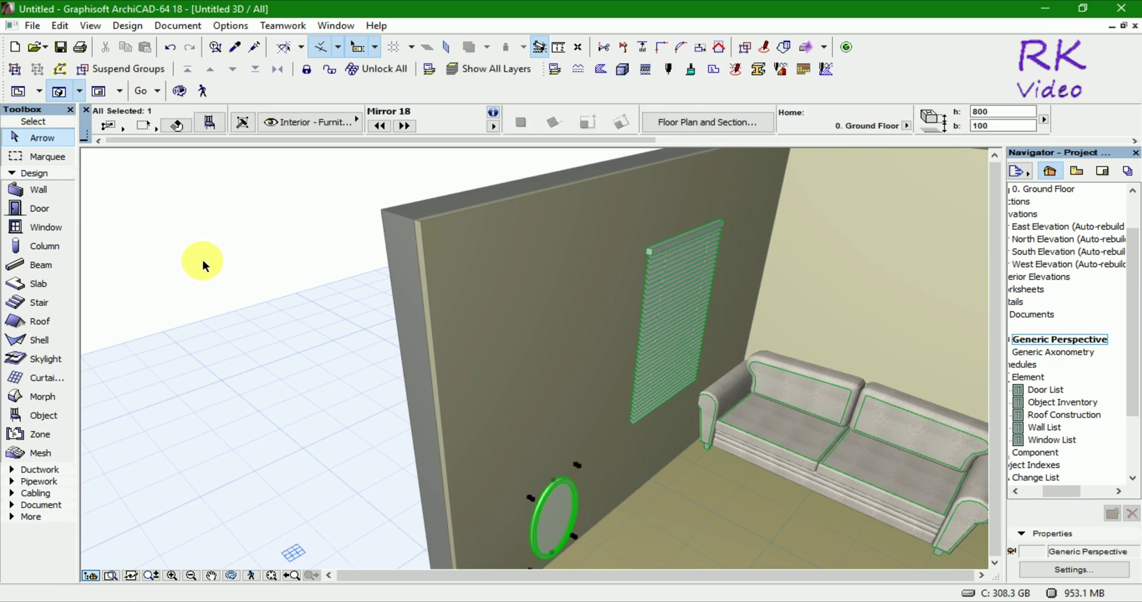
{"action": "left_click", "coordinate": [210, 123]}
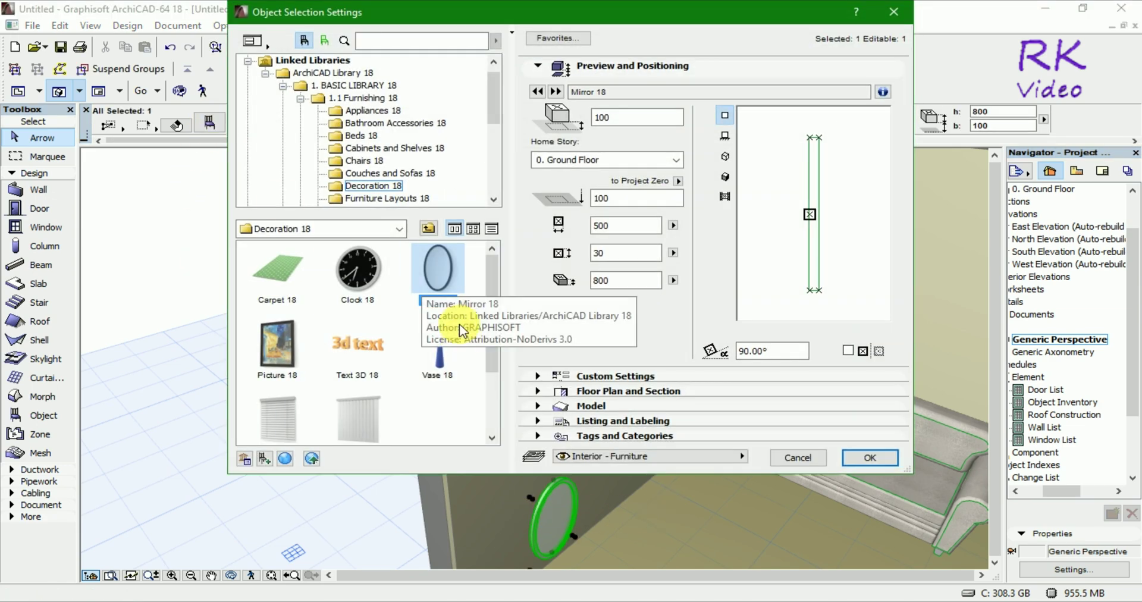
{"action": "left_click", "coordinate": [629, 118]}
{"action": "type", "text": "2000"}
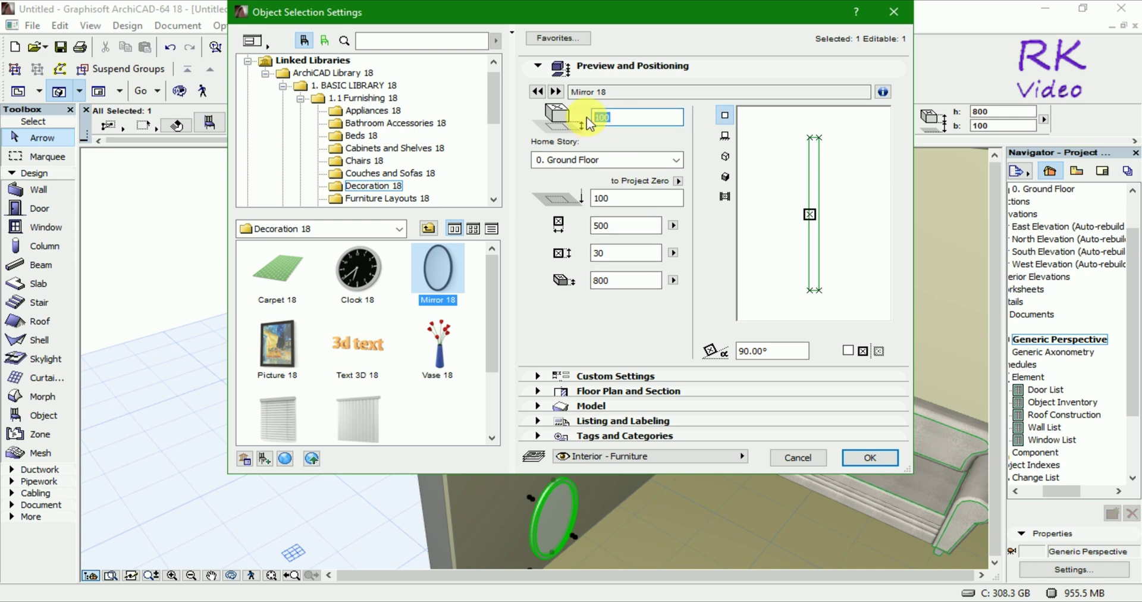
{"action": "left_click", "coordinate": [879, 458]}
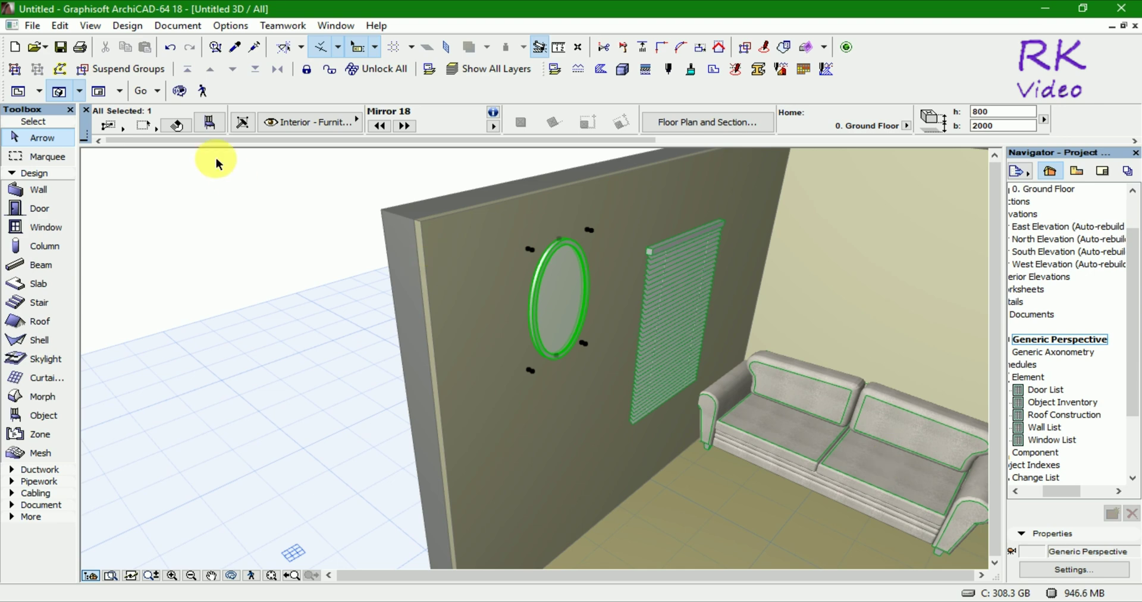
Step: Correct the mirror's elevation to 1300 and orbit around the room to check it
{"action": "left_click", "coordinate": [209, 122]}
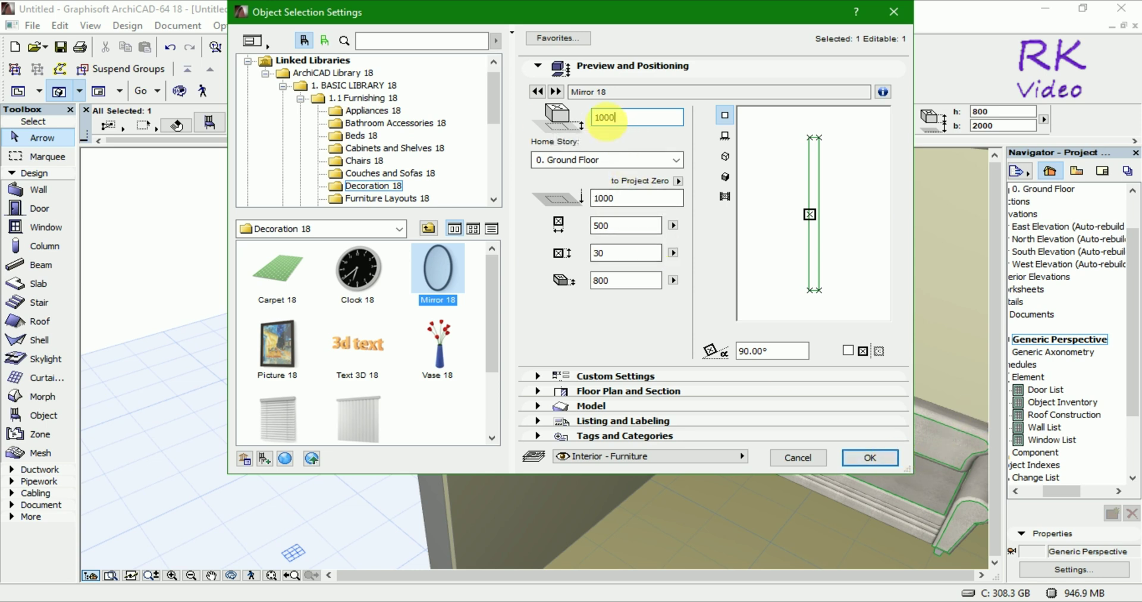
{"action": "left_click", "coordinate": [604, 118]}
{"action": "type", "text": "1300"}
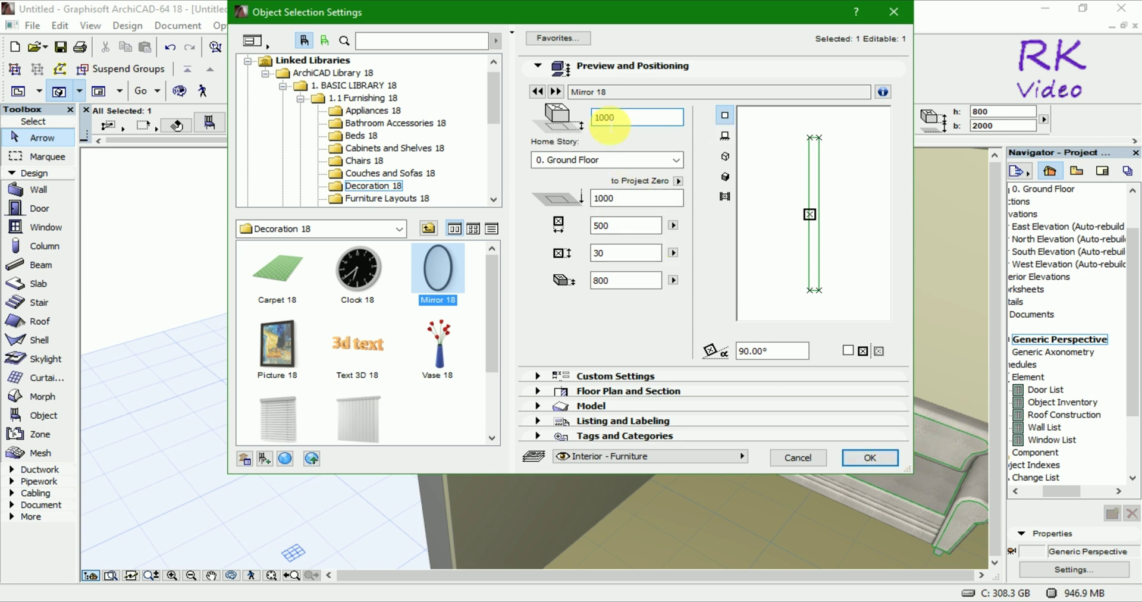
{"action": "left_click", "coordinate": [861, 457]}
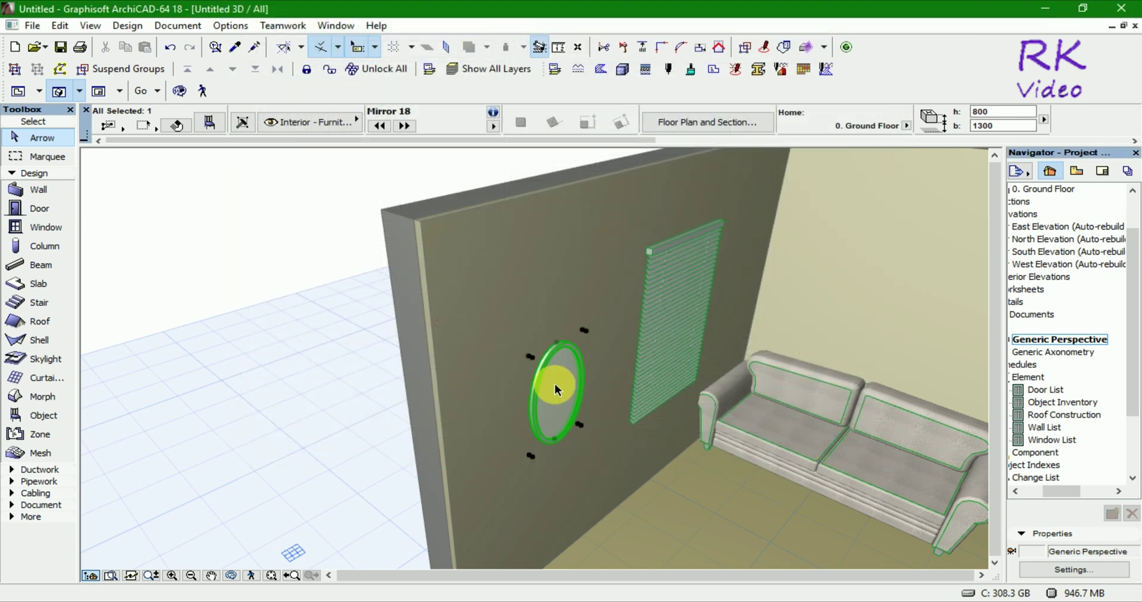
{"action": "mouse_move", "coordinate": [555, 384]}
{"action": "middle_mouse_down", "text": "shift"}
{"action": "mouse_move", "coordinate": [657, 382]}
{"action": "mouse_move", "coordinate": [580, 381]}
{"action": "mouse_move", "coordinate": [369, 278]}
{"action": "mouse_move", "coordinate": [401, 286]}
{"action": "middle_mouse_up", "text": "shift"}
{"action": "mouse_move", "coordinate": [586, 400]}
{"action": "middle_mouse_down", "text": "shift"}
{"action": "mouse_move", "coordinate": [502, 338]}
{"action": "mouse_move", "coordinate": [709, 339]}
{"action": "mouse_move", "coordinate": [712, 415]}
{"action": "mouse_move", "coordinate": [743, 411]}
{"action": "middle_mouse_up", "text": "shift"}
Step: Return to the Ground Floor plan and drag a selection area across the plan
{"action": "key", "text": "F2"}
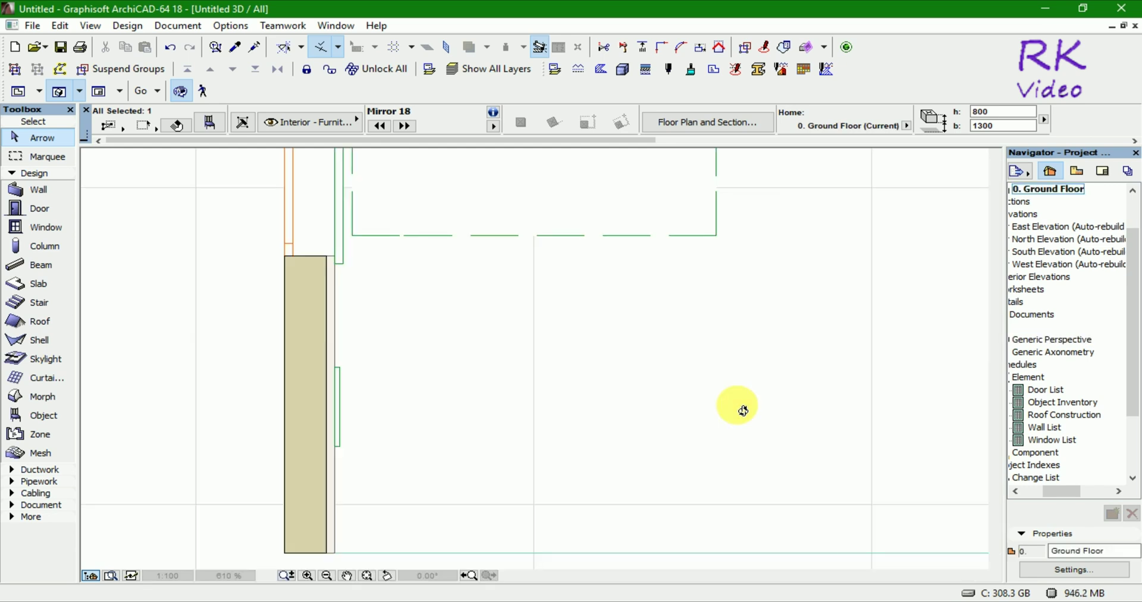
{"action": "scroll", "coordinate": [519, 413], "scroll_direction": "down", "scroll_amount": 3}
{"action": "scroll", "coordinate": [410, 392], "scroll_direction": "down", "scroll_amount": 1}
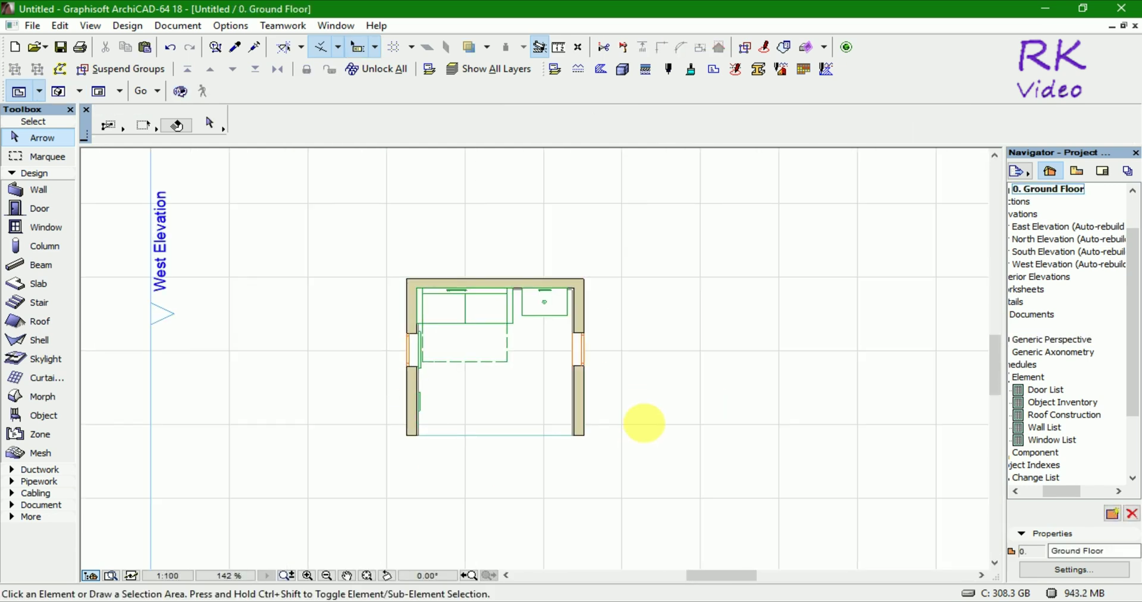
{"action": "left_click", "coordinate": [645, 423]}
{"action": "left_click", "coordinate": [340, 206]}
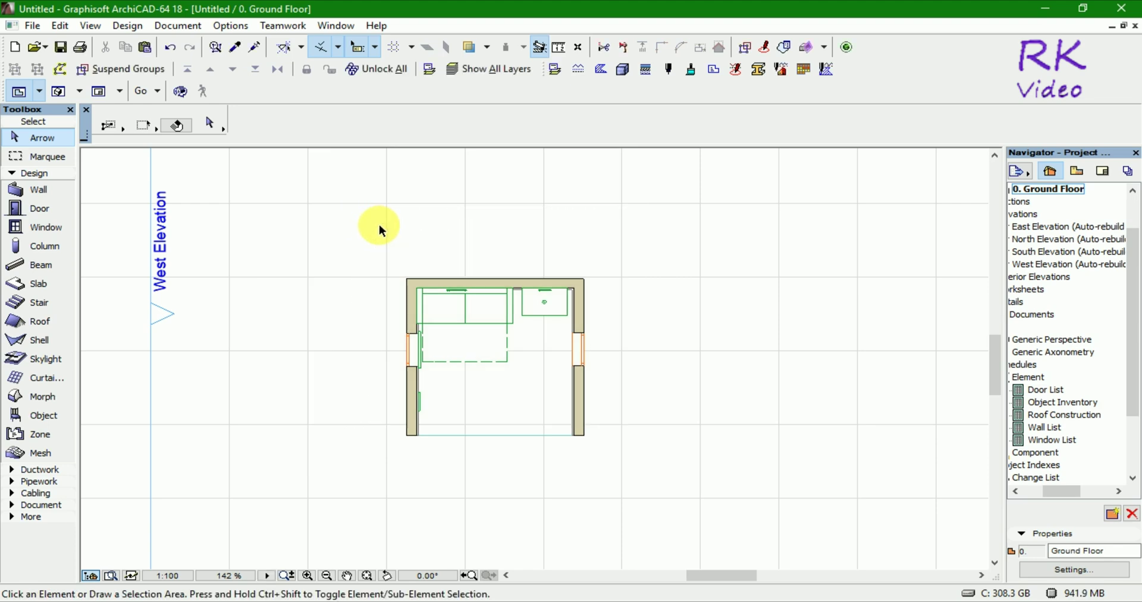
Step: Choose Carpet 18 from Decoration 18 in the Object default settings
{"action": "left_click", "coordinate": [42, 416]}
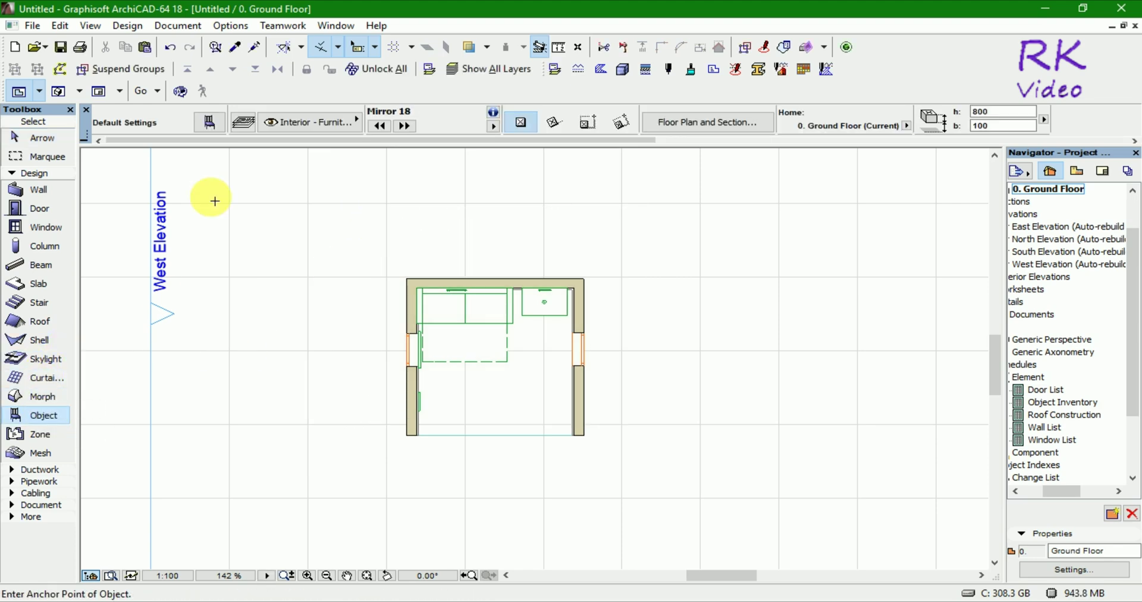
{"action": "left_click", "coordinate": [213, 132]}
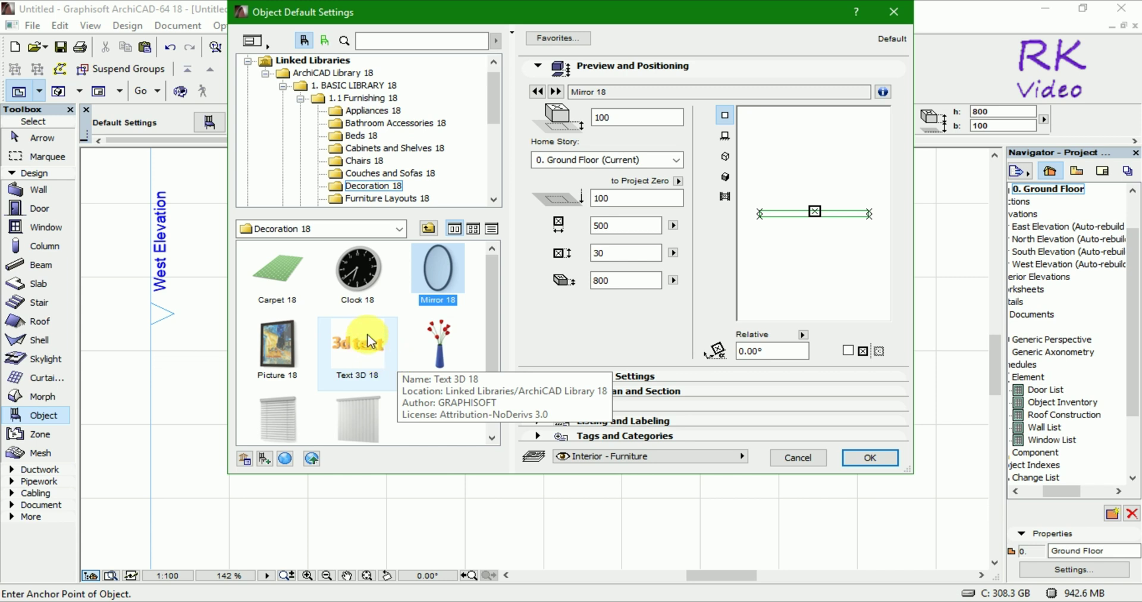
{"action": "left_click", "coordinate": [280, 271]}
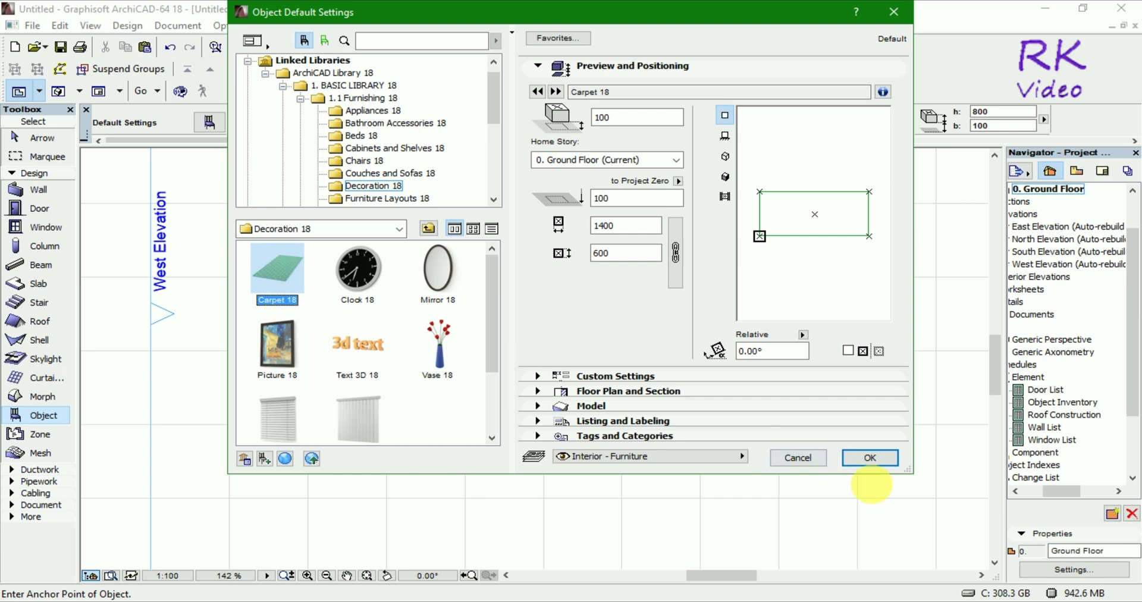
{"action": "left_click", "coordinate": [869, 457]}
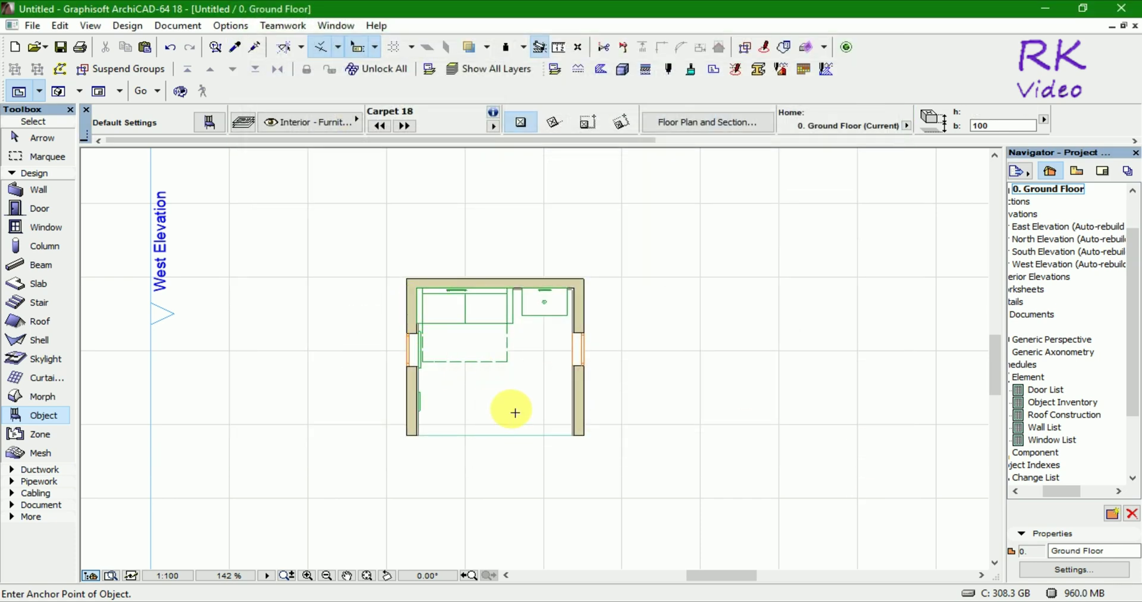
Step: Place Carpet 18 beside the room and move it to just below the room
{"action": "left_click", "coordinate": [670, 404]}
{"action": "scroll", "coordinate": [709, 426], "scroll_direction": "up", "scroll_amount": 1}
{"action": "scroll", "coordinate": [709, 426], "scroll_direction": "up", "scroll_amount": 2}
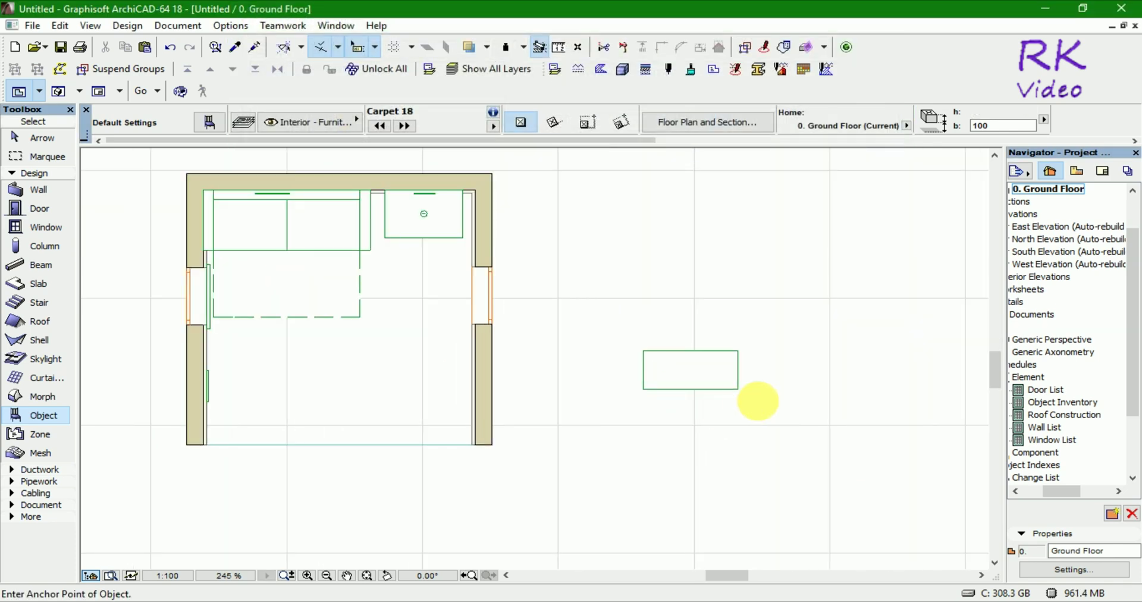
{"action": "key", "text": "Escape"}
{"action": "left_click", "coordinate": [737, 390]}
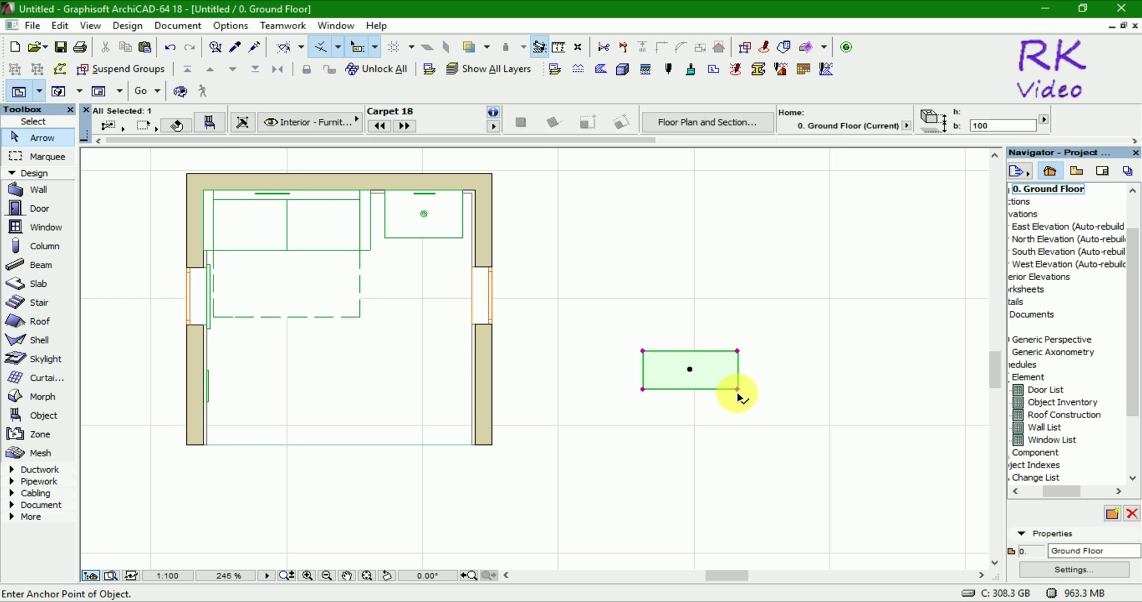
{"action": "key", "text": "ctrl+d"}
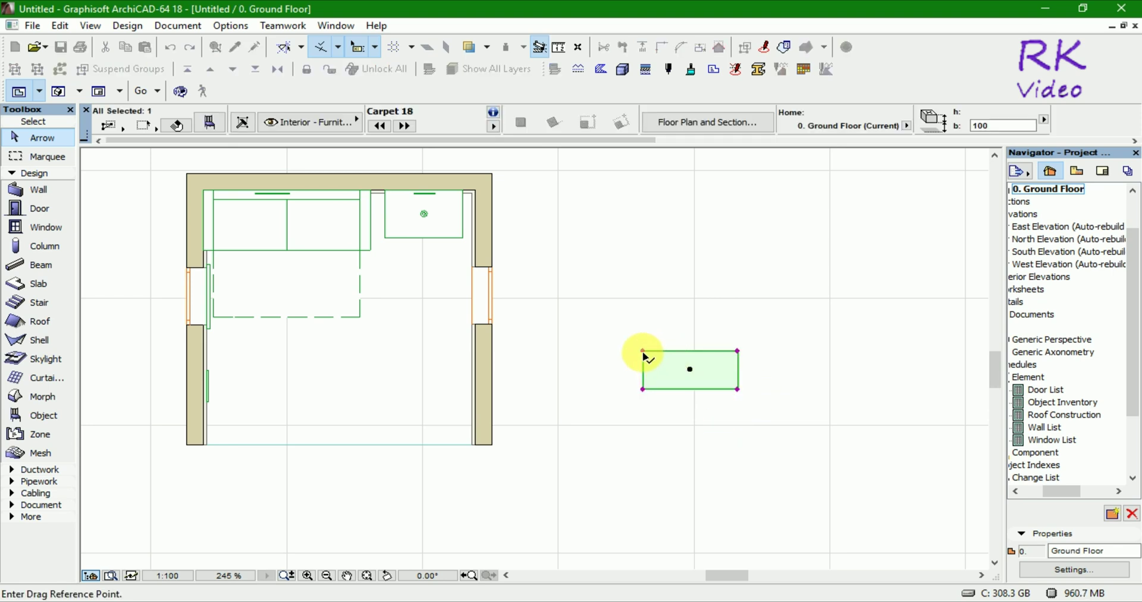
{"action": "left_click", "coordinate": [643, 352]}
{"action": "scroll", "coordinate": [200, 185], "scroll_direction": "up", "scroll_amount": 3}
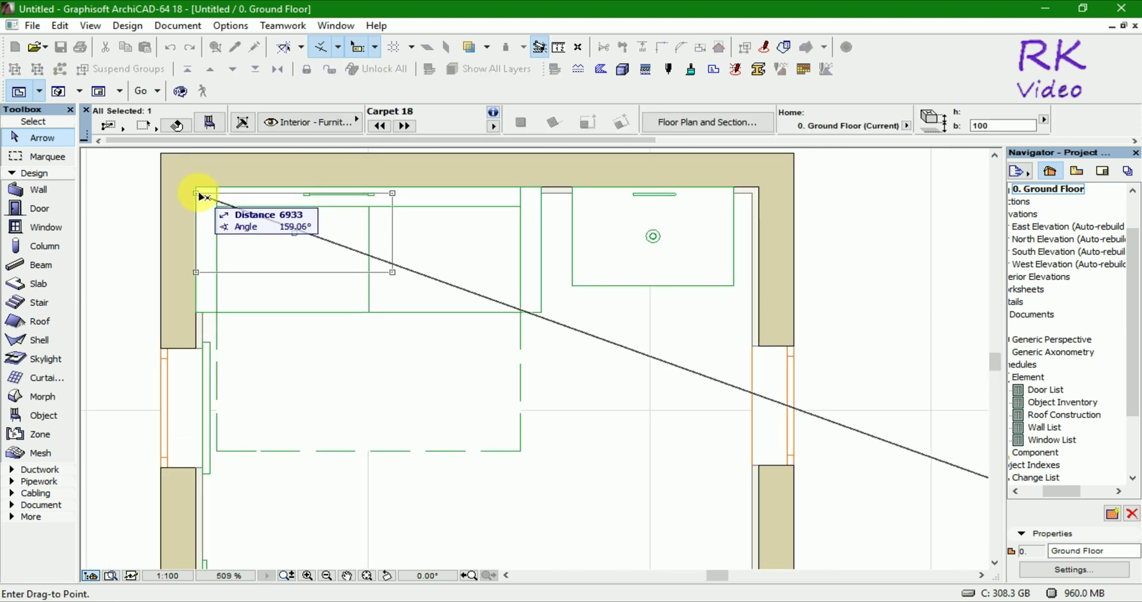
{"action": "scroll", "coordinate": [214, 194], "scroll_direction": "down", "scroll_amount": 3}
{"action": "left_click", "coordinate": [235, 416]}
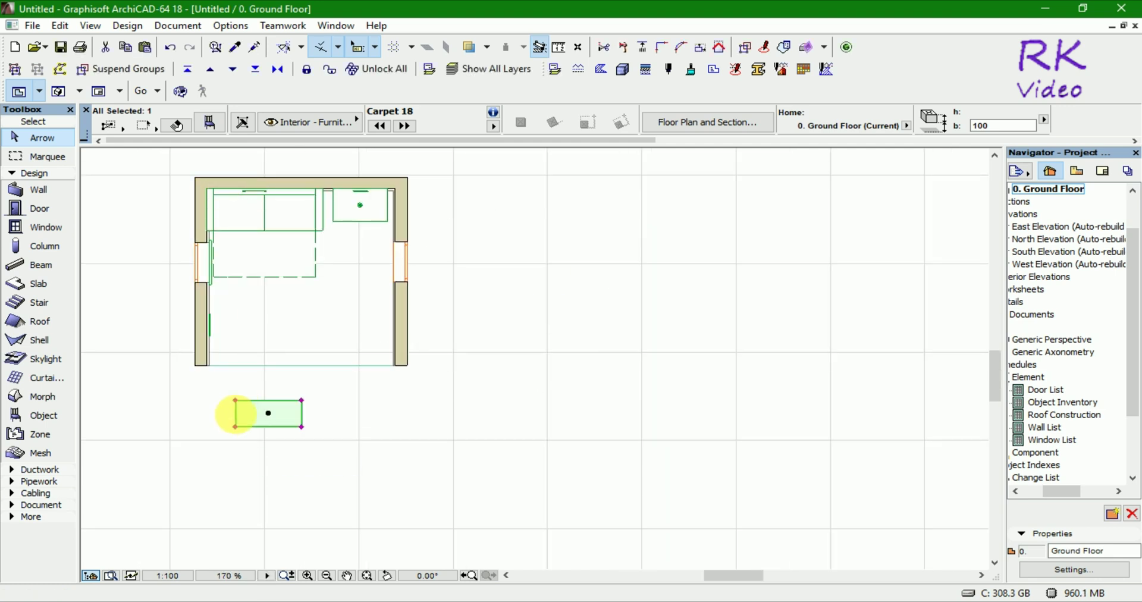
Step: Move the carpet so its lower-left corner sits in the room's lower-left corner
{"action": "key", "text": "ctrl+d"}
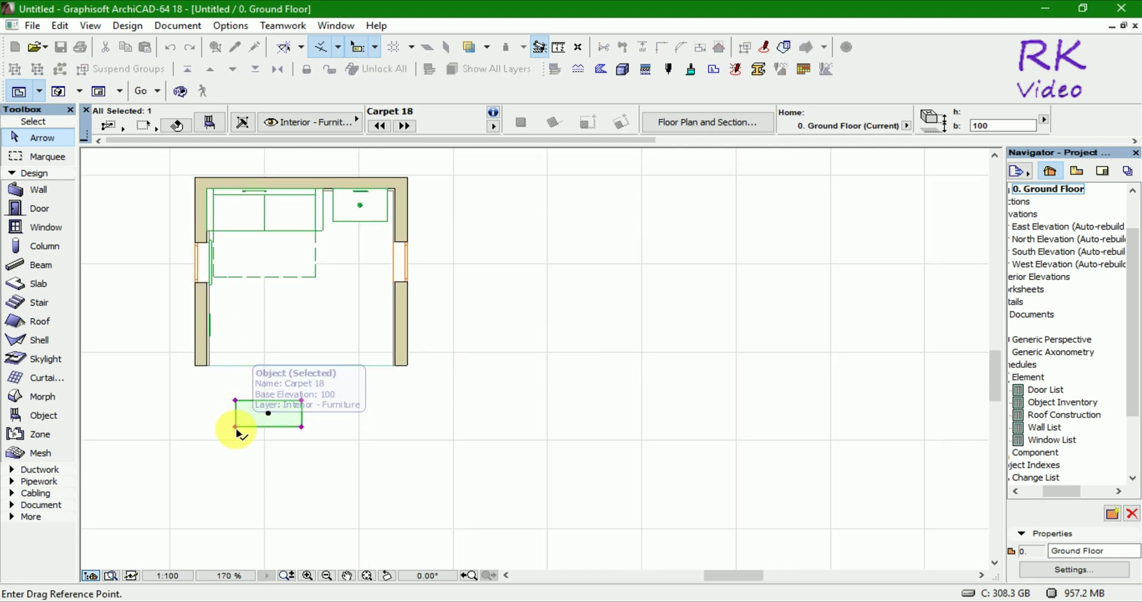
{"action": "left_click", "coordinate": [235, 426]}
{"action": "scroll", "coordinate": [214, 364], "scroll_direction": "up", "scroll_amount": 5}
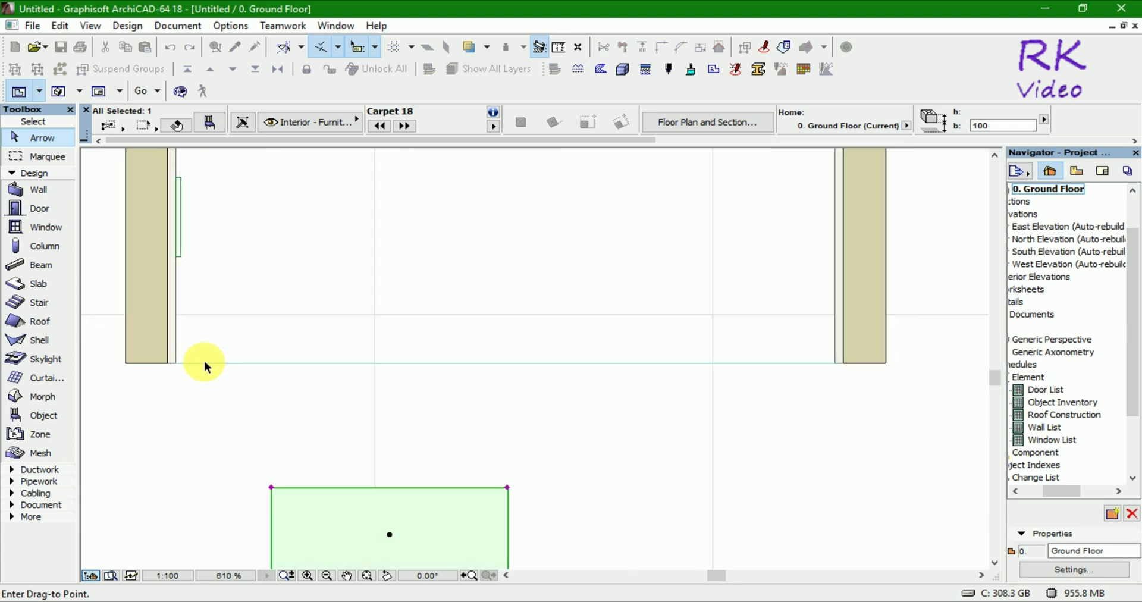
{"action": "left_click", "coordinate": [184, 364]}
{"action": "scroll", "coordinate": [381, 488], "scroll_direction": "down", "scroll_amount": 2}
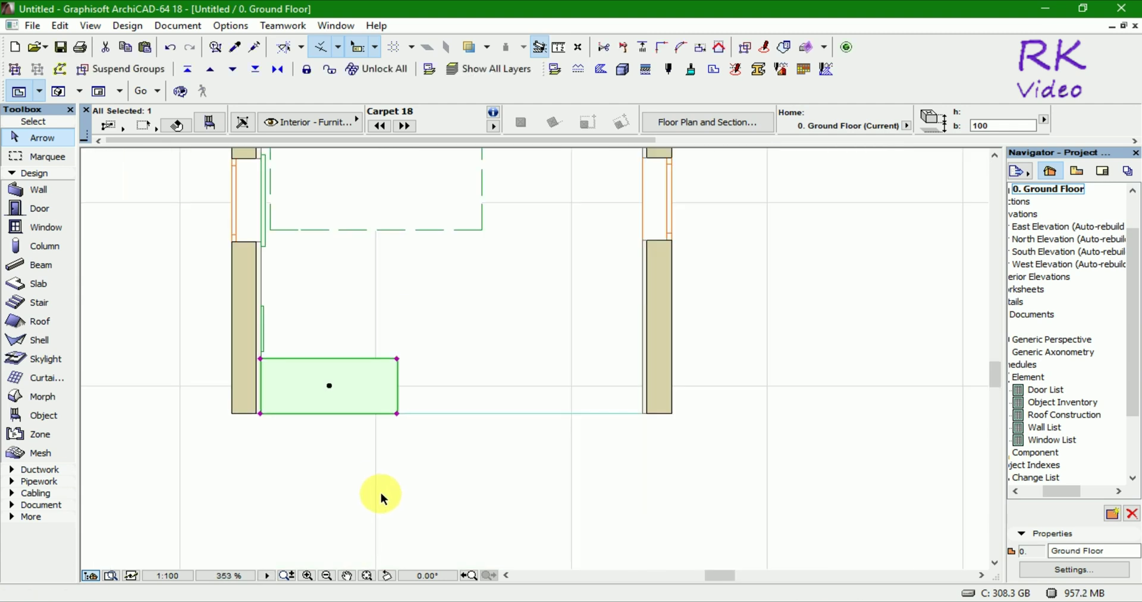
Step: Stretch the carpet's upper-right corner to the room's inner top-right corner
{"action": "left_click", "coordinate": [398, 360]}
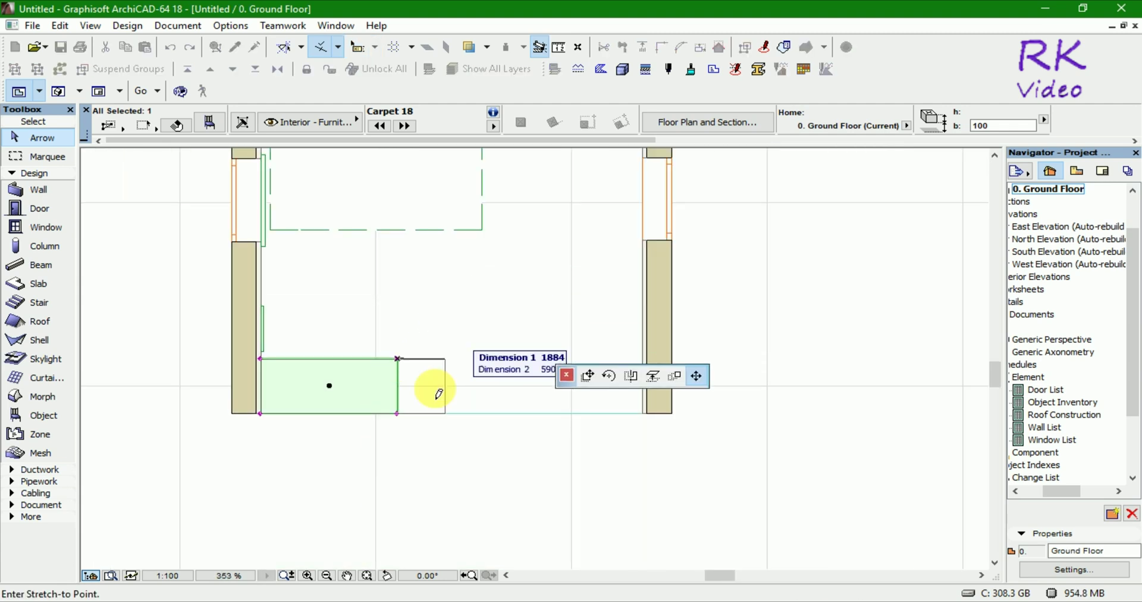
{"action": "scroll", "coordinate": [433, 434], "scroll_direction": "down", "scroll_amount": 4}
{"action": "scroll", "coordinate": [487, 326], "scroll_direction": "up", "scroll_amount": 2}
{"action": "scroll", "coordinate": [500, 290], "scroll_direction": "up", "scroll_amount": 4}
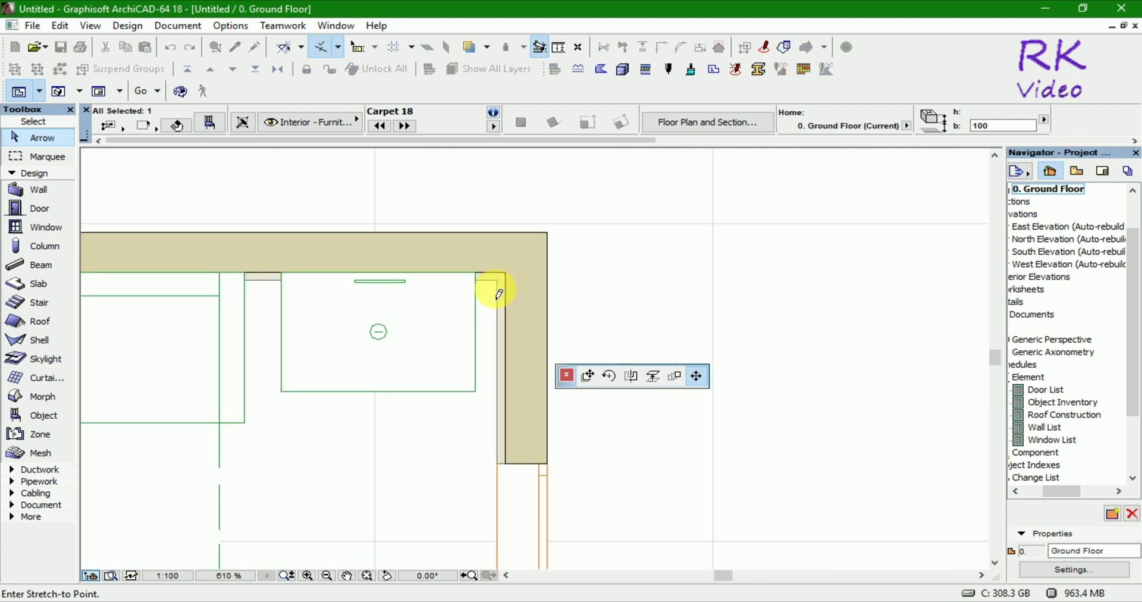
{"action": "left_click", "coordinate": [497, 282]}
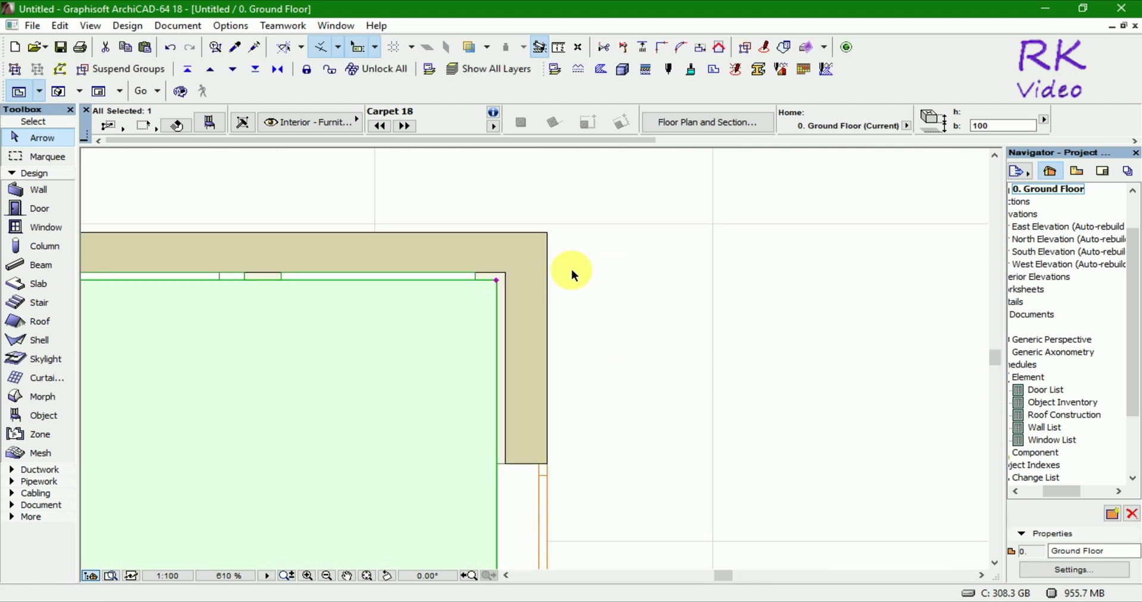
{"action": "left_click", "coordinate": [571, 268]}
{"action": "scroll", "coordinate": [571, 267], "scroll_direction": "down", "scroll_amount": 2}
{"action": "scroll", "coordinate": [559, 271], "scroll_direction": "down", "scroll_amount": 3}
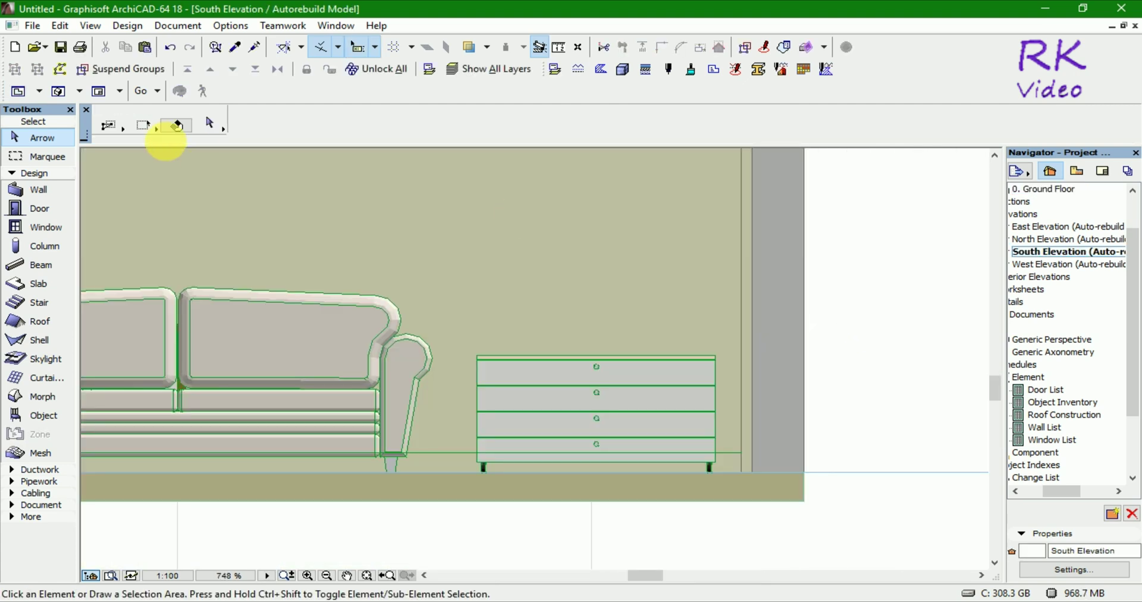
{"action": "key", "text": "F2"}
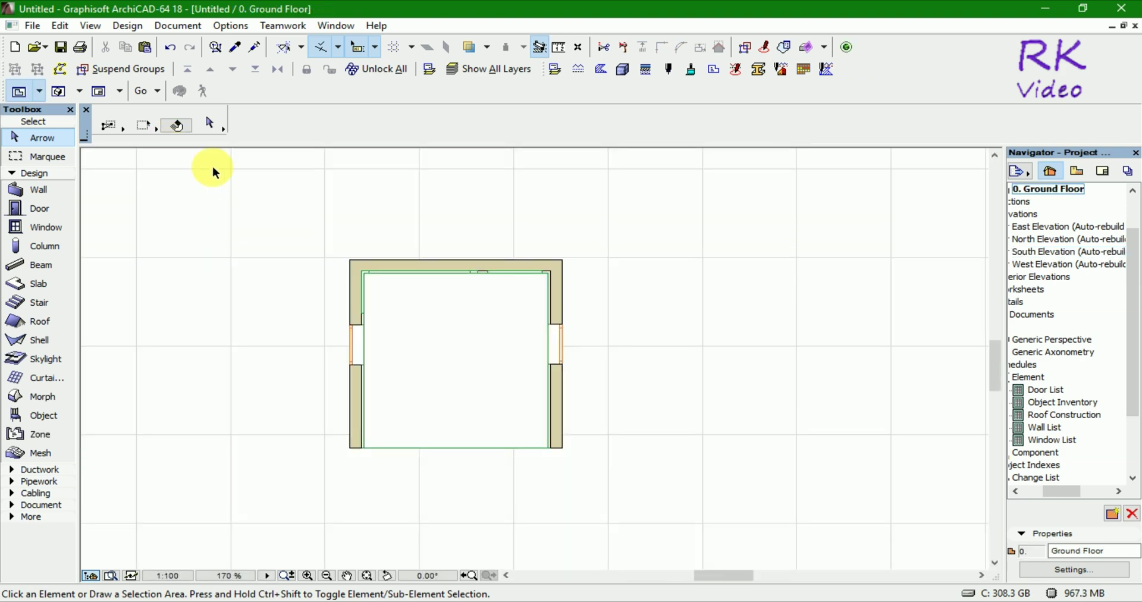
{"action": "left_click", "coordinate": [60, 419]}
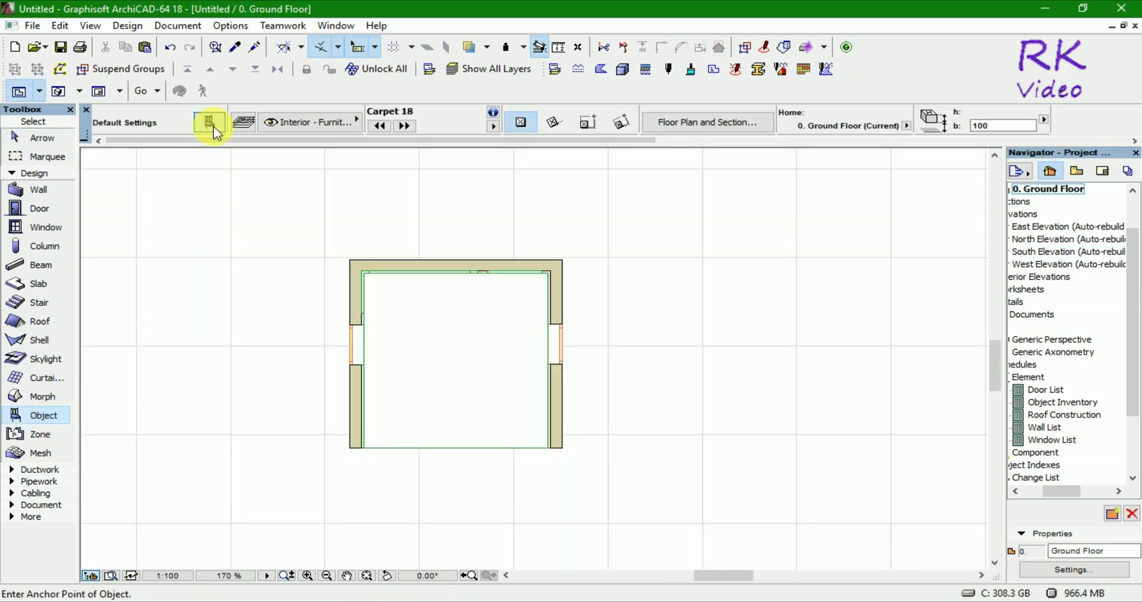
Step: Choose Vase 18, 300 high, from Decoration 18 in the object settings (Ctrl+T)
{"action": "key", "text": "ctrl+t"}
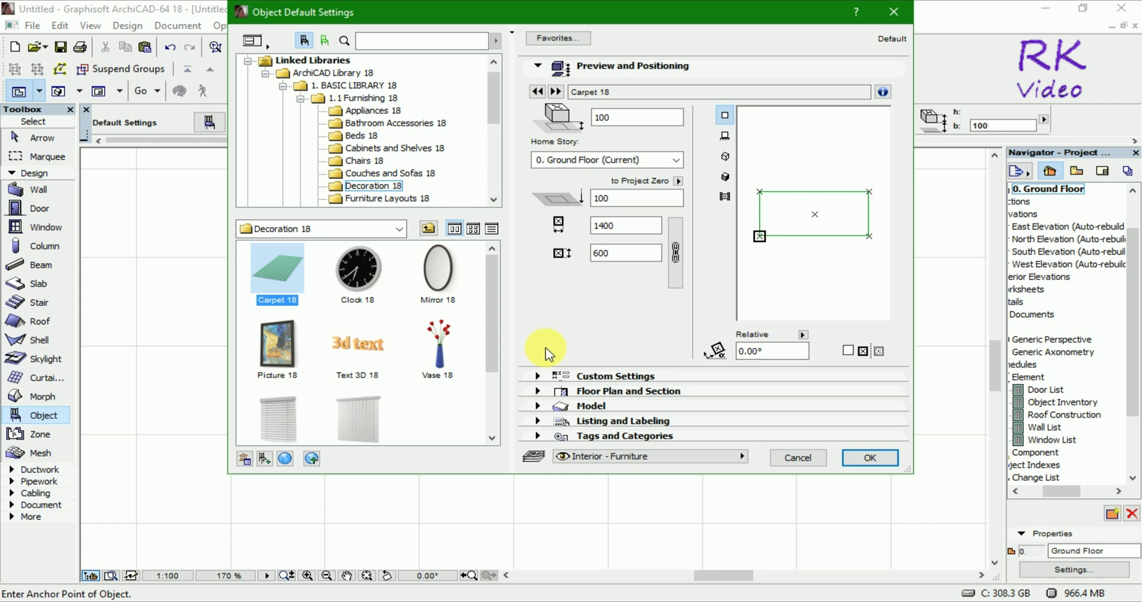
{"action": "left_click", "coordinate": [445, 366]}
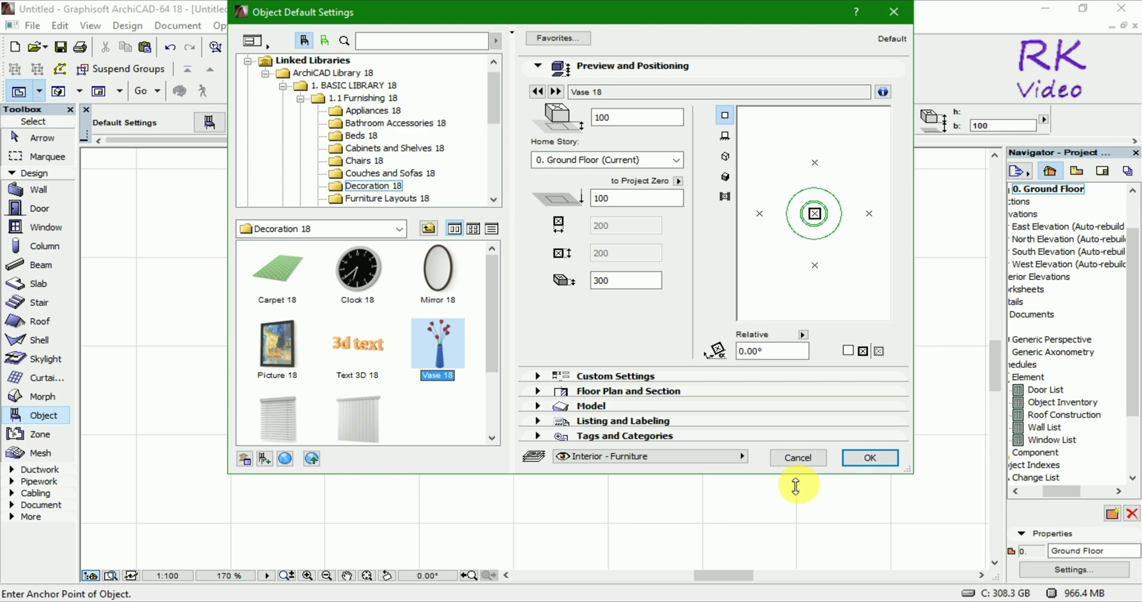
{"action": "left_click", "coordinate": [870, 458]}
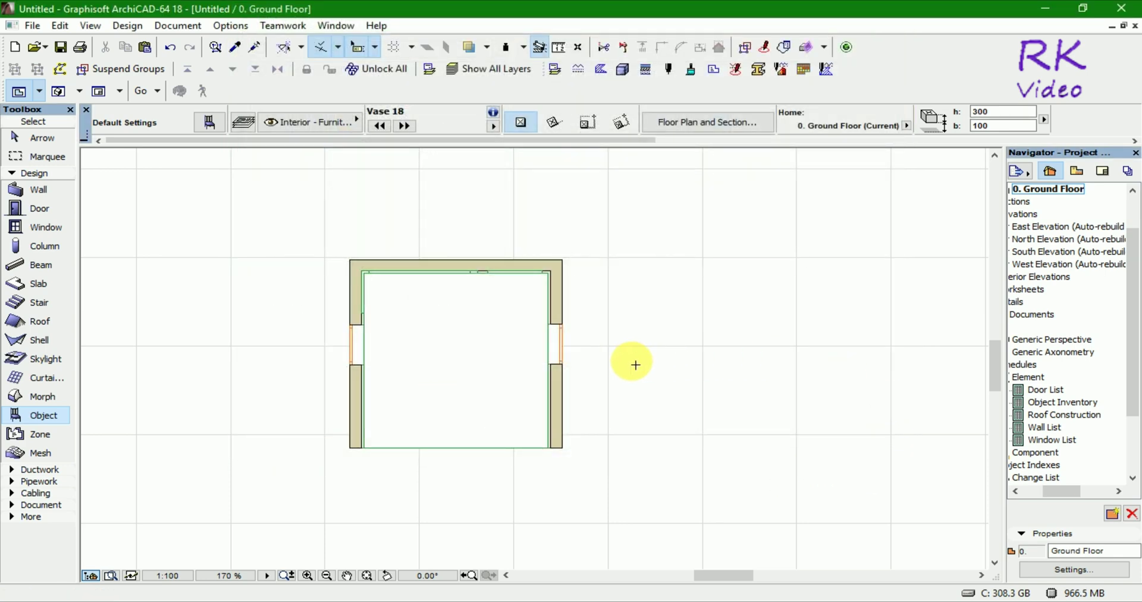
Step: Place the Vase 18 just outside the room's right-hand wall
{"action": "scroll", "coordinate": [634, 369], "scroll_direction": "up", "scroll_amount": 3}
{"action": "scroll", "coordinate": [638, 376], "scroll_direction": "up", "scroll_amount": 5}
{"action": "left_click", "coordinate": [601, 311]}
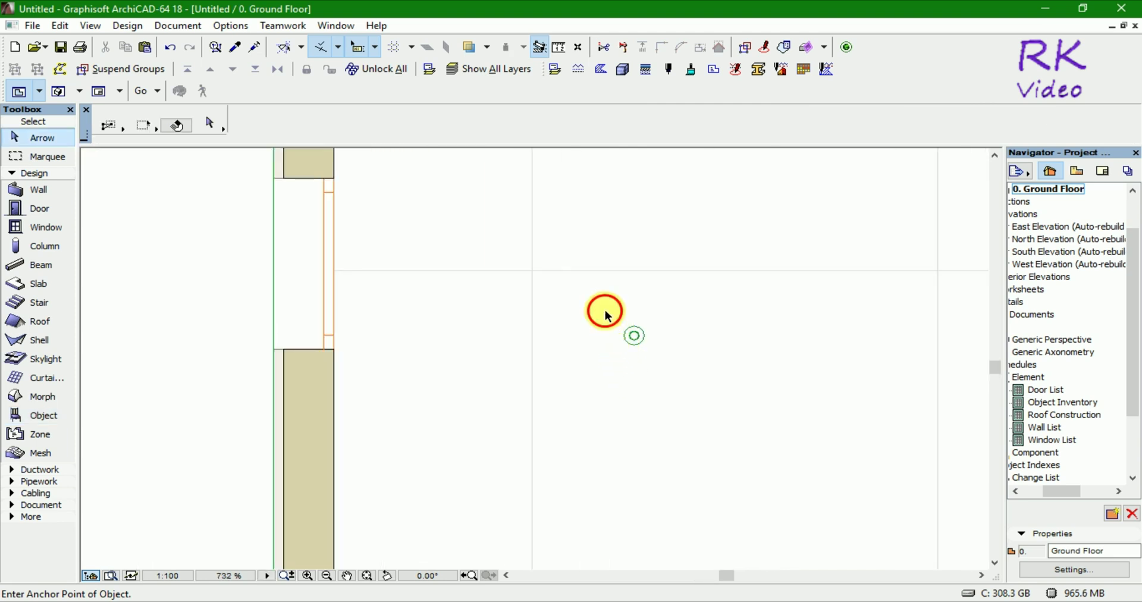
Step: Inspect the vase of yellow tulips up close in 3D and select it
{"action": "key", "text": "F3"}
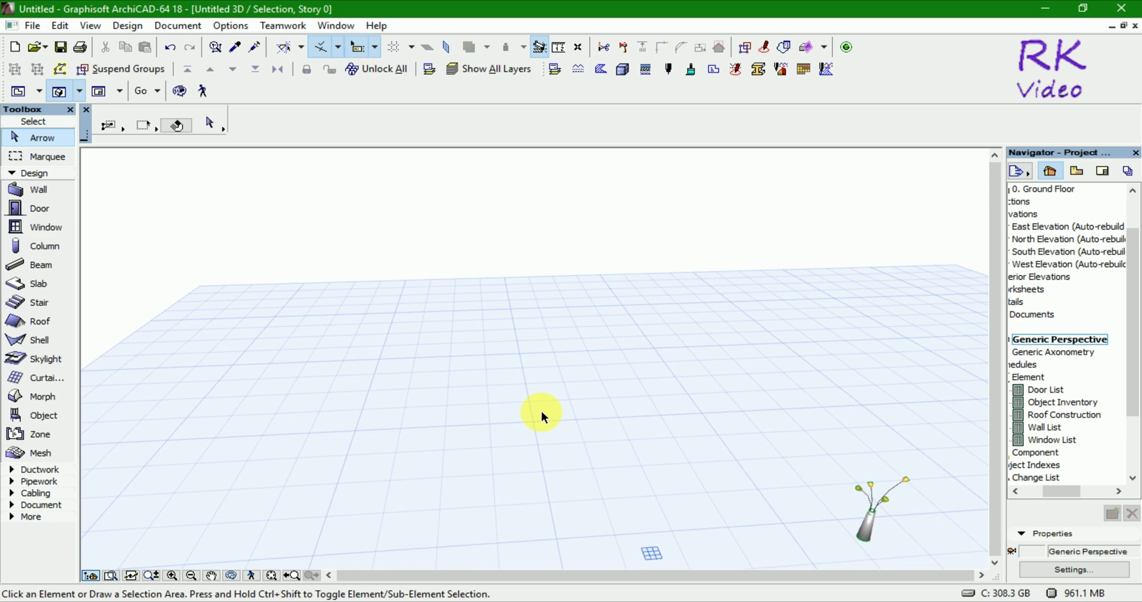
{"action": "scroll", "coordinate": [722, 470], "scroll_direction": "up", "scroll_amount": 2}
{"action": "scroll", "coordinate": [840, 497], "scroll_direction": "up", "scroll_amount": 3}
{"action": "scroll", "coordinate": [724, 487], "scroll_direction": "up", "scroll_amount": 3}
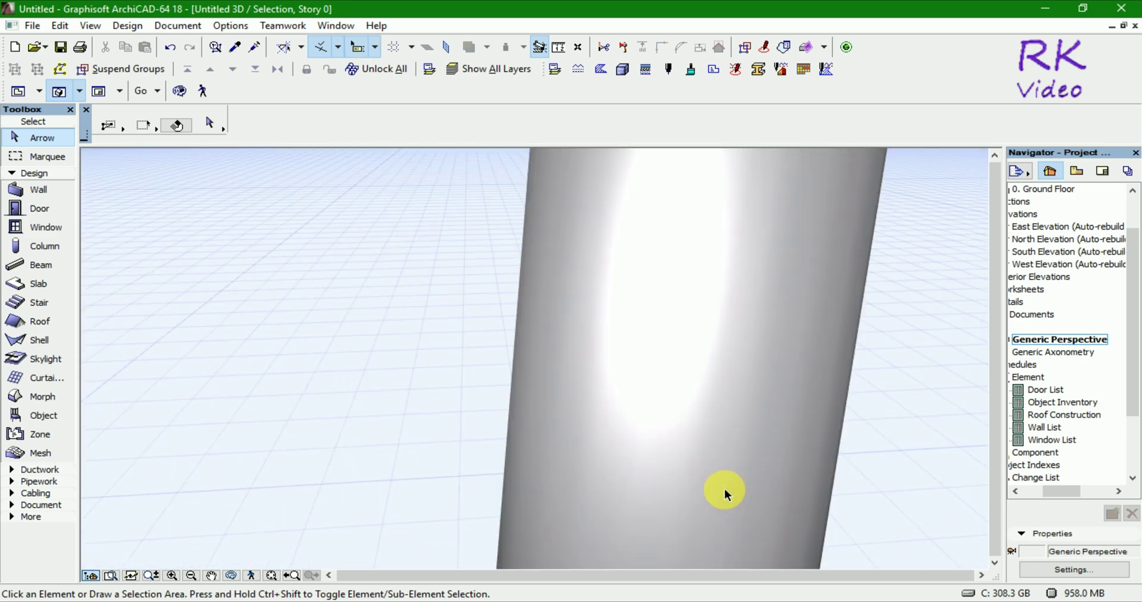
{"action": "scroll", "coordinate": [712, 485], "scroll_direction": "down", "scroll_amount": 1}
{"action": "scroll", "coordinate": [702, 479], "scroll_direction": "down", "scroll_amount": 1}
{"action": "scroll", "coordinate": [702, 480], "scroll_direction": "down", "scroll_amount": 1}
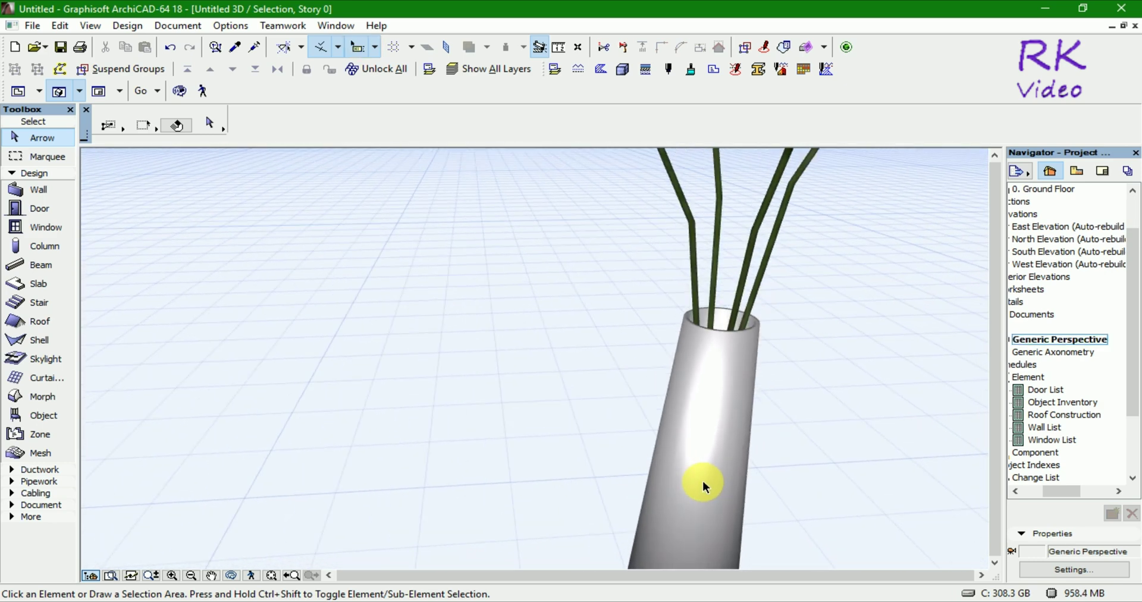
{"action": "scroll", "coordinate": [702, 480], "scroll_direction": "down", "scroll_amount": 1}
{"action": "scroll", "coordinate": [702, 481], "scroll_direction": "down", "scroll_amount": 1}
{"action": "scroll", "coordinate": [702, 481], "scroll_direction": "down", "scroll_amount": 2}
{"action": "left_click", "coordinate": [702, 480]}
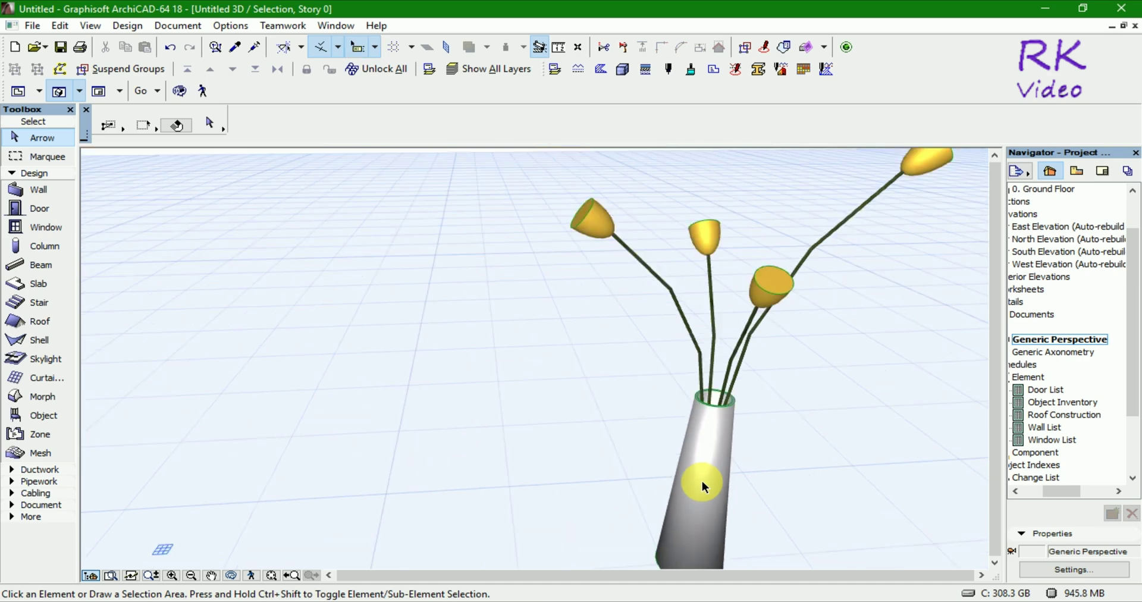
{"action": "key", "text": "F2"}
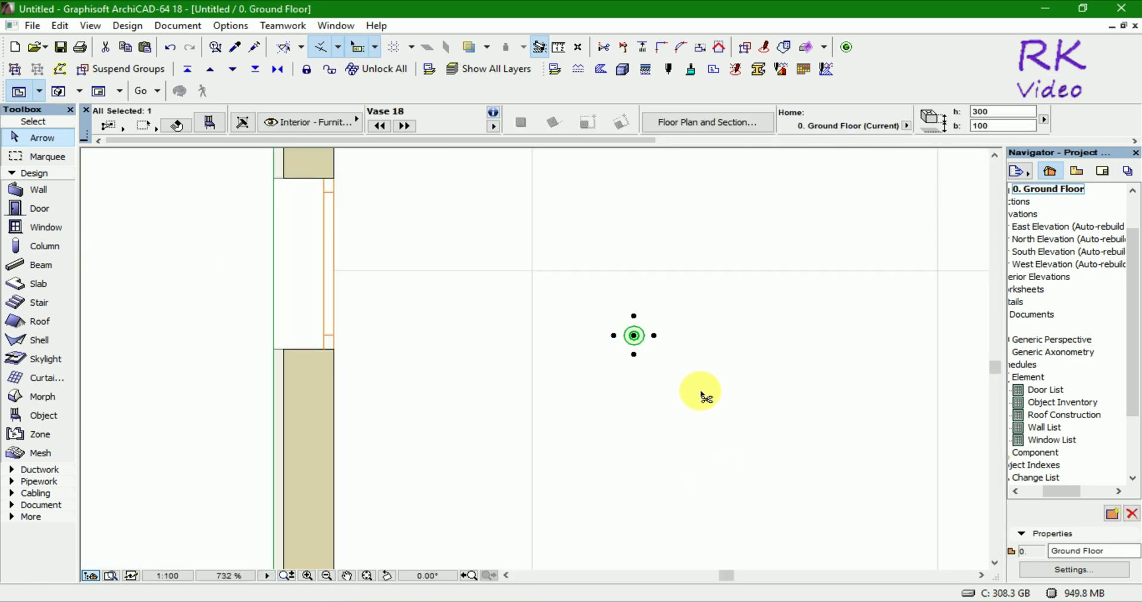
Step: Move the vase inside the room near the top wall and orbit the 3D view
{"action": "key", "text": "ctrl+d"}
{"action": "left_click", "coordinate": [634, 336]}
{"action": "scroll", "coordinate": [709, 396], "scroll_direction": "down", "scroll_amount": 2}
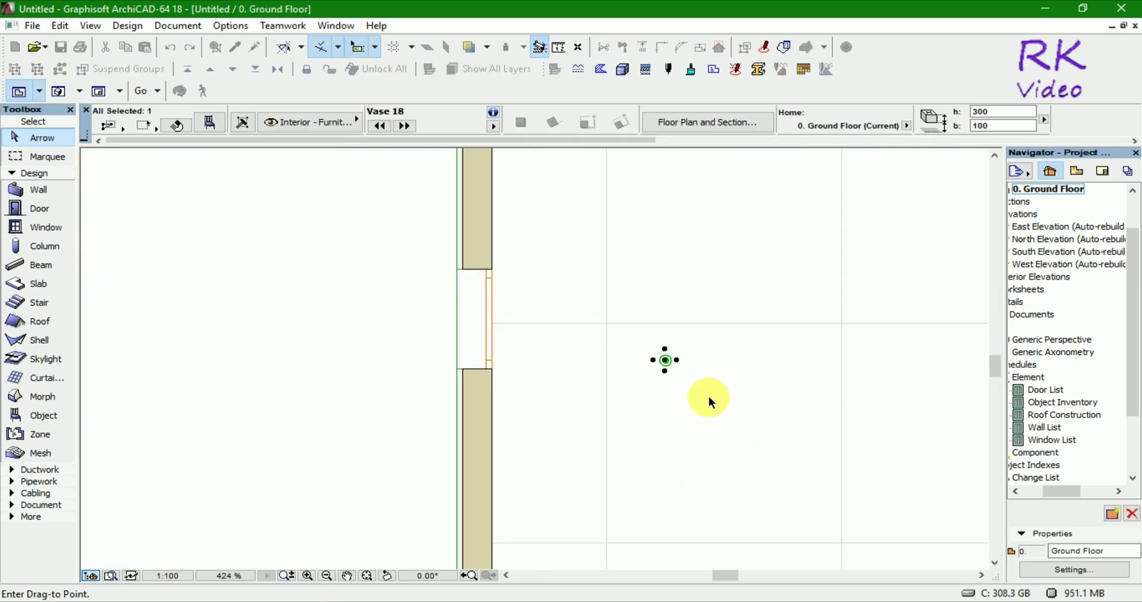
{"action": "scroll", "coordinate": [708, 396], "scroll_direction": "down", "scroll_amount": 3}
{"action": "scroll", "coordinate": [595, 329], "scroll_direction": "up", "scroll_amount": 2}
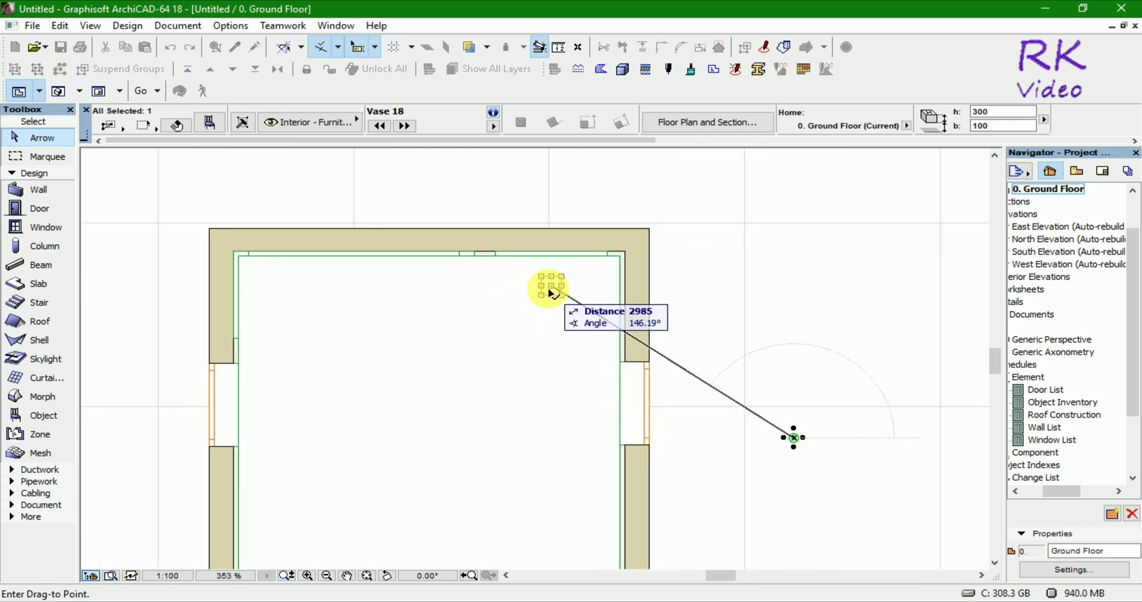
{"action": "left_click", "coordinate": [551, 292]}
{"action": "left_click", "coordinate": [731, 358]}
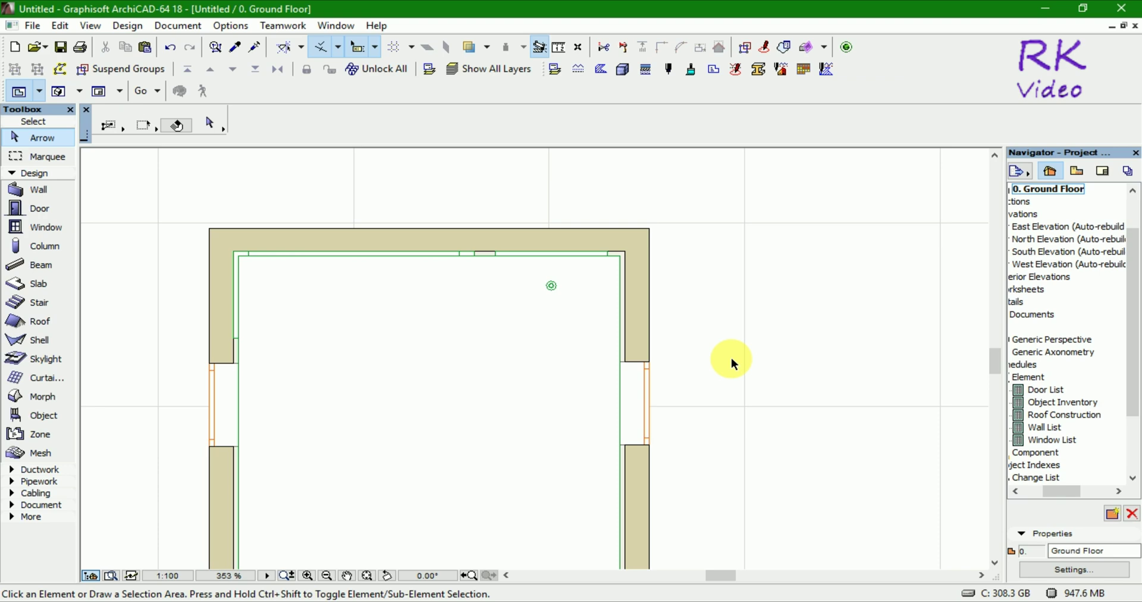
{"action": "key", "text": "F3"}
{"action": "middle_click_drag", "start_coordinate": [731, 358], "coordinate": [683, 408], "text": "shift"}
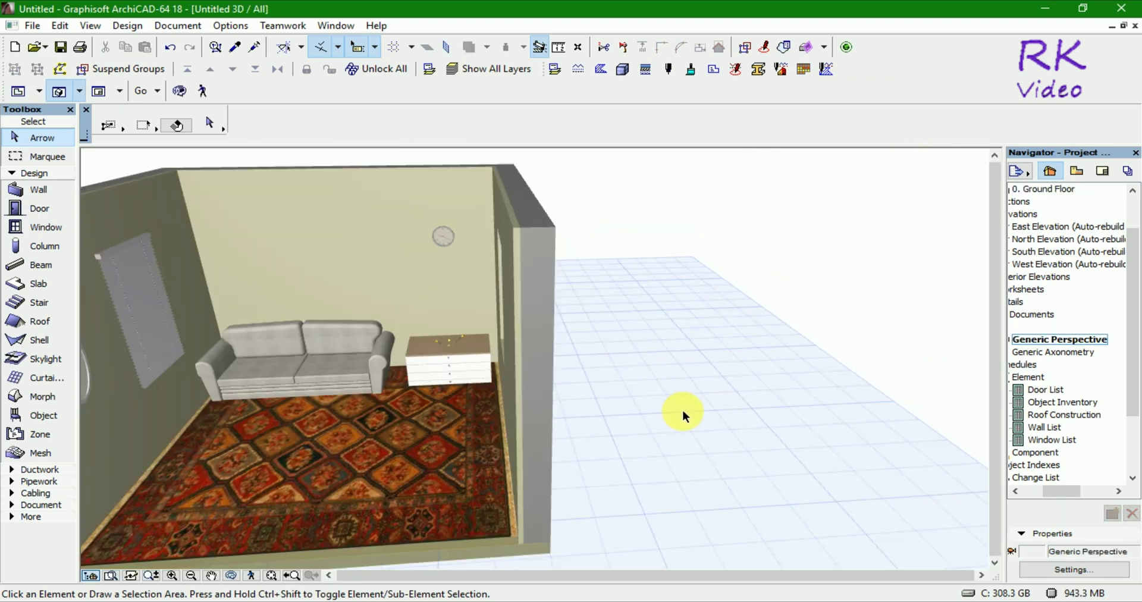
Step: Zoom the 3D view toward the cabinet, then switch to the South Elevation
{"action": "scroll", "coordinate": [447, 338], "scroll_direction": "up", "scroll_amount": 2}
{"action": "scroll", "coordinate": [447, 349], "scroll_direction": "up", "scroll_amount": 2}
{"action": "scroll", "coordinate": [447, 350], "scroll_direction": "up", "scroll_amount": 2}
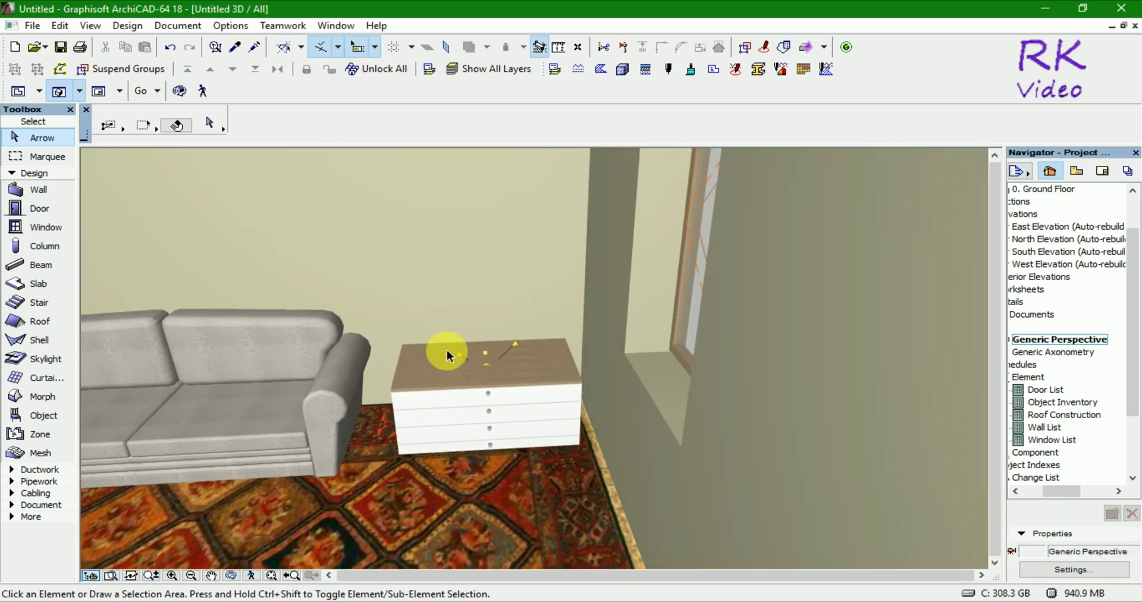
{"action": "scroll", "coordinate": [448, 350], "scroll_direction": "up", "scroll_amount": 1}
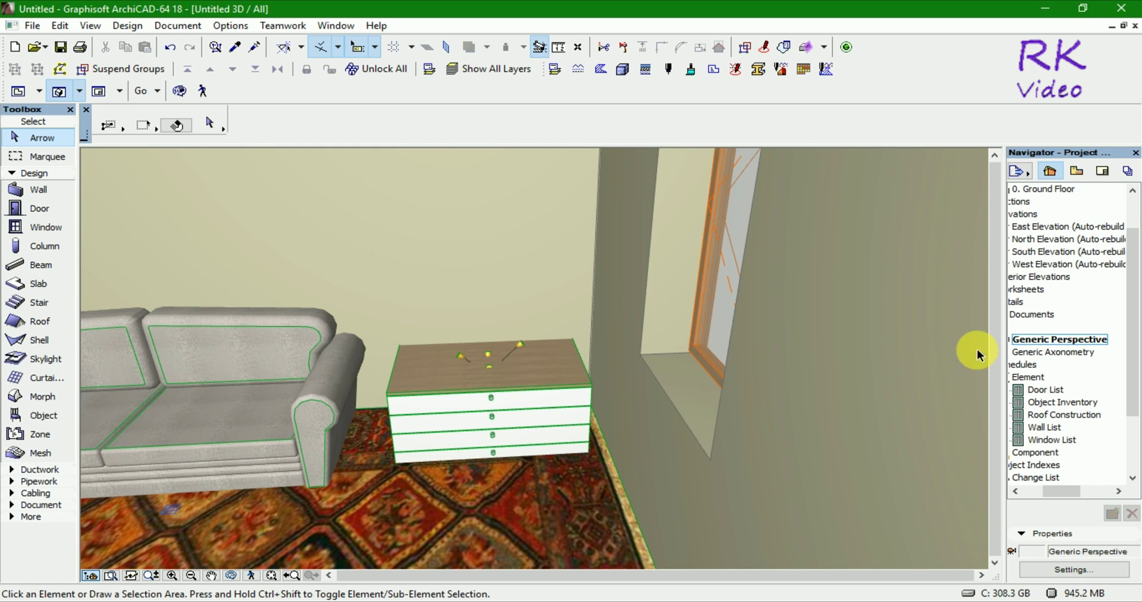
{"action": "left_click", "coordinate": [1048, 252]}
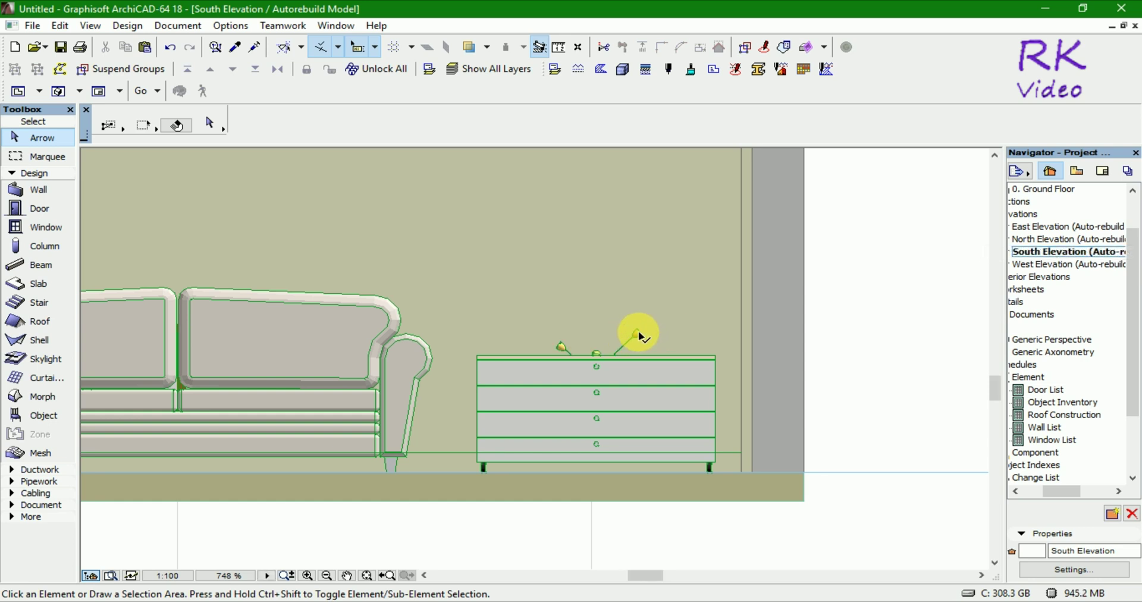
Step: Drop an elevation move of the vase and nudge it down in the plan, away from the top wall
{"action": "left_click", "coordinate": [640, 334]}
{"action": "key", "text": "ctrl+d"}
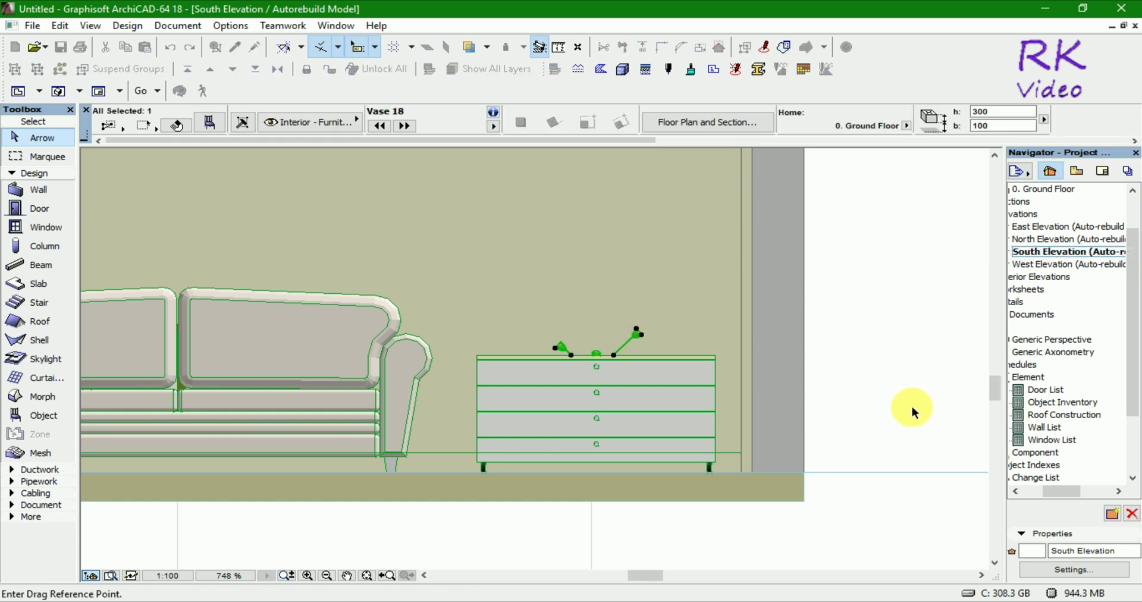
{"action": "left_click", "coordinate": [911, 408]}
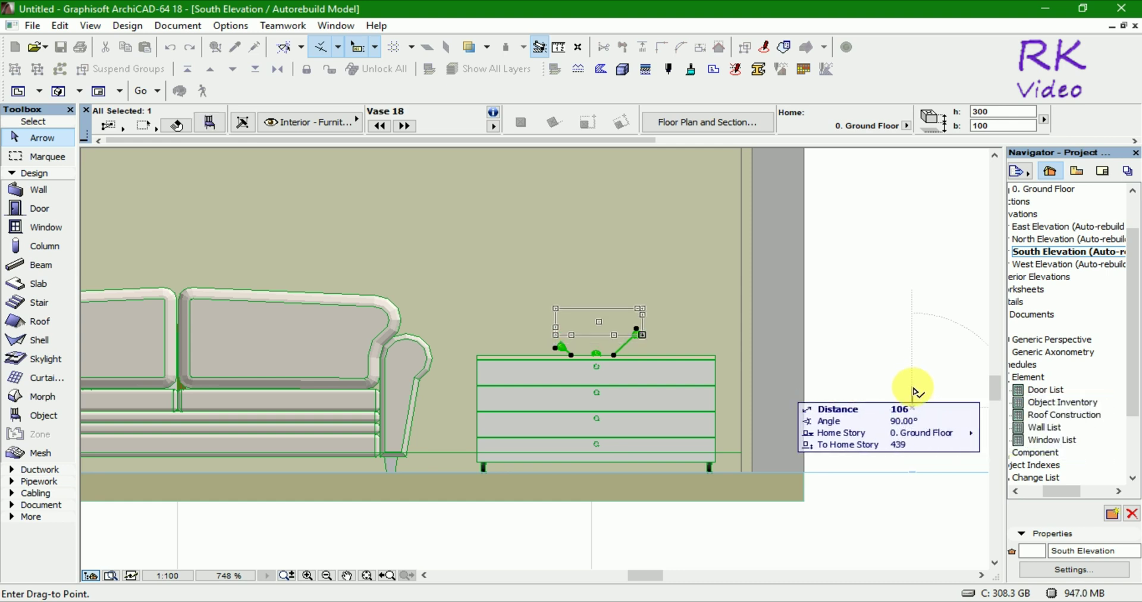
{"action": "key", "text": "Escape"}
{"action": "key", "text": "F2"}
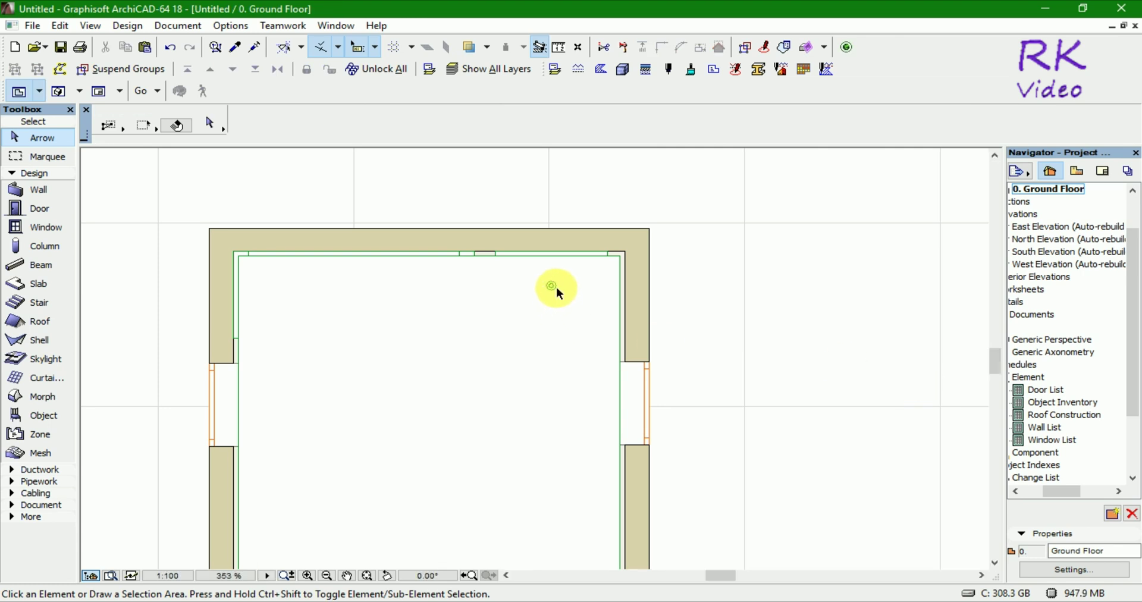
{"action": "left_click", "coordinate": [552, 288]}
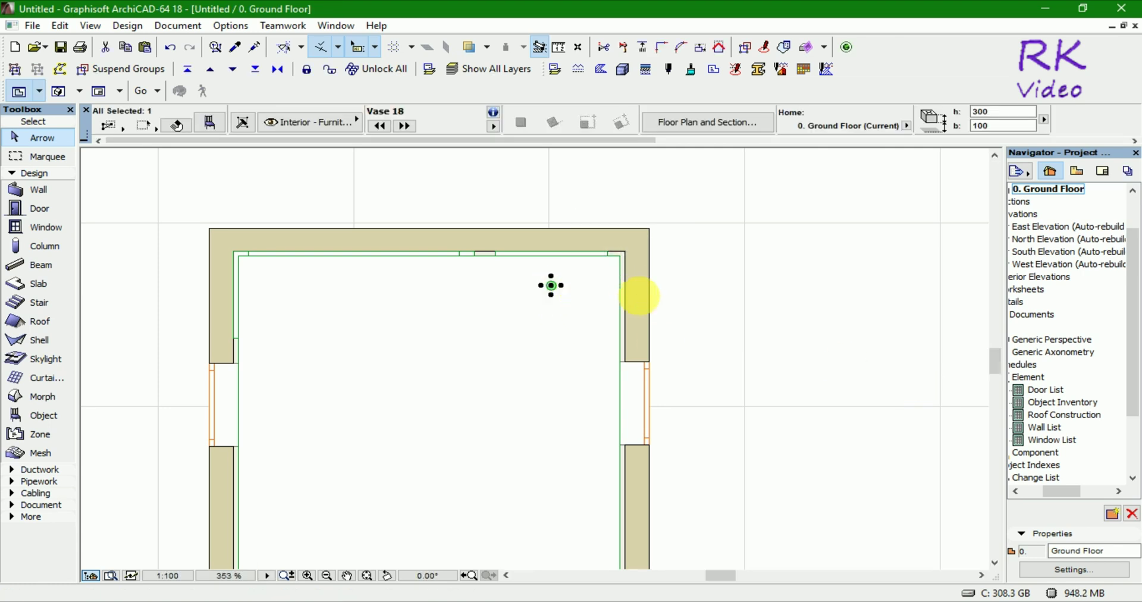
{"action": "key", "text": "ctrl+d"}
{"action": "left_click", "coordinate": [552, 286]}
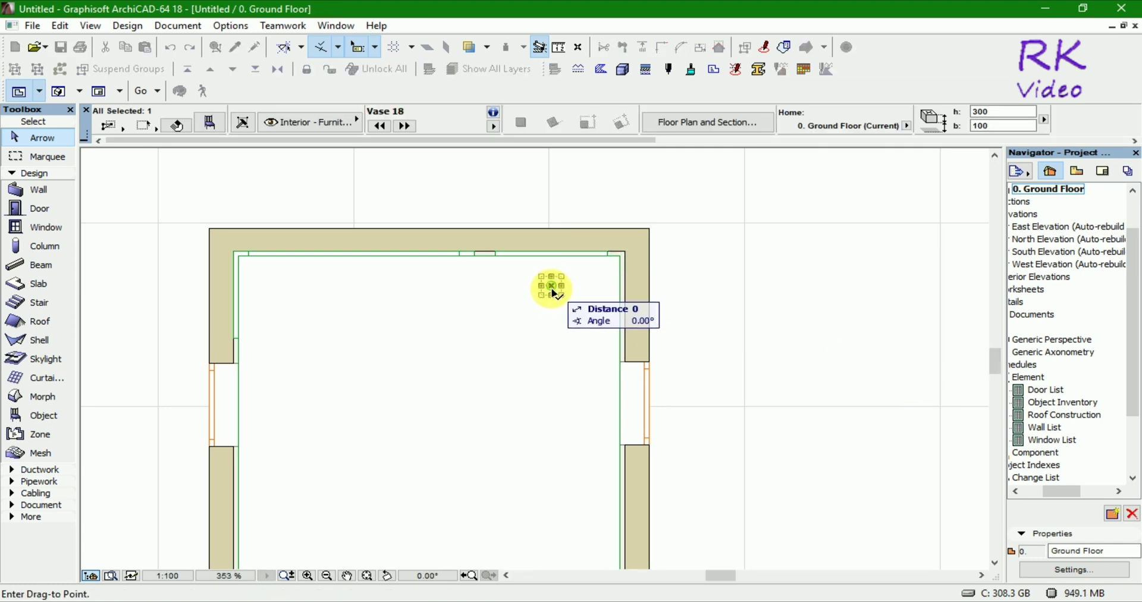
{"action": "left_click", "coordinate": [551, 314]}
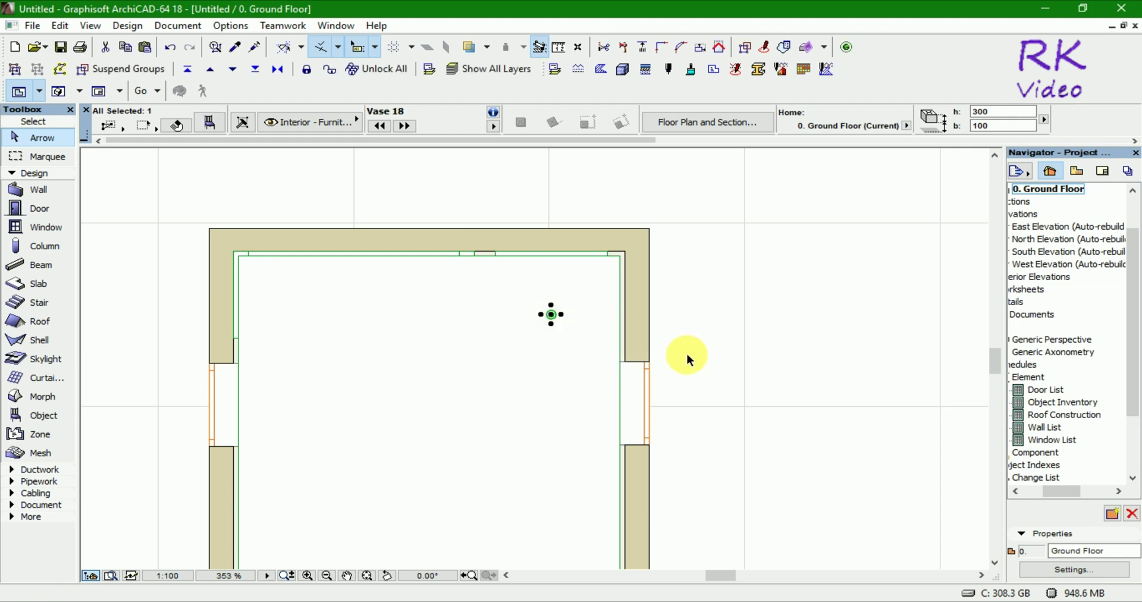
Step: In South Elevation, drag the vase down off the cabinet, then return to the floor plan
{"action": "double_click", "coordinate": [1034, 252]}
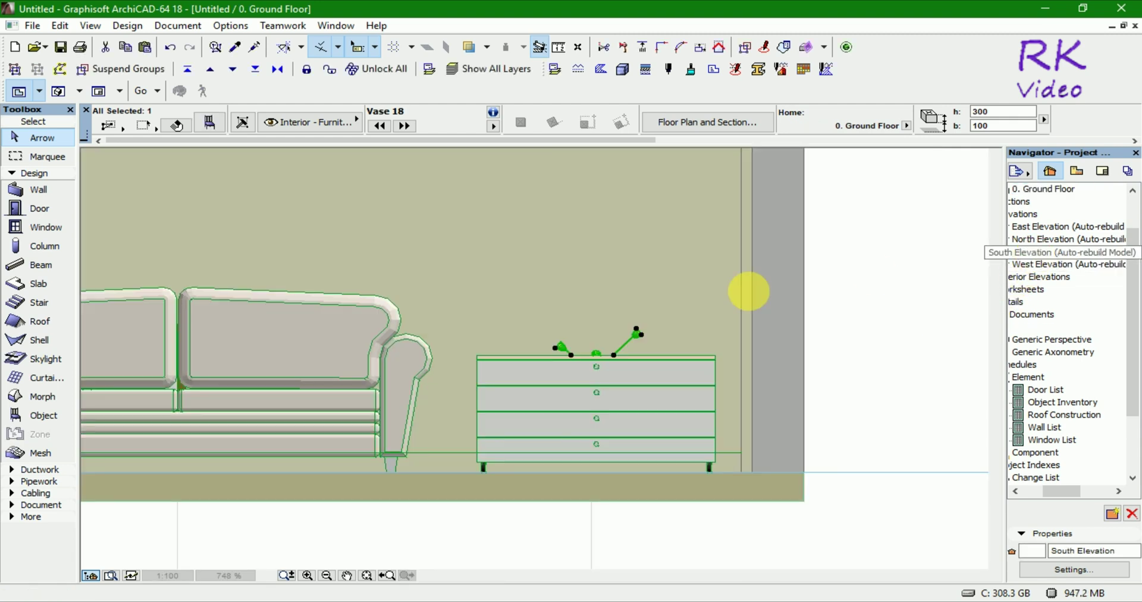
{"action": "left_click", "coordinate": [742, 291]}
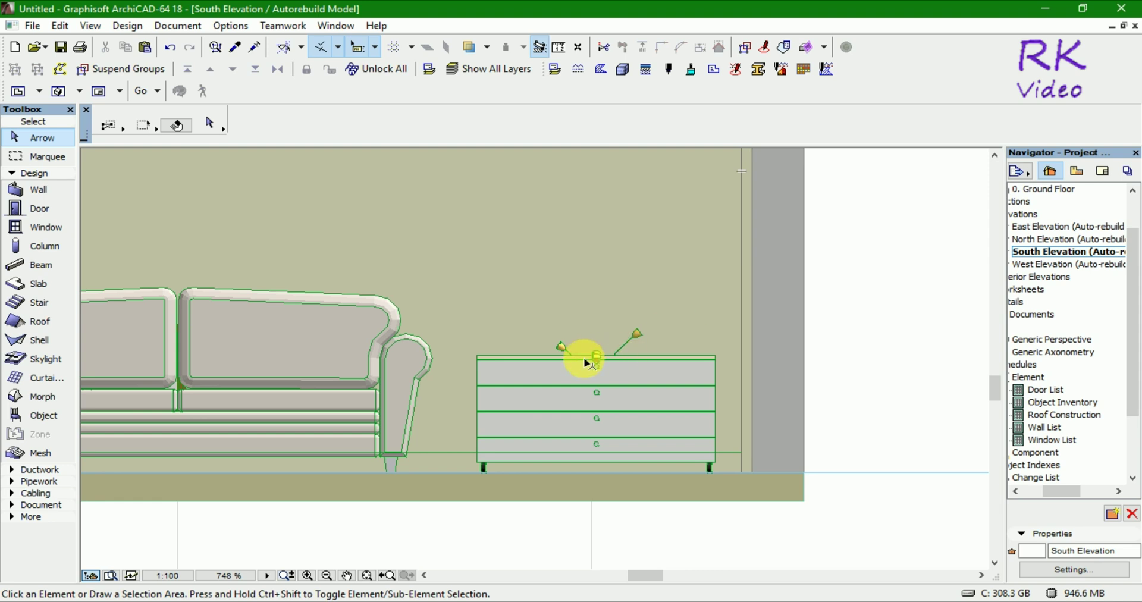
{"action": "scroll", "coordinate": [595, 375], "scroll_direction": "up", "scroll_amount": 5}
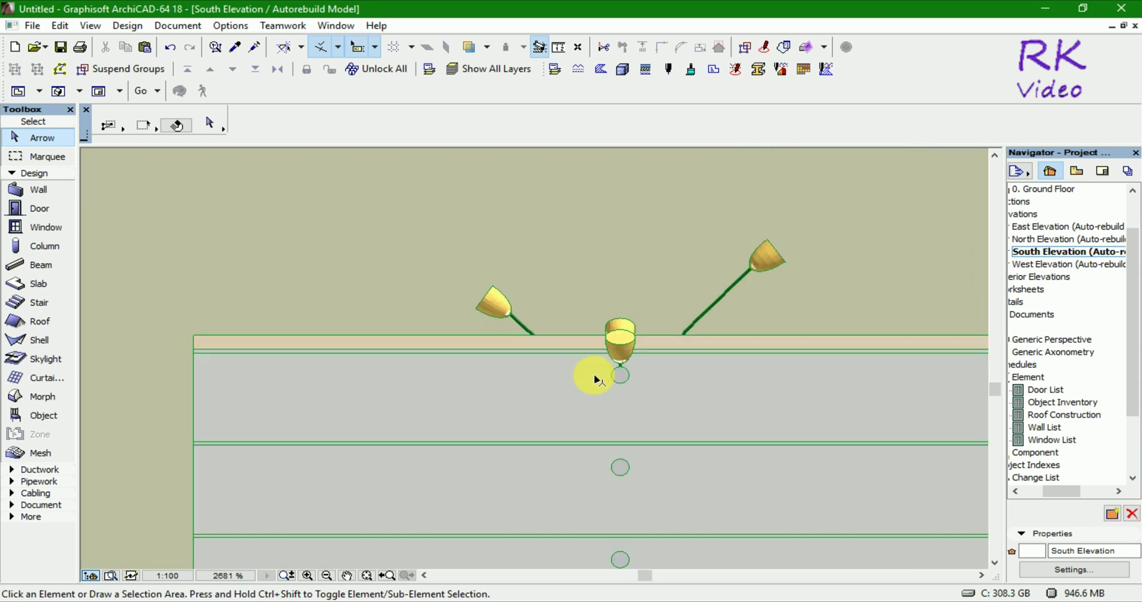
{"action": "left_click", "coordinate": [626, 345]}
{"action": "scroll", "coordinate": [593, 335], "scroll_direction": "down", "scroll_amount": 2}
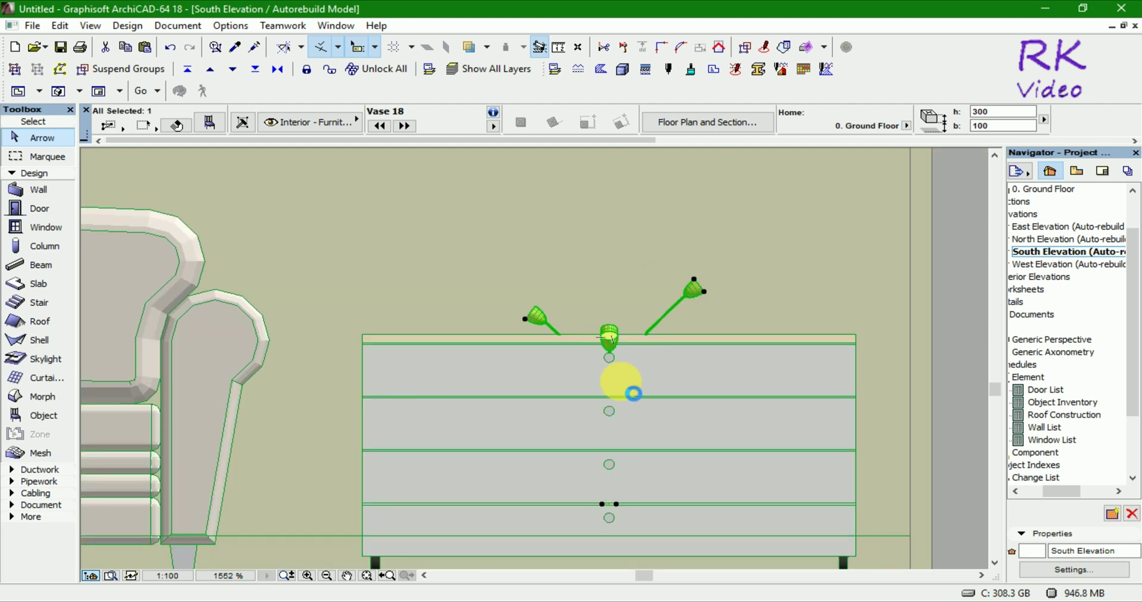
{"action": "left_click_drag", "start_coordinate": [615, 403], "coordinate": [609, 442]}
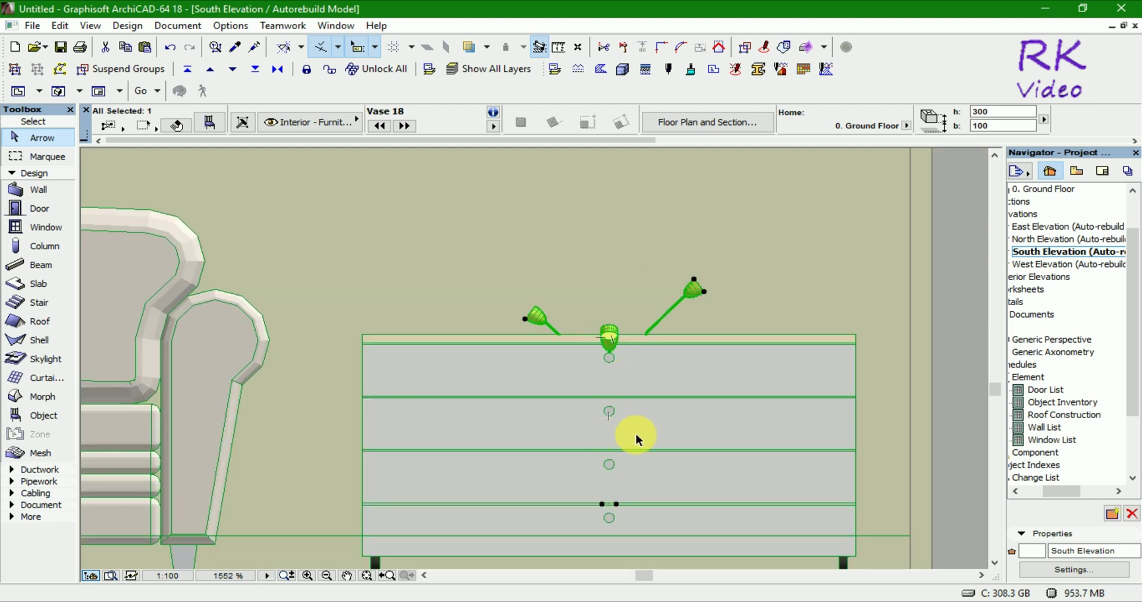
{"action": "scroll", "coordinate": [637, 434], "scroll_direction": "down", "scroll_amount": 4}
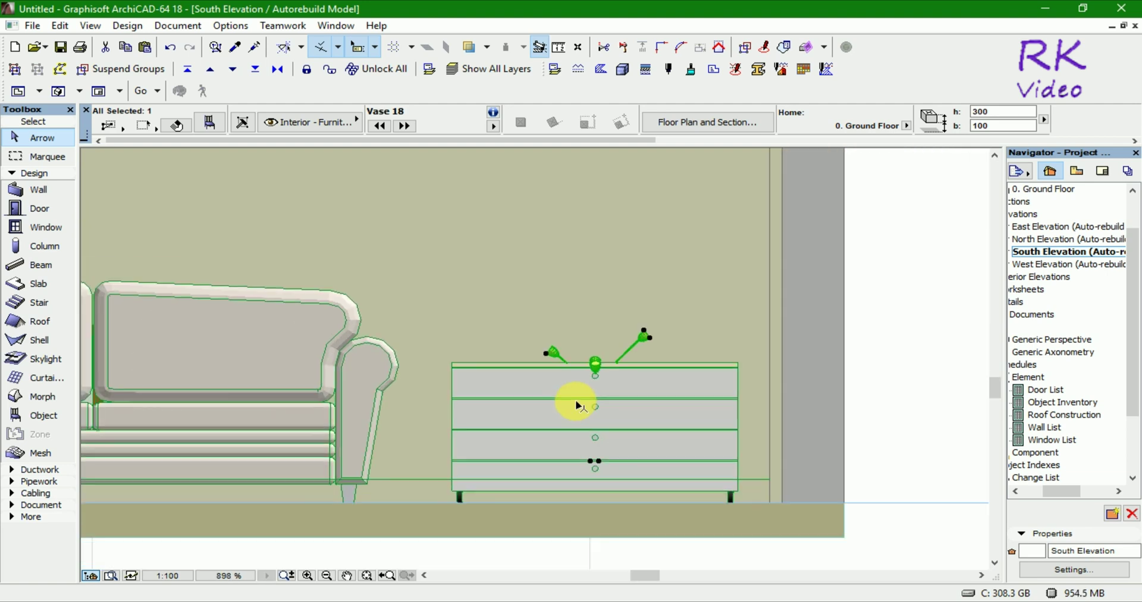
{"action": "left_click", "coordinate": [790, 399]}
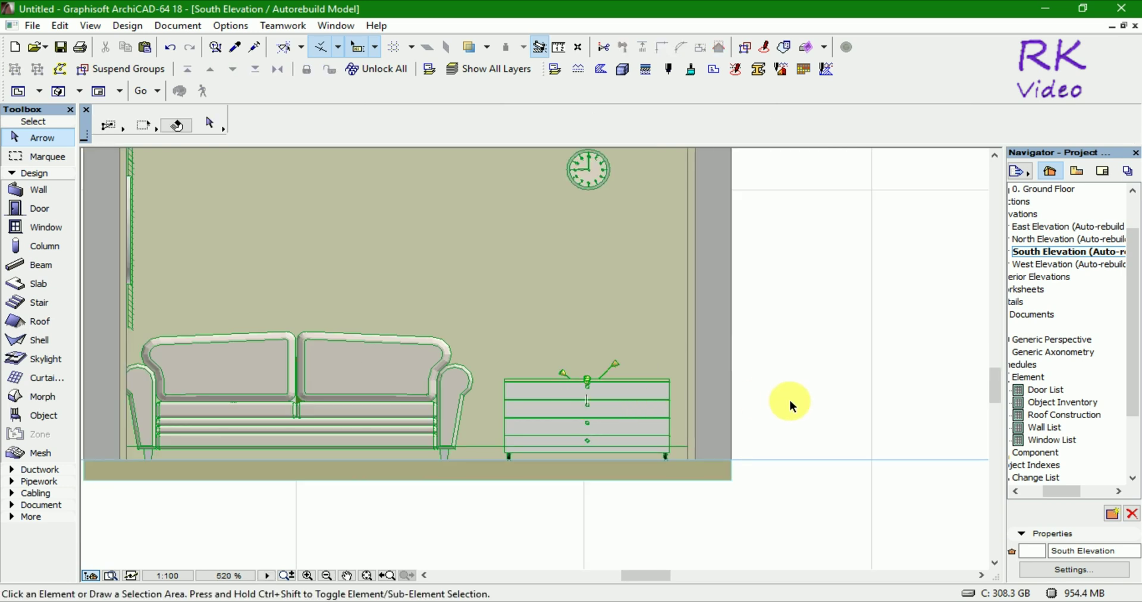
{"action": "key", "text": "F2"}
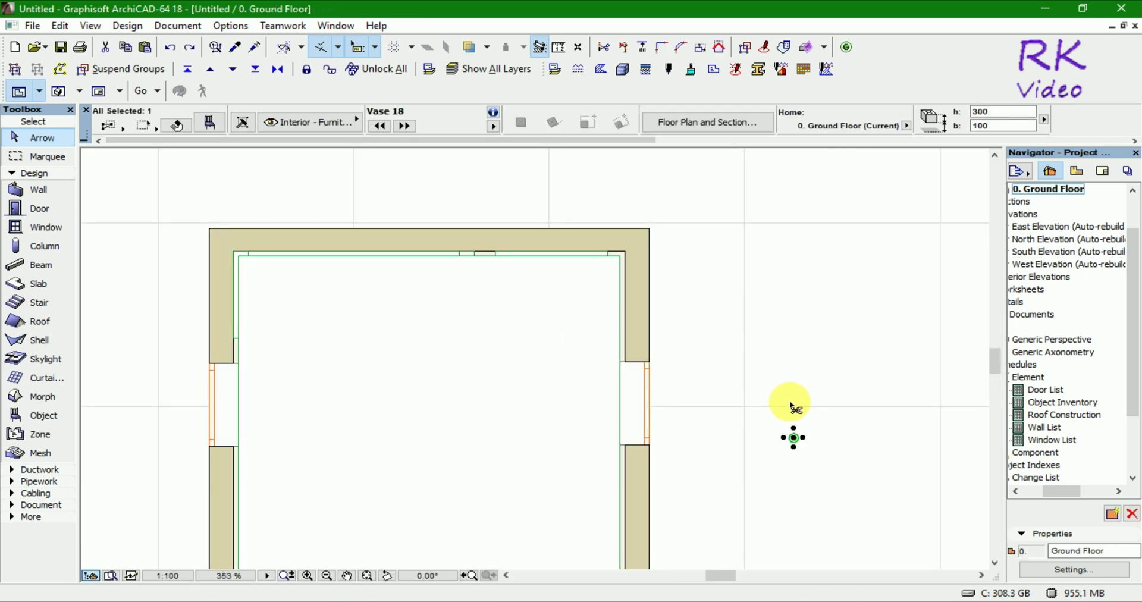
Step: In South Elevation, lift the stray vase by its base onto the cabinet top (elevation 600)
{"action": "double_click", "coordinate": [1047, 251]}
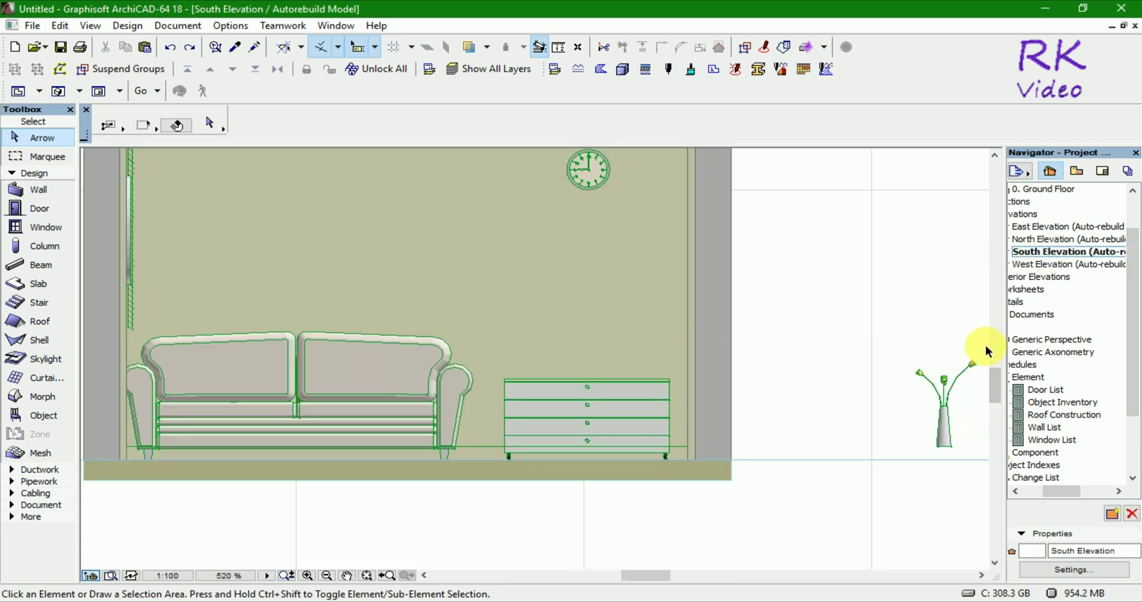
{"action": "left_click_drag", "start_coordinate": [985, 347], "coordinate": [921, 470]}
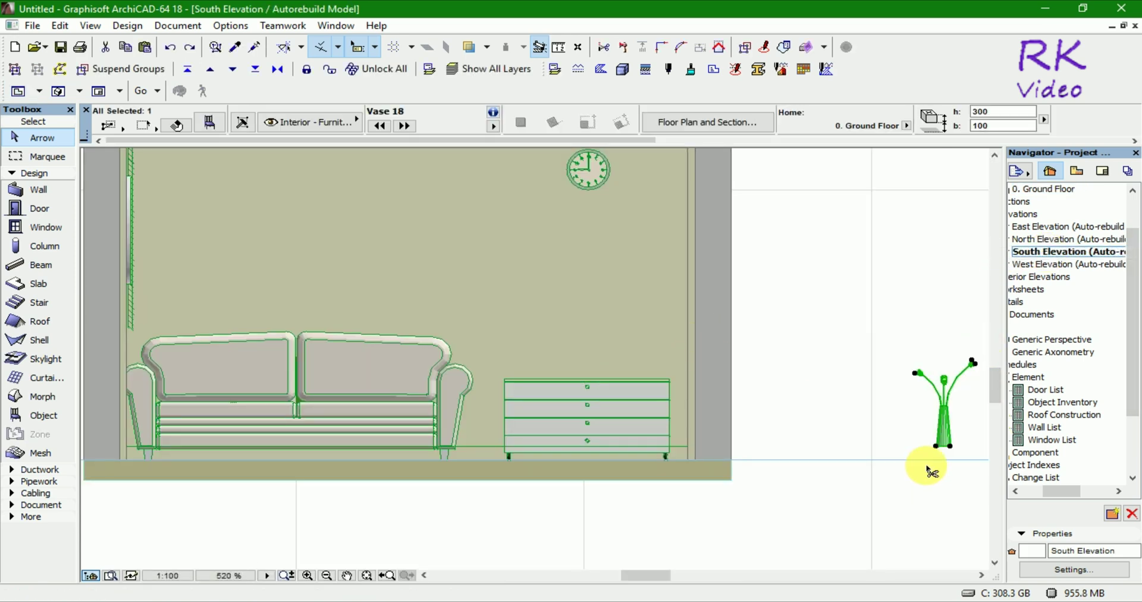
{"action": "key", "text": "ctrl+d"}
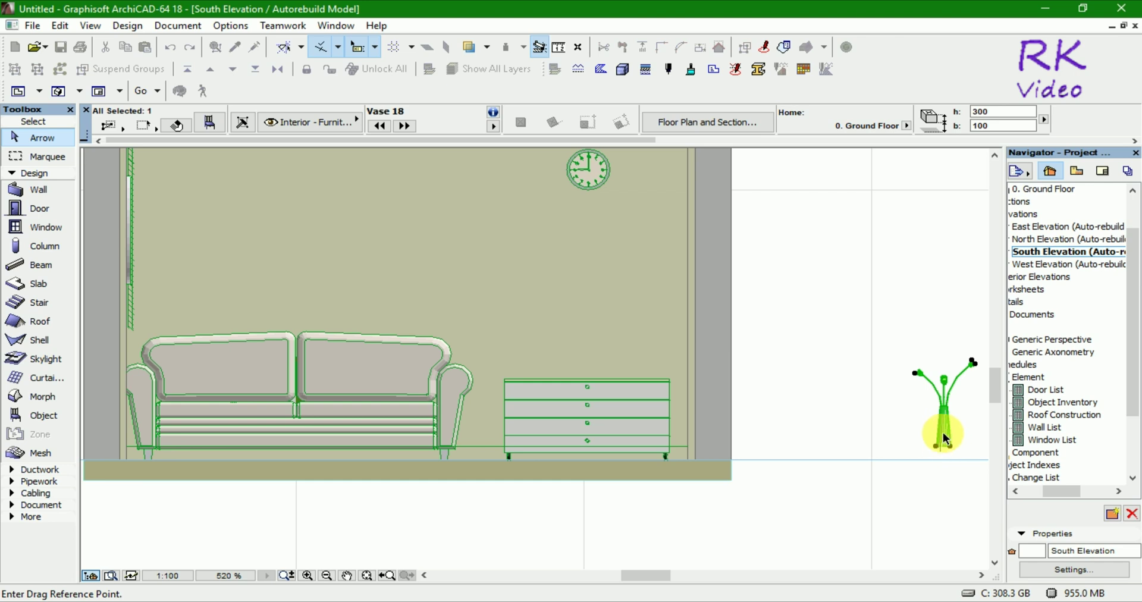
{"action": "left_click", "coordinate": [937, 447]}
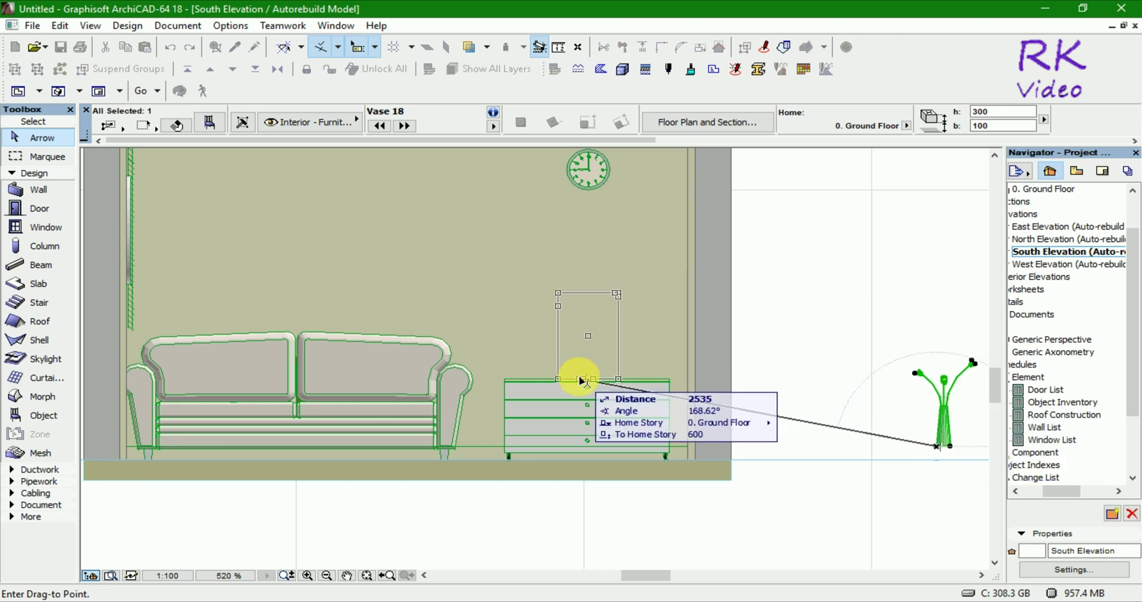
{"action": "key", "text": "Escape"}
{"action": "left_click", "coordinate": [589, 388]}
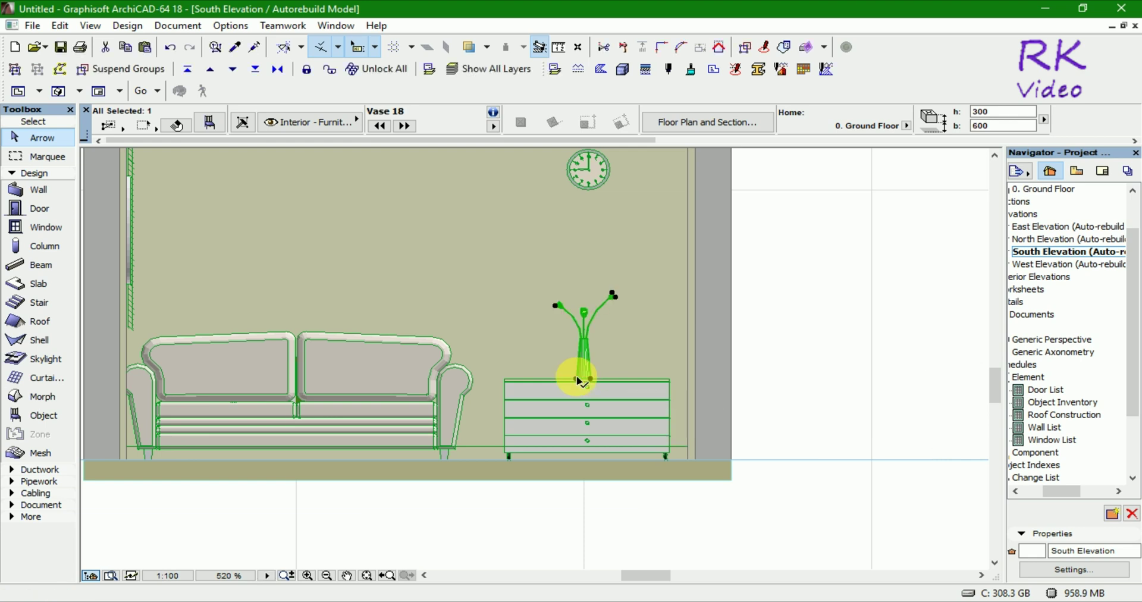
{"action": "key", "text": "Escape"}
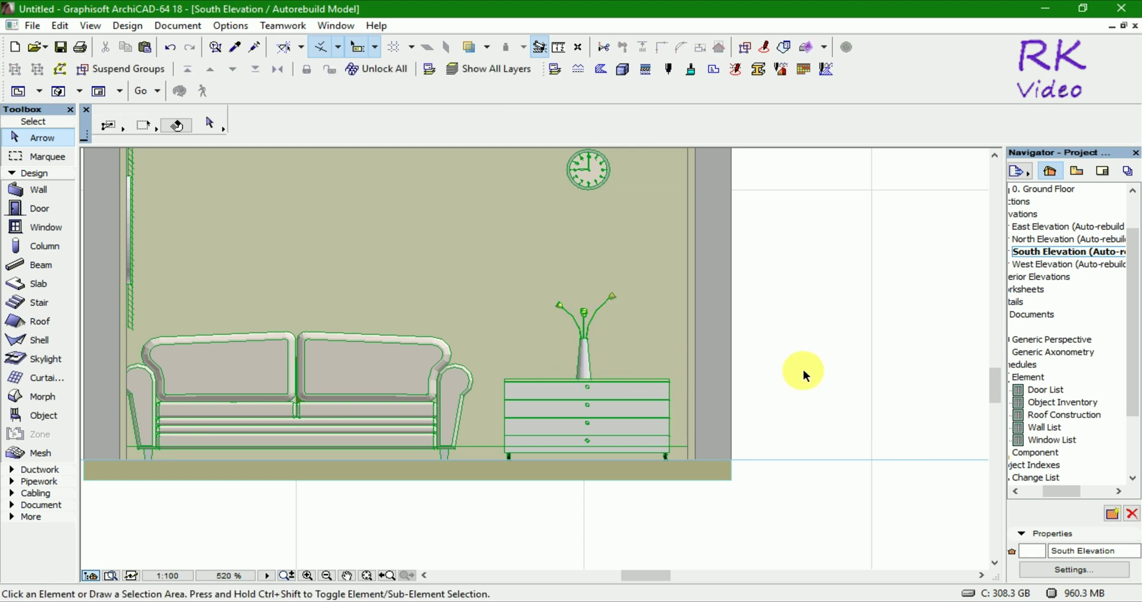
Step: In the Ground Floor plan, move the vase back up beside the room's top wall
{"action": "key", "text": "F2"}
{"action": "left_click", "coordinate": [550, 443]}
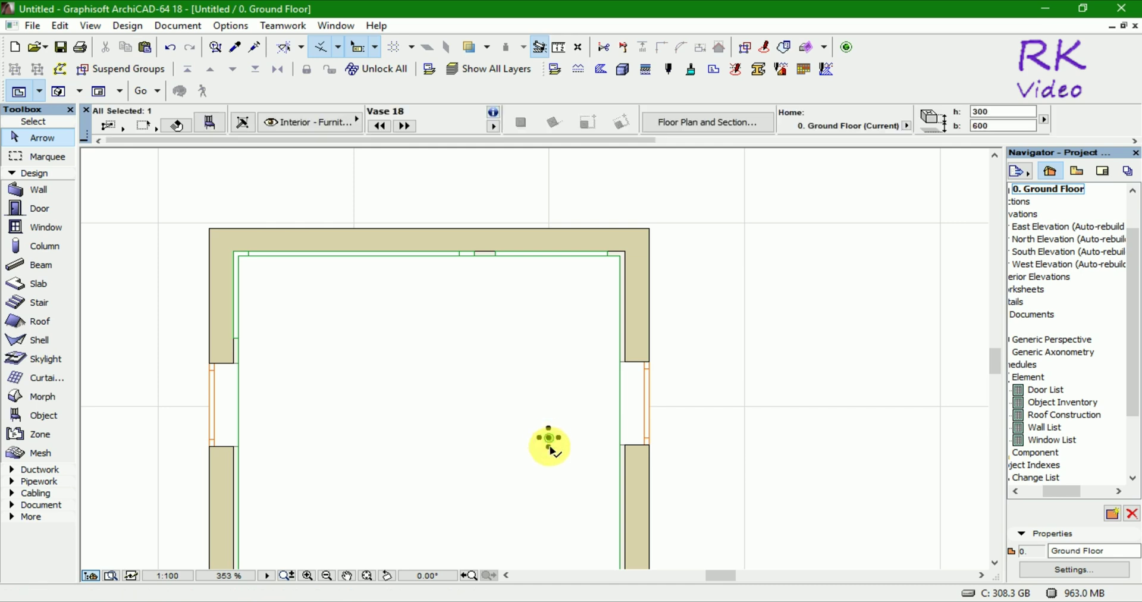
{"action": "key", "text": "ctrl+d"}
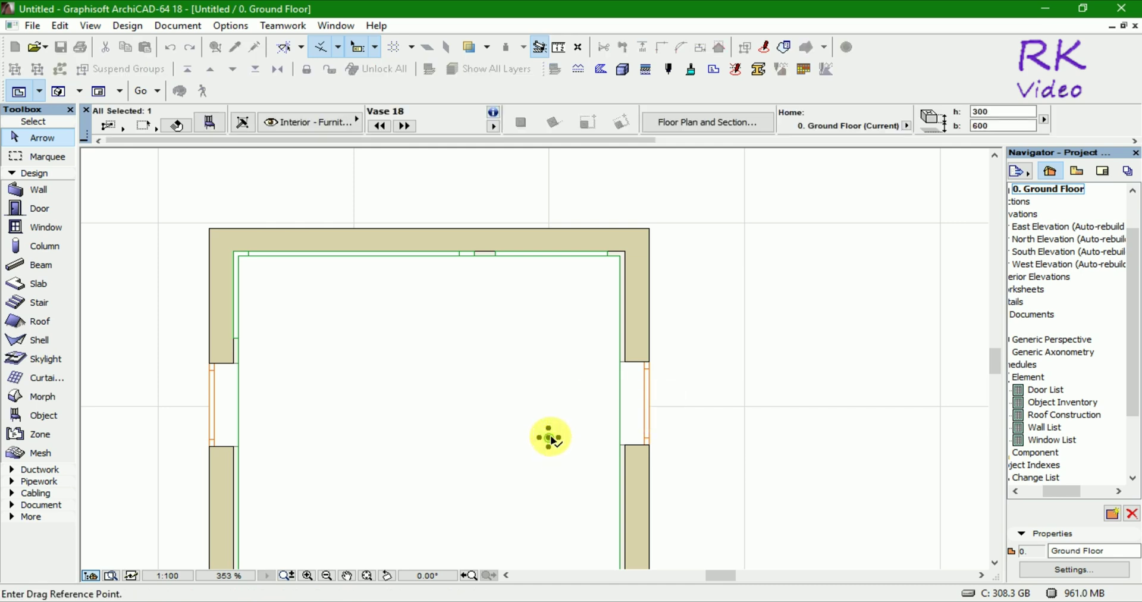
{"action": "left_click", "coordinate": [549, 438]}
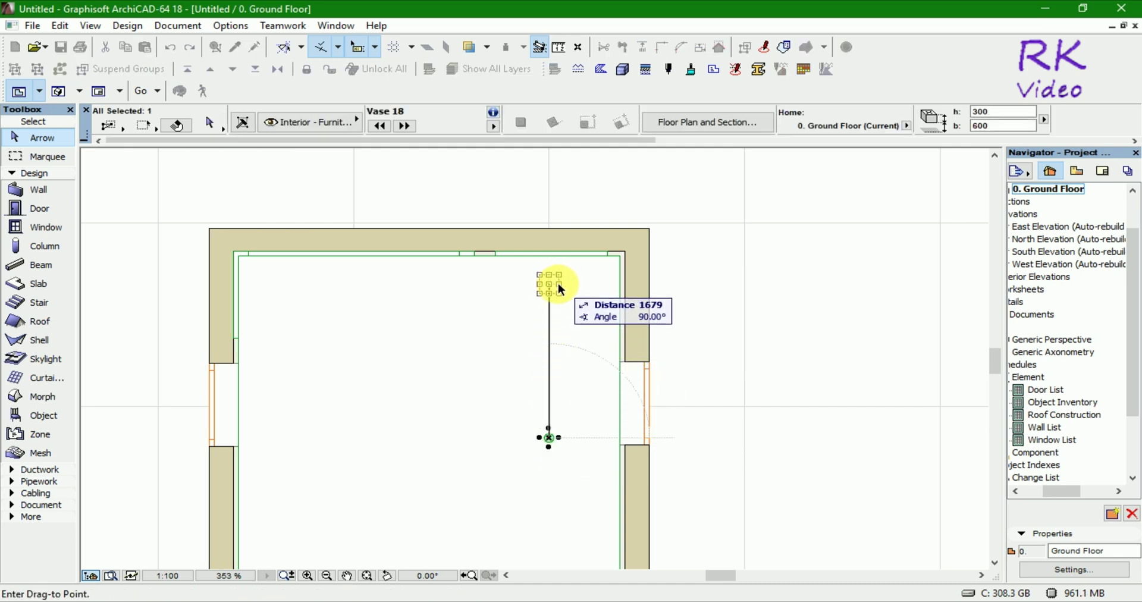
{"action": "left_click", "coordinate": [557, 283]}
{"action": "left_click", "coordinate": [783, 355]}
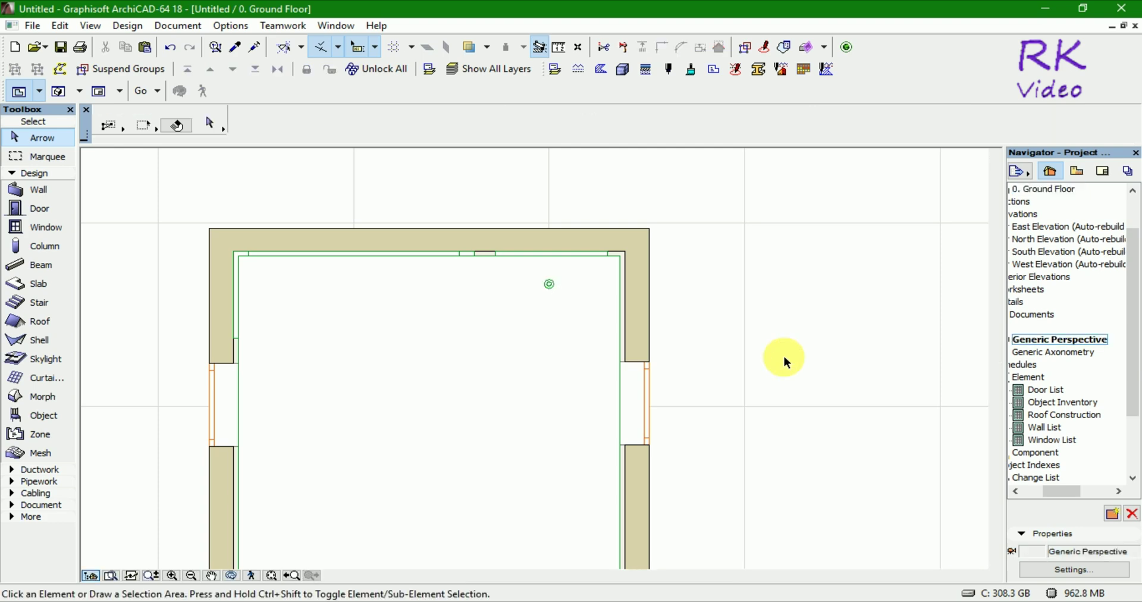
Step: Zoom out and orbit the 3D room to a higher angle, then reselect the outer walls in plan
{"action": "key", "text": "F3"}
{"action": "scroll", "coordinate": [546, 407], "scroll_direction": "down", "scroll_amount": 2}
{"action": "scroll", "coordinate": [546, 407], "scroll_direction": "down", "scroll_amount": 2}
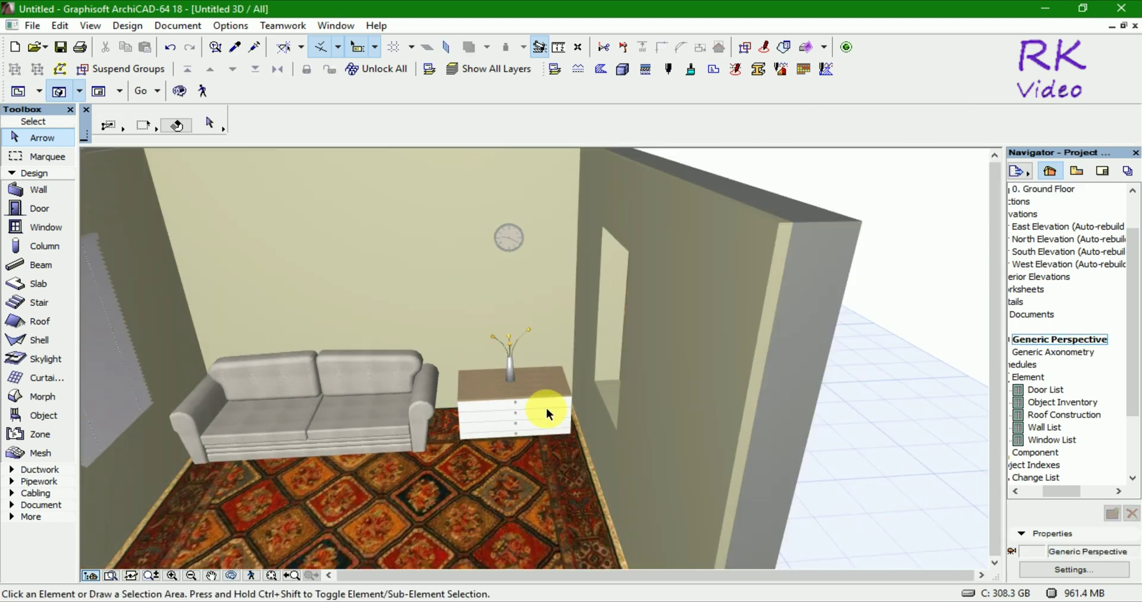
{"action": "scroll", "coordinate": [546, 406], "scroll_direction": "down", "scroll_amount": 3}
{"action": "scroll", "coordinate": [546, 407], "scroll_direction": "down", "scroll_amount": 2}
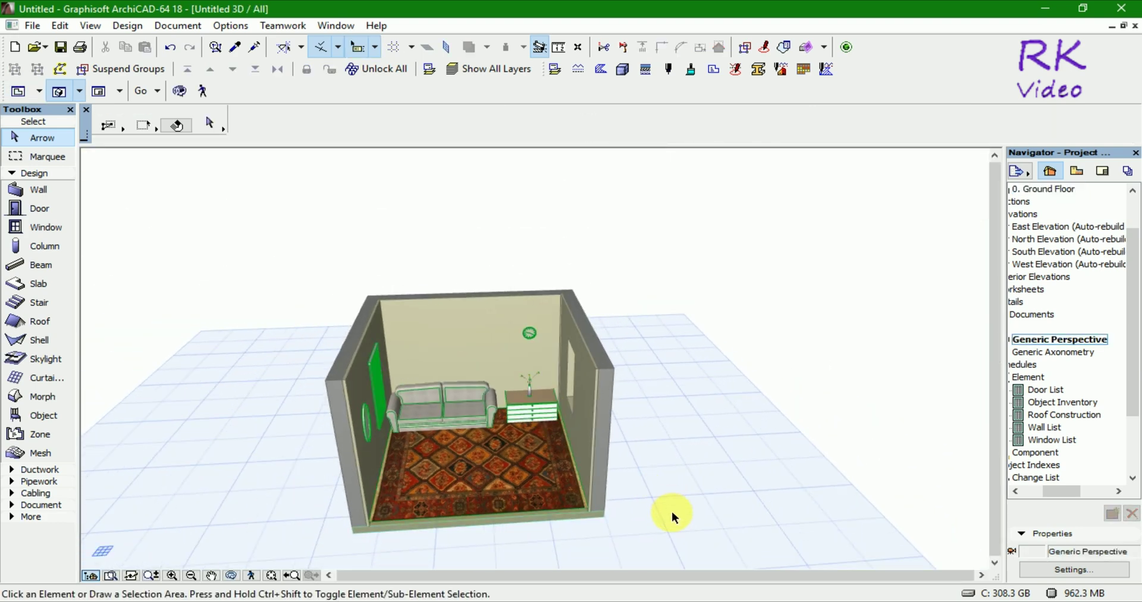
{"action": "mouse_move", "coordinate": [672, 511]}
{"action": "middle_mouse_down", "text": "shift"}
{"action": "mouse_move", "coordinate": [566, 520]}
{"action": "mouse_move", "coordinate": [619, 484]}
{"action": "mouse_move", "coordinate": [818, 477]}
{"action": "mouse_move", "coordinate": [823, 515]}
{"action": "mouse_move", "coordinate": [780, 512]}
{"action": "mouse_move", "coordinate": [769, 529]}
{"action": "middle_mouse_up", "text": "shift"}
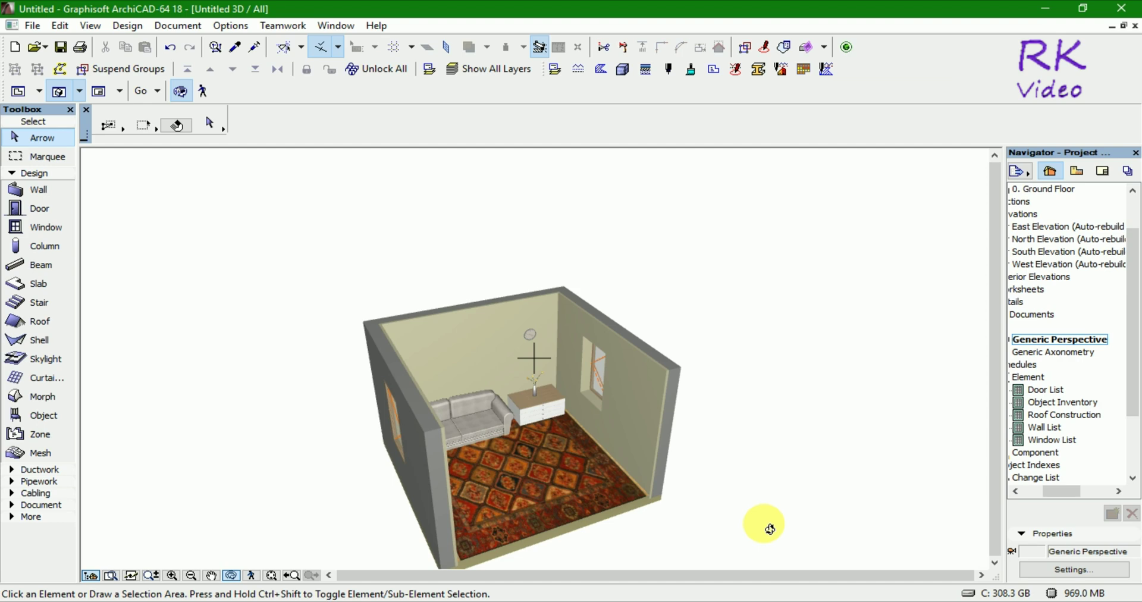
{"action": "mouse_move", "coordinate": [770, 490]}
{"action": "middle_mouse_down", "text": "shift"}
{"action": "mouse_move", "coordinate": [566, 523]}
{"action": "mouse_move", "coordinate": [688, 530]}
{"action": "mouse_move", "coordinate": [703, 515]}
{"action": "mouse_move", "coordinate": [718, 536]}
{"action": "middle_mouse_up", "text": "shift"}
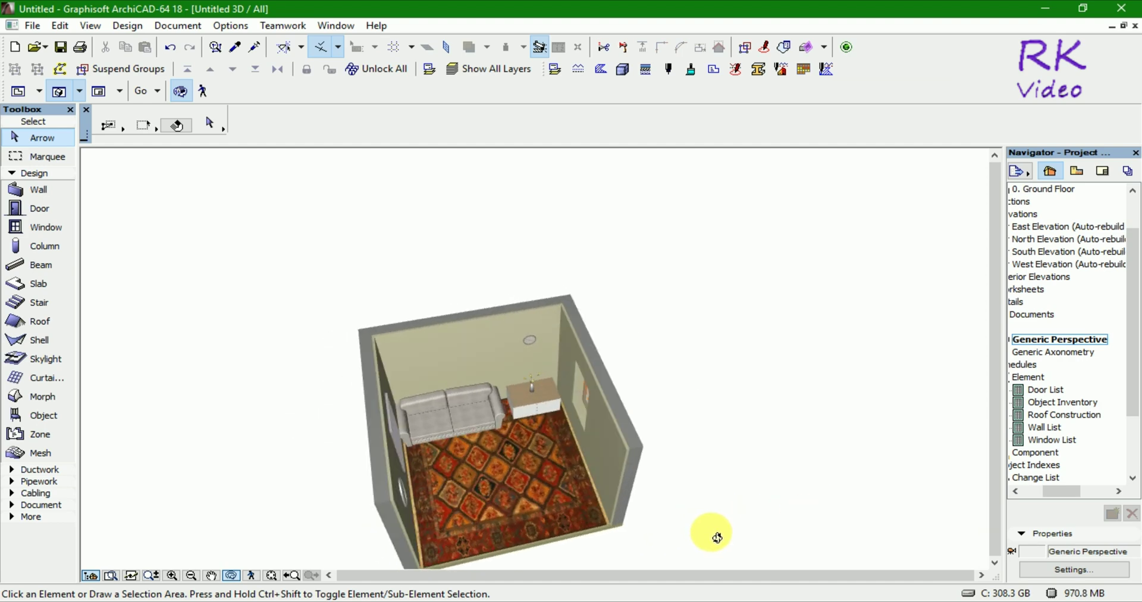
{"action": "key", "text": "F2"}
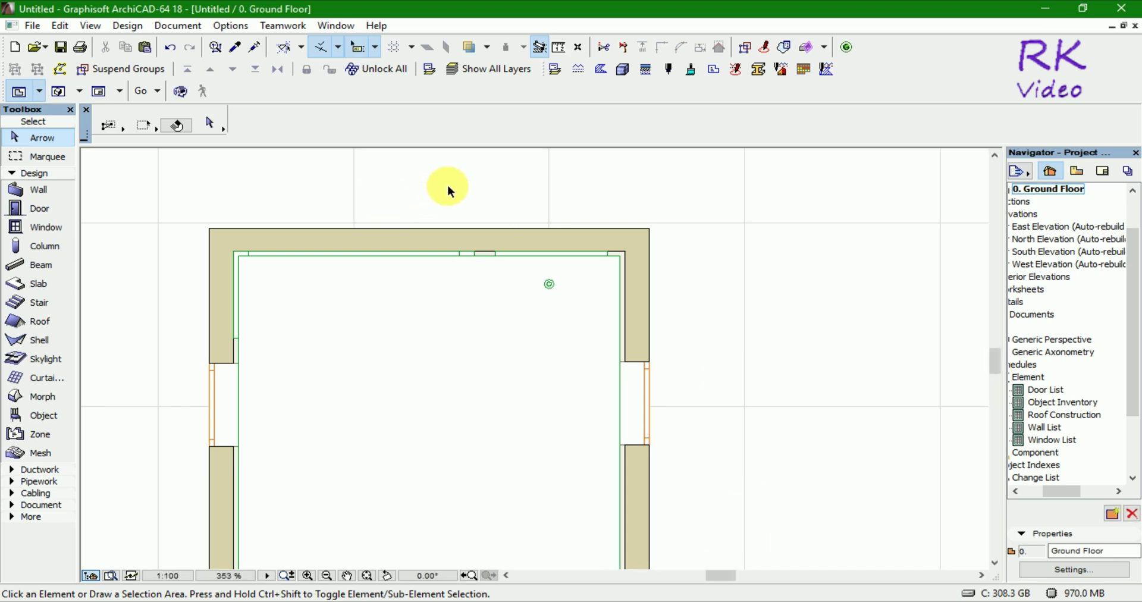
{"action": "left_click", "coordinate": [448, 187]}
{"action": "left_click", "coordinate": [362, 212]}
Step: Select and deselect the three connected outer walls while zooming the plan
{"action": "left_click", "coordinate": [355, 259]}
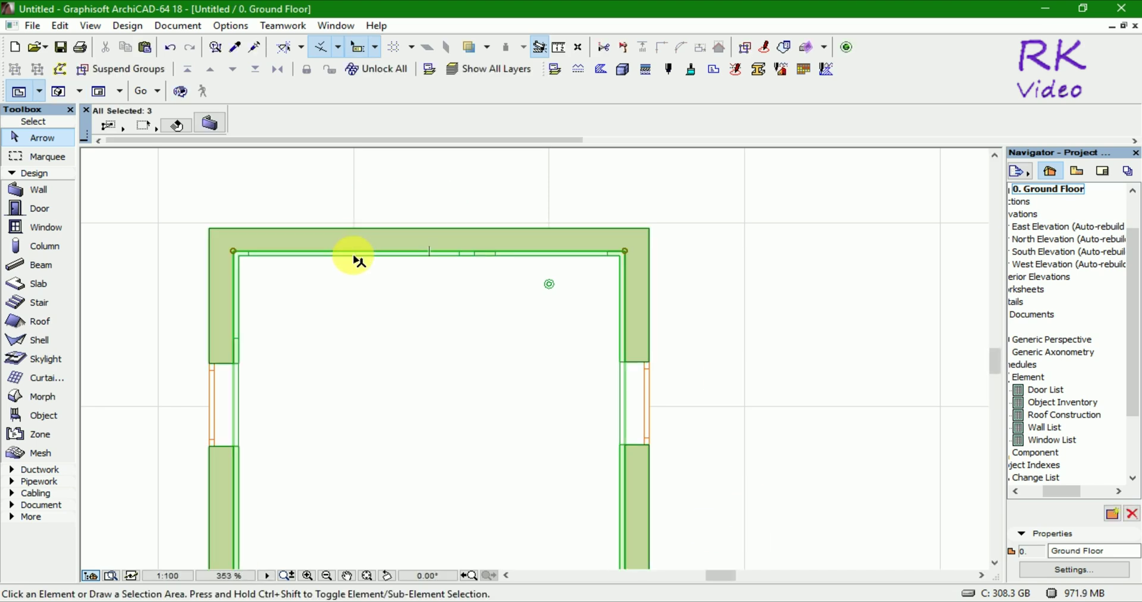
{"action": "scroll", "coordinate": [256, 251], "scroll_direction": "up", "scroll_amount": 1}
{"action": "scroll", "coordinate": [351, 258], "scroll_direction": "up", "scroll_amount": 1}
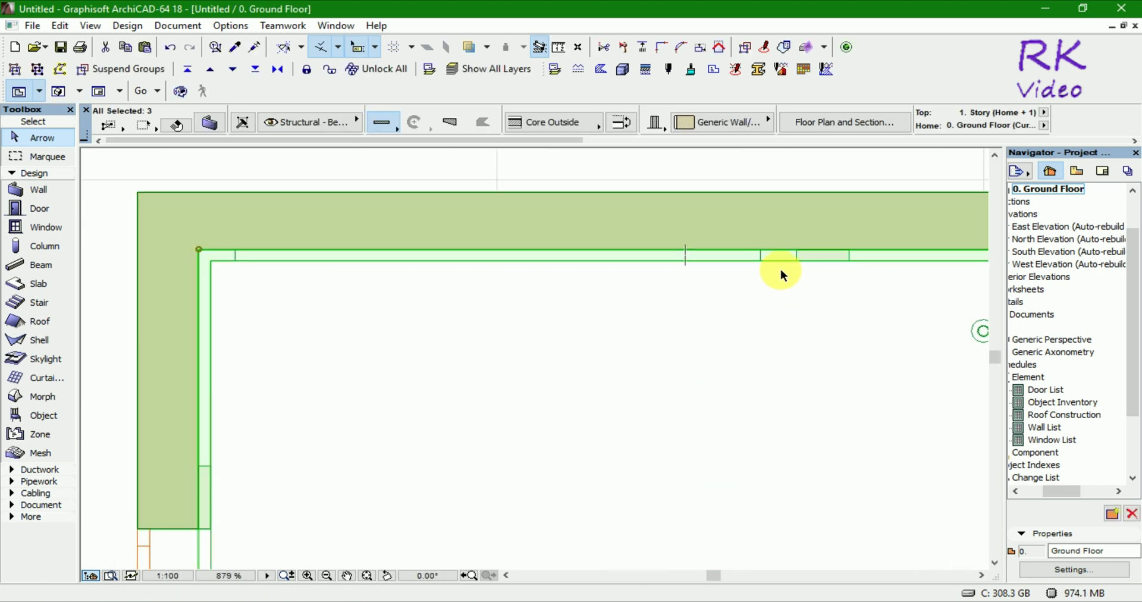
{"action": "left_click", "coordinate": [700, 168]}
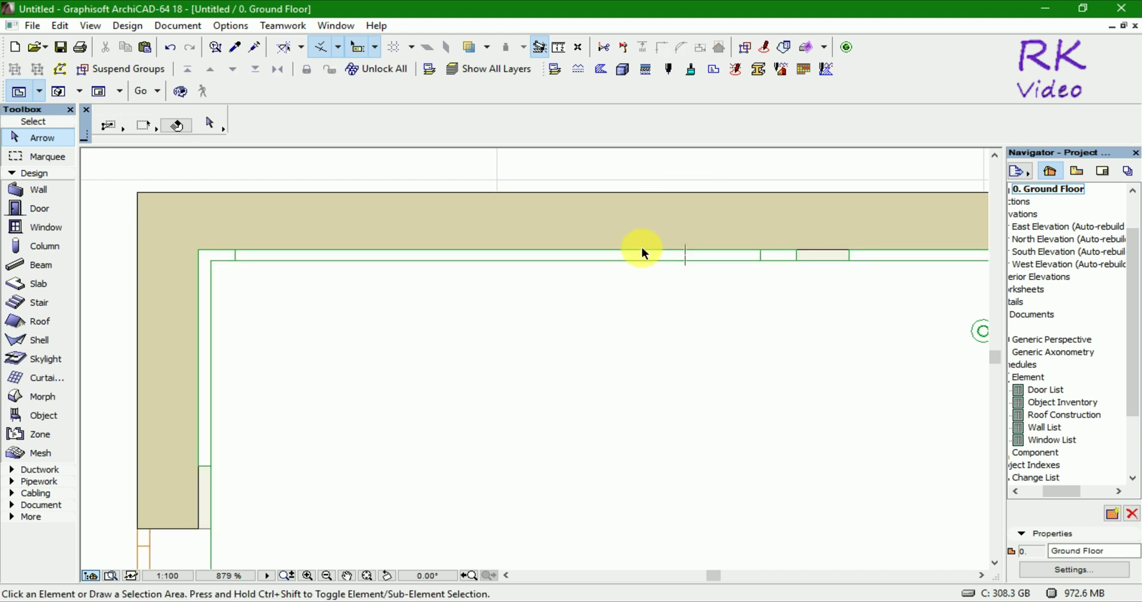
{"action": "left_click", "coordinate": [799, 261]}
{"action": "left_click", "coordinate": [754, 267]}
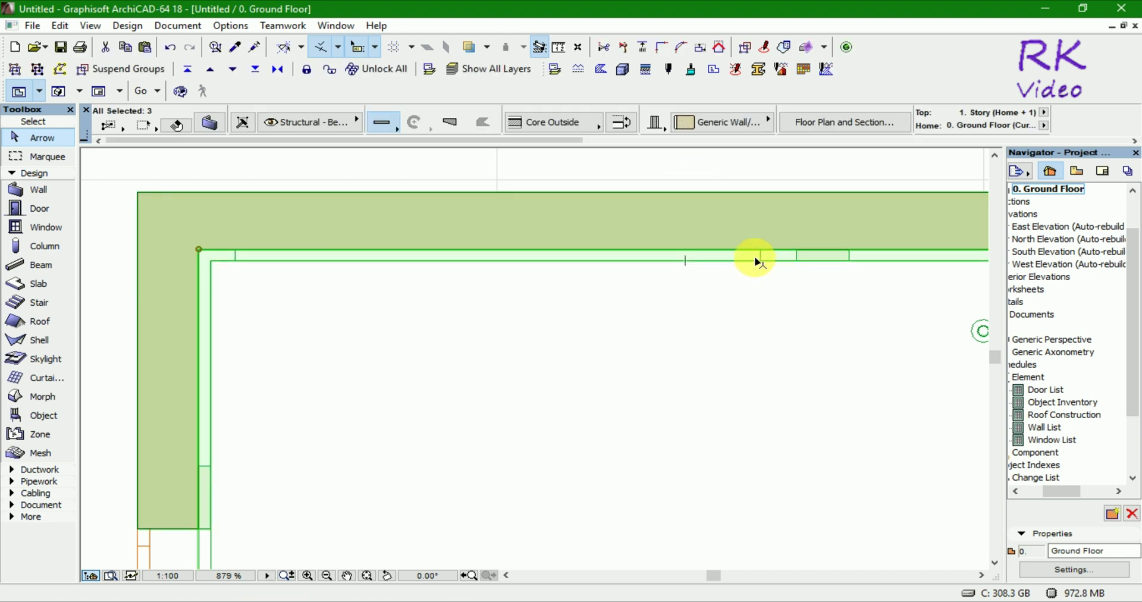
{"action": "left_click", "coordinate": [496, 164]}
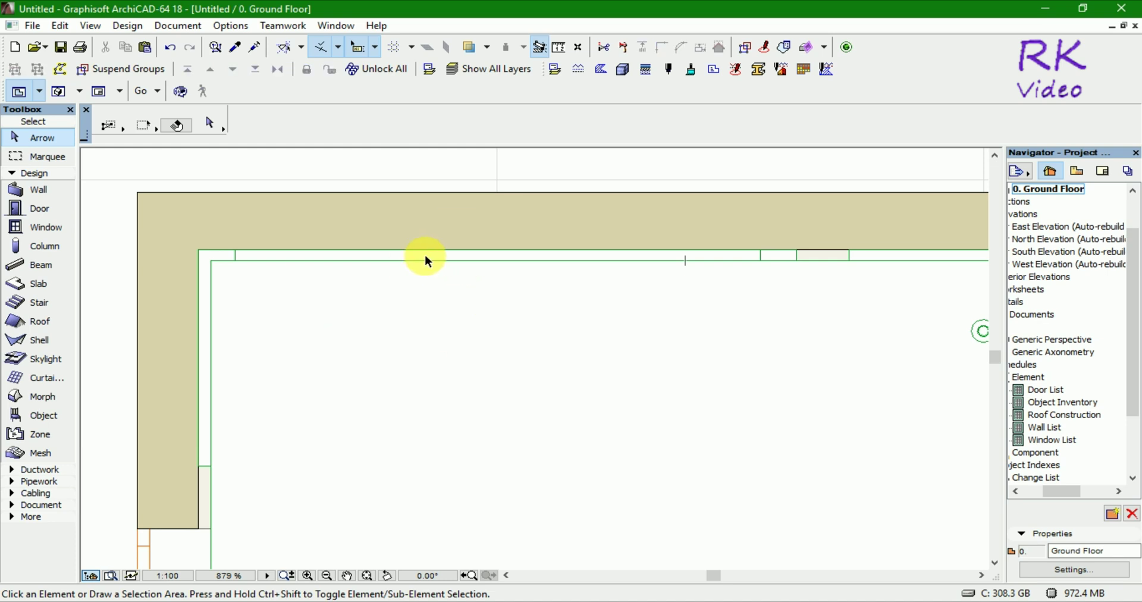
{"action": "scroll", "coordinate": [425, 254], "scroll_direction": "down", "scroll_amount": 1}
Step: Select the outer wall group, then area-select the room's contents and clear that selection
{"action": "left_click", "coordinate": [620, 260]}
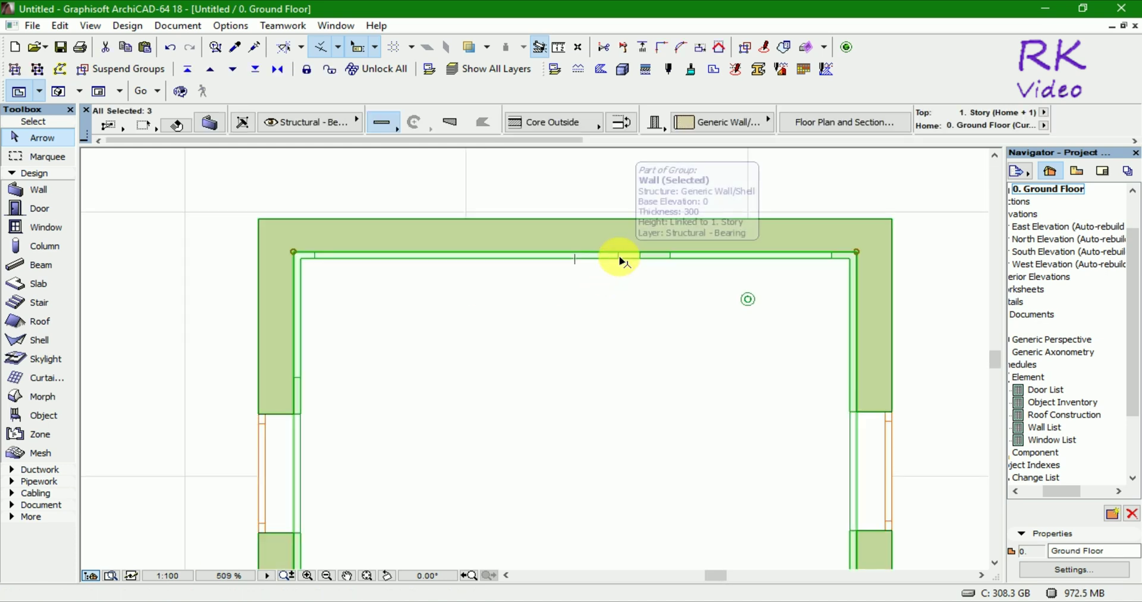
{"action": "left_click", "coordinate": [774, 188]}
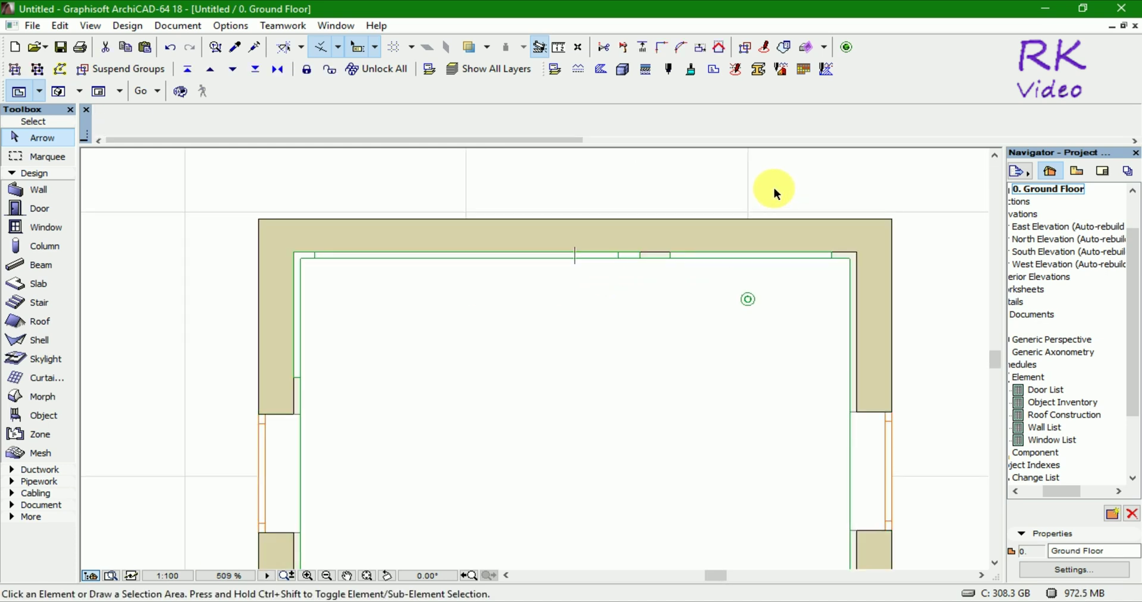
{"action": "left_click", "coordinate": [714, 176]}
{"action": "left_click", "coordinate": [401, 299]}
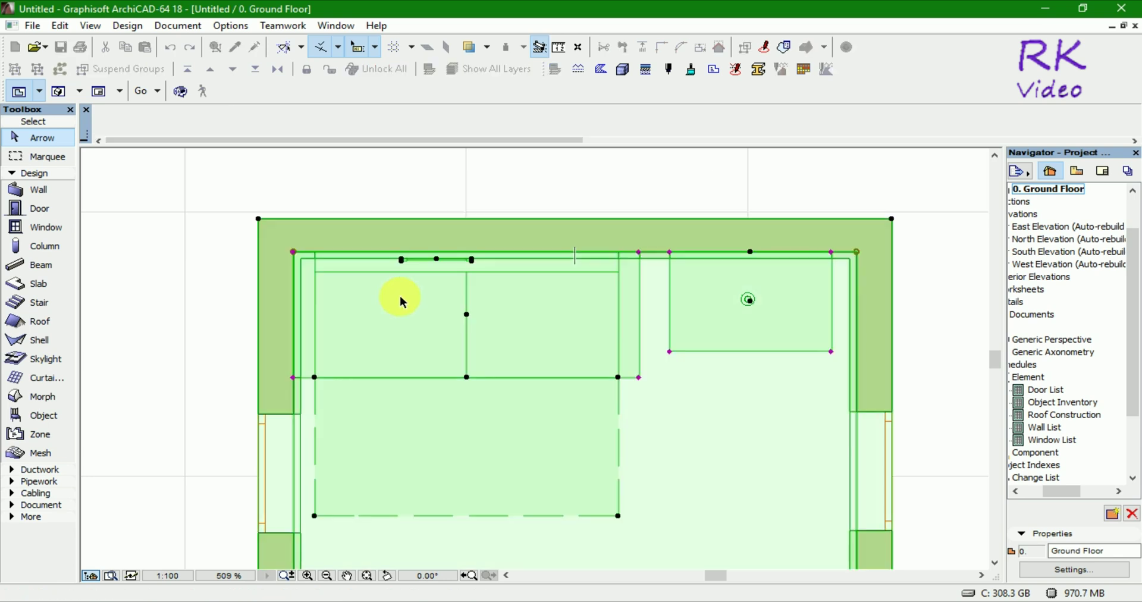
{"action": "key", "text": "Delete"}
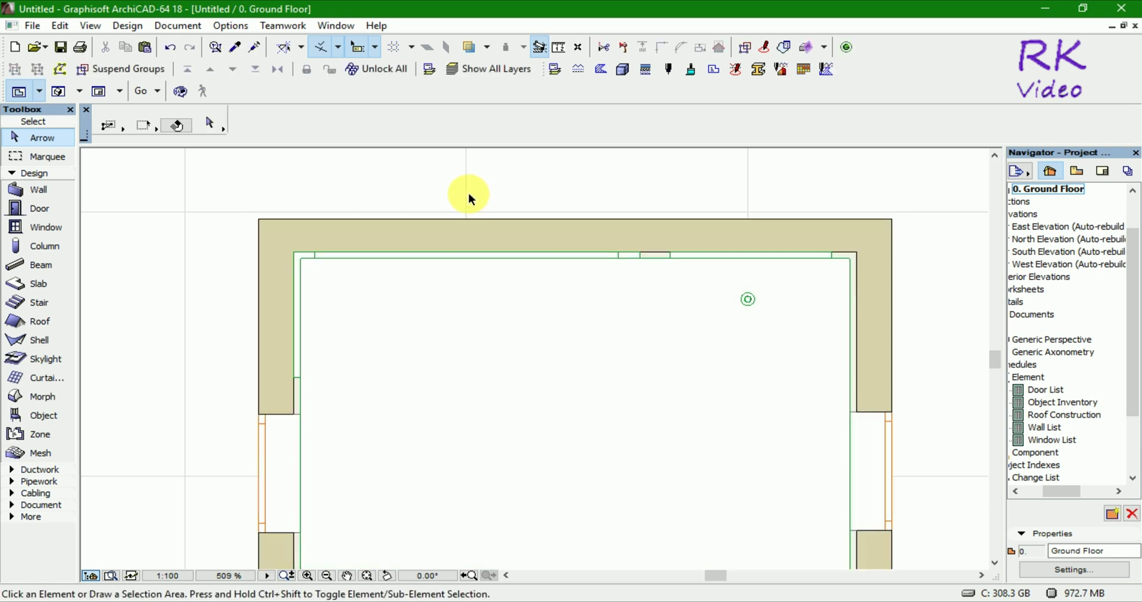
Step: Select the top wall piece and the whole wall group, cancelling an accidental move
{"action": "left_click", "coordinate": [431, 264]}
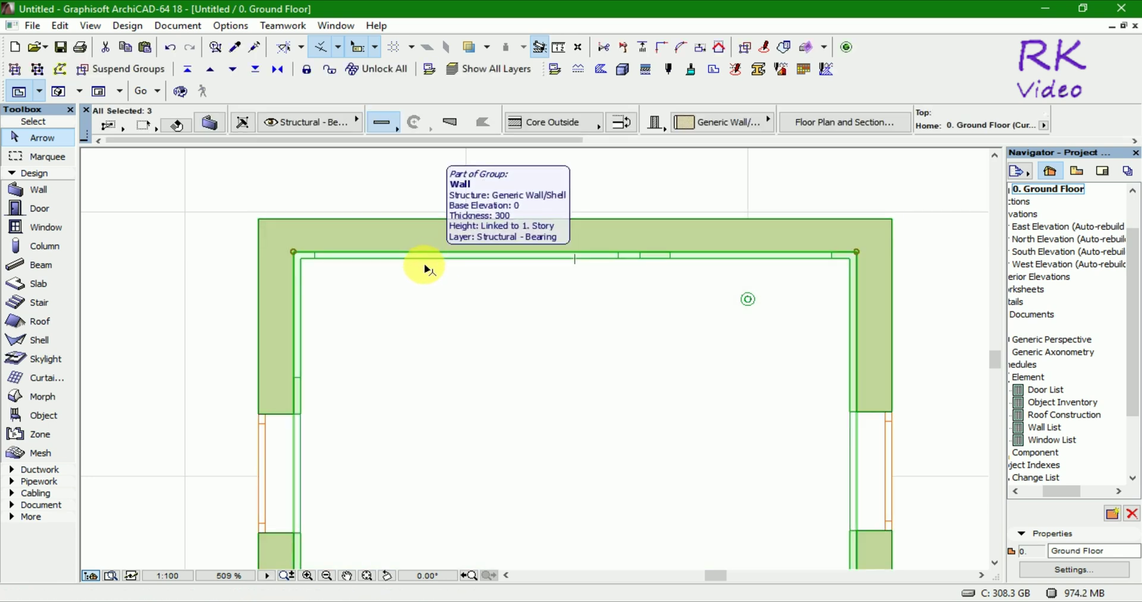
{"action": "left_click", "coordinate": [369, 208]}
{"action": "left_click", "coordinate": [369, 211]}
{"action": "left_click", "coordinate": [505, 301]}
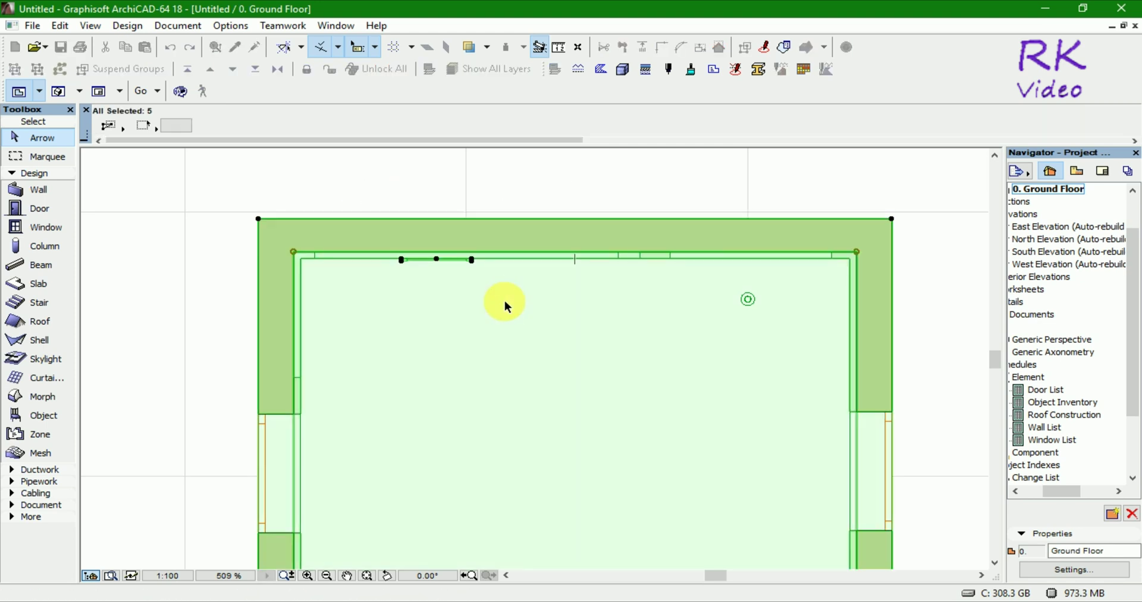
{"action": "left_click", "coordinate": [509, 225]}
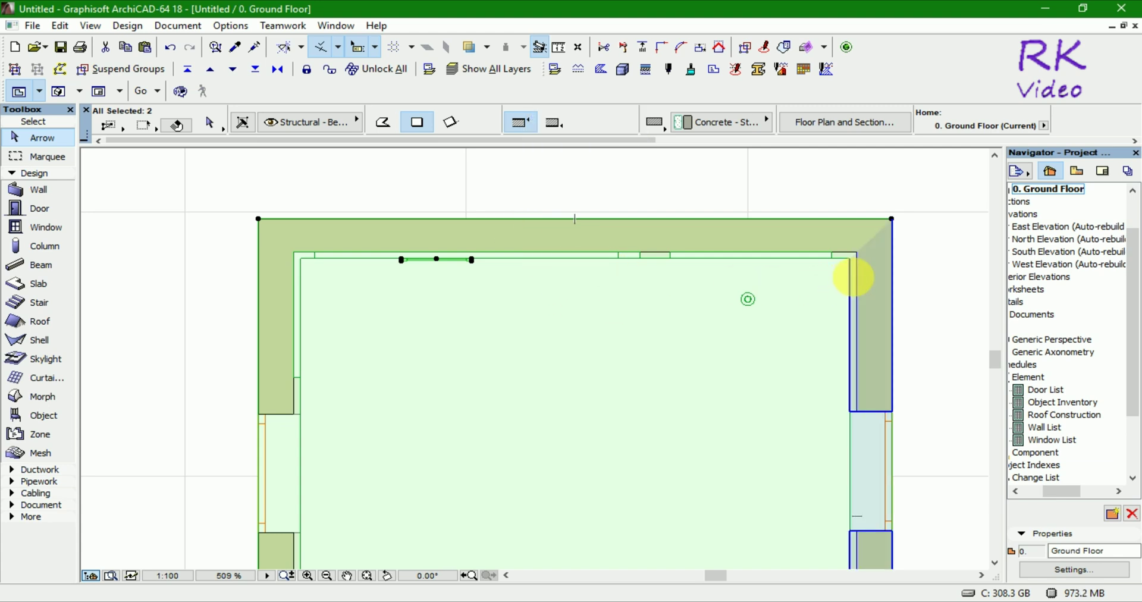
{"action": "left_click", "coordinate": [854, 277]}
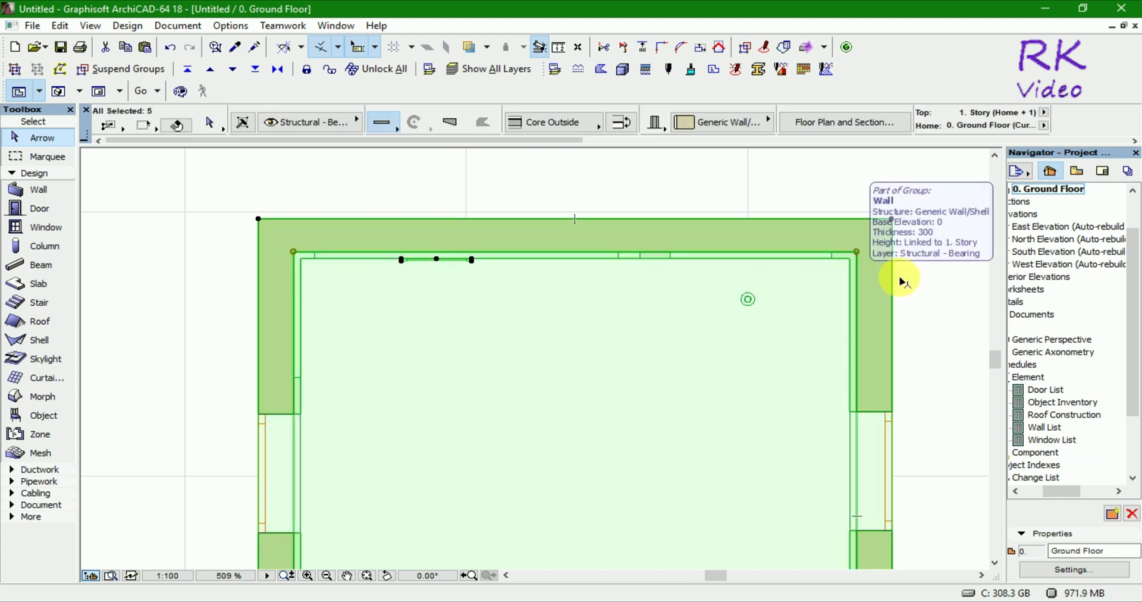
{"action": "left_click", "coordinate": [437, 259]}
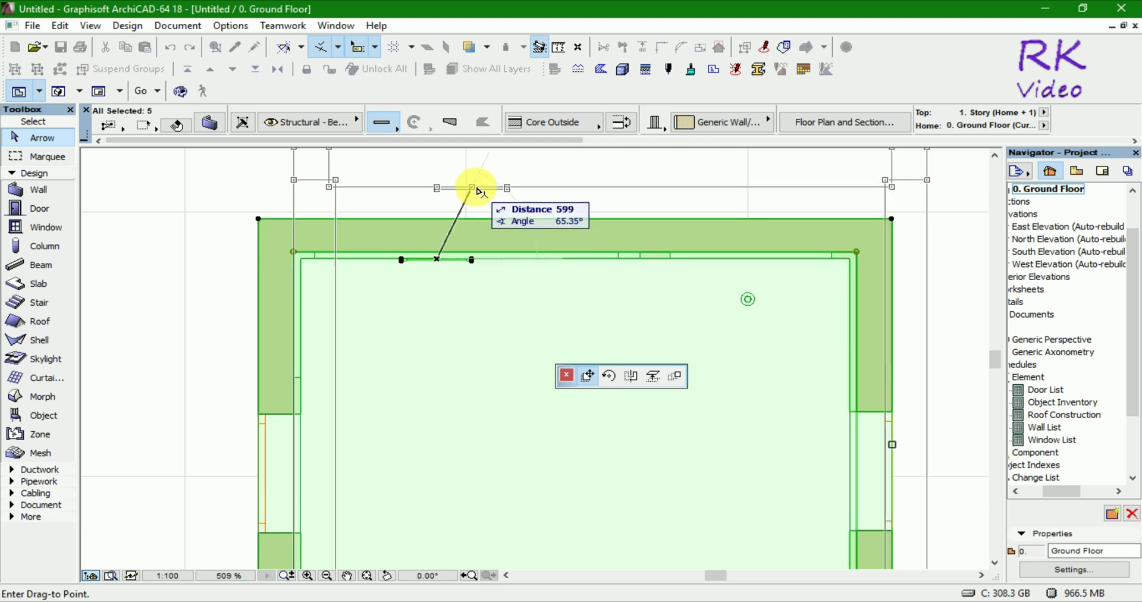
{"action": "key", "text": "Escape"}
{"action": "key", "text": "Escape"}
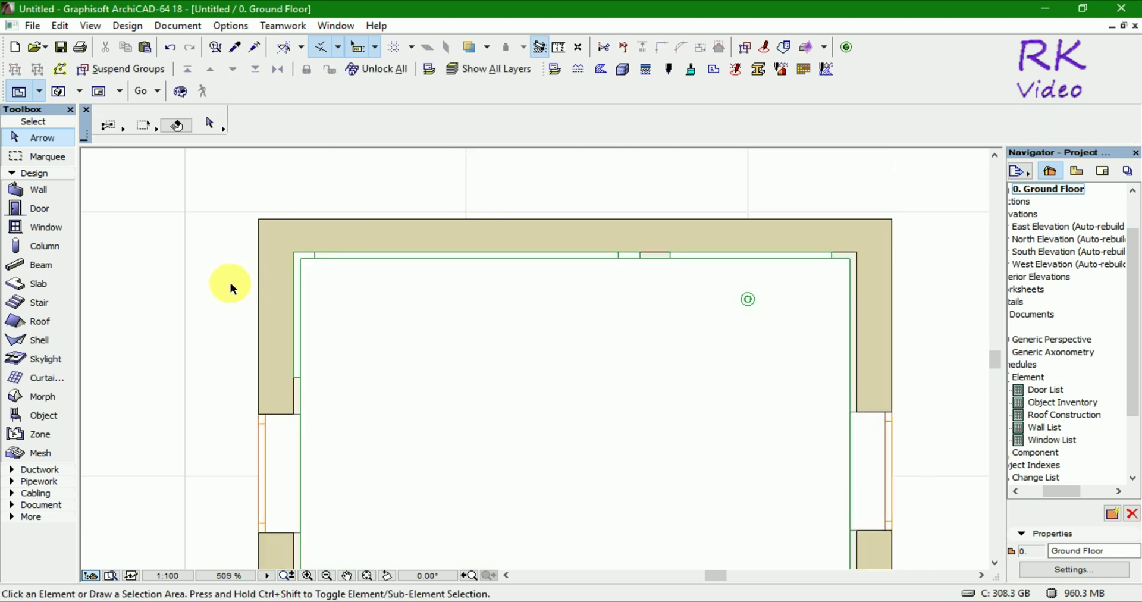
Step: Marquee-select the upper-left walls, window, floor and sofa and show them in 3D with F5
{"action": "left_click", "coordinate": [461, 263]}
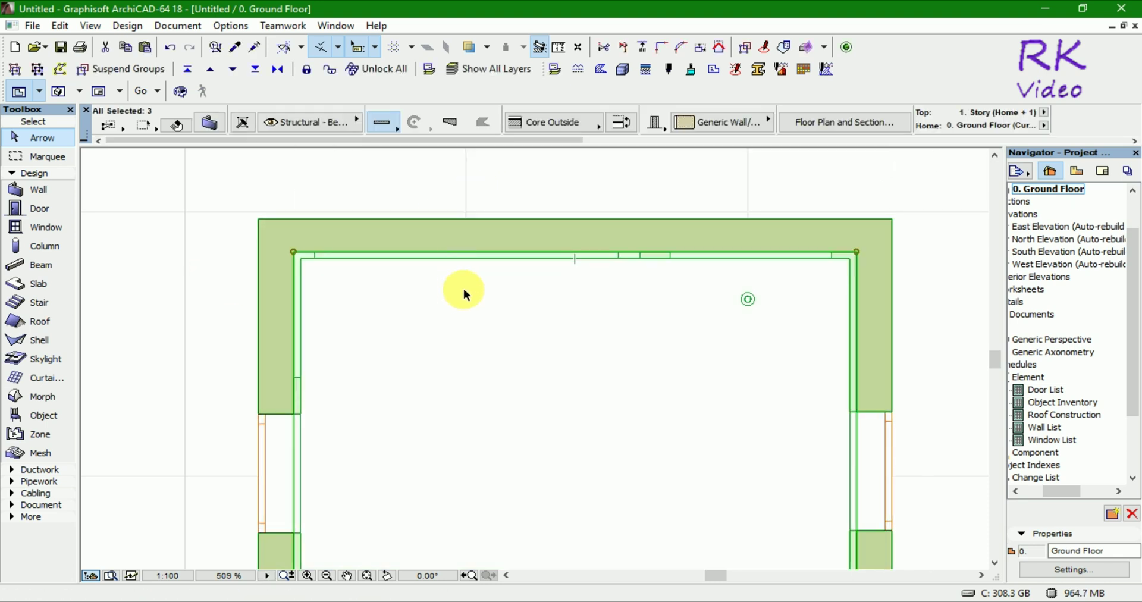
{"action": "left_click", "coordinate": [518, 183]}
{"action": "left_click_drag", "start_coordinate": [383, 192], "coordinate": [524, 342]}
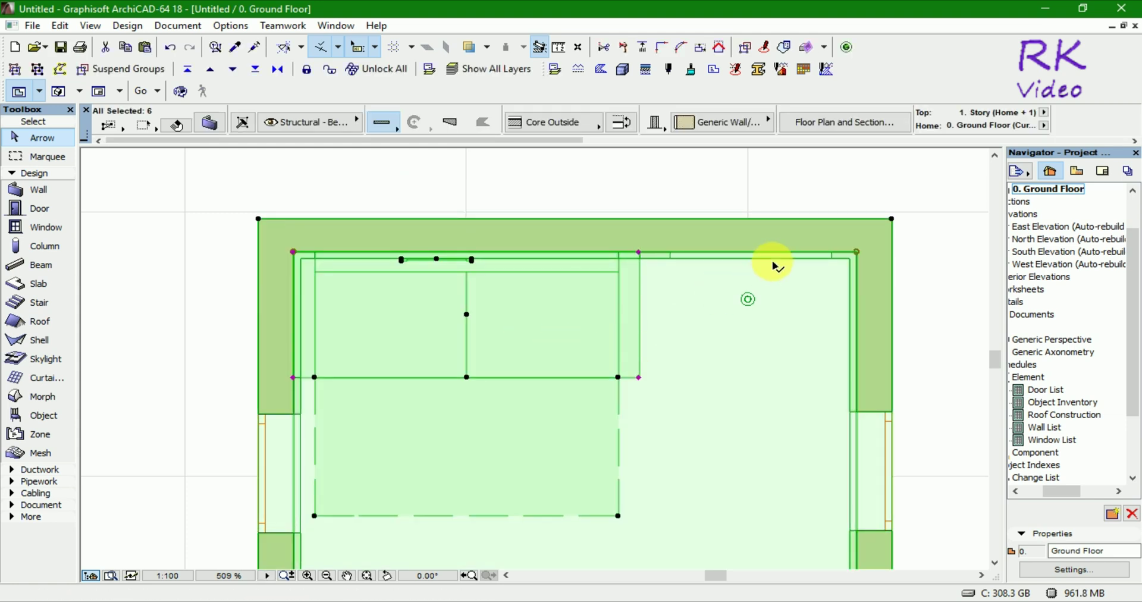
{"action": "key", "text": "F5"}
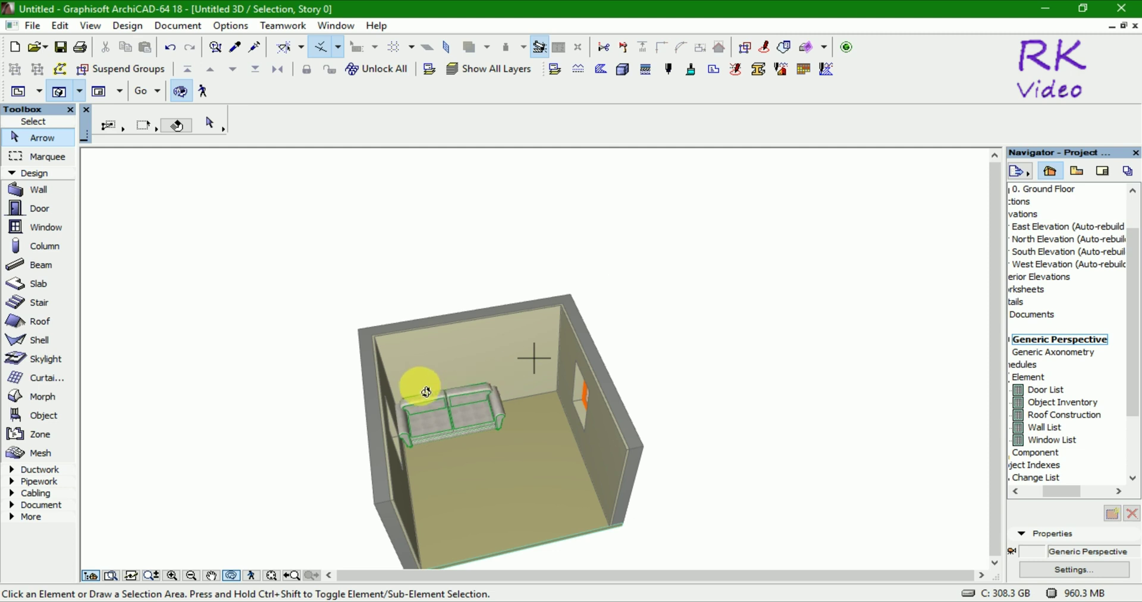
Step: Orbit and zoom the partial 3D view, select a wall, then return to the Ground Floor plan
{"action": "left_click_drag", "start_coordinate": [413, 380], "coordinate": [600, 403]}
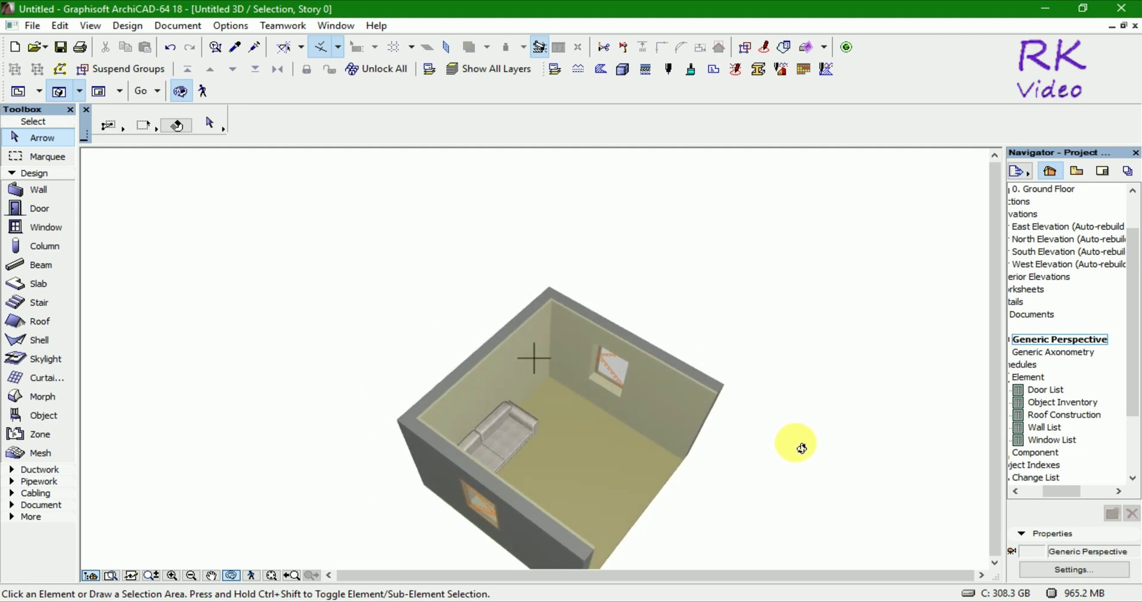
{"action": "key", "text": "Escape"}
{"action": "scroll", "coordinate": [463, 386], "scroll_direction": "up", "scroll_amount": 2}
{"action": "scroll", "coordinate": [466, 367], "scroll_direction": "up", "scroll_amount": 2}
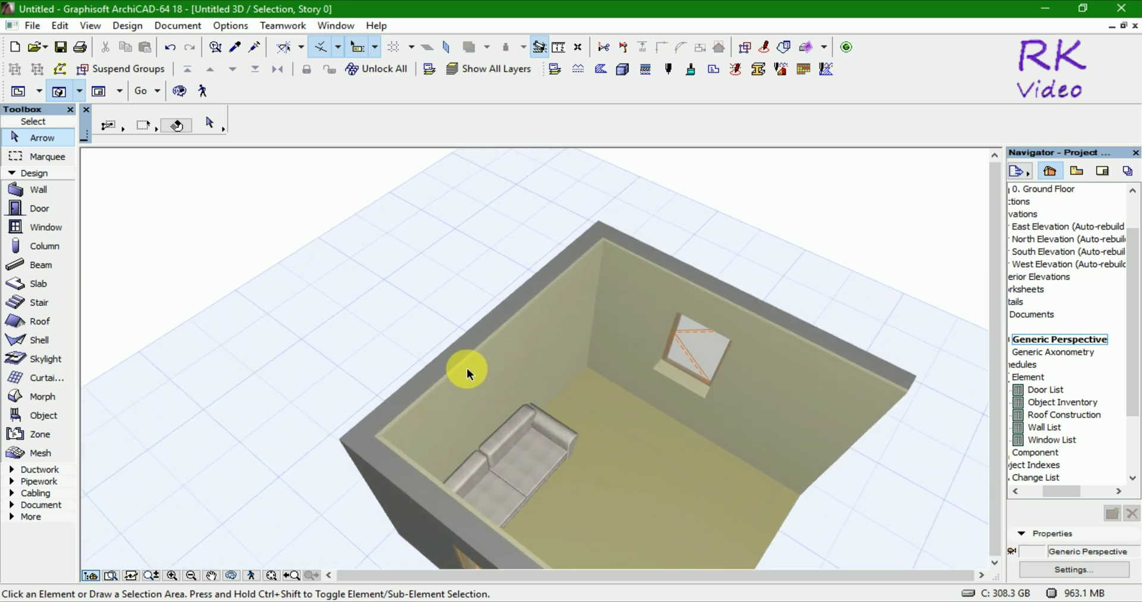
{"action": "scroll", "coordinate": [469, 359], "scroll_direction": "up", "scroll_amount": 1}
{"action": "left_click", "coordinate": [470, 356]}
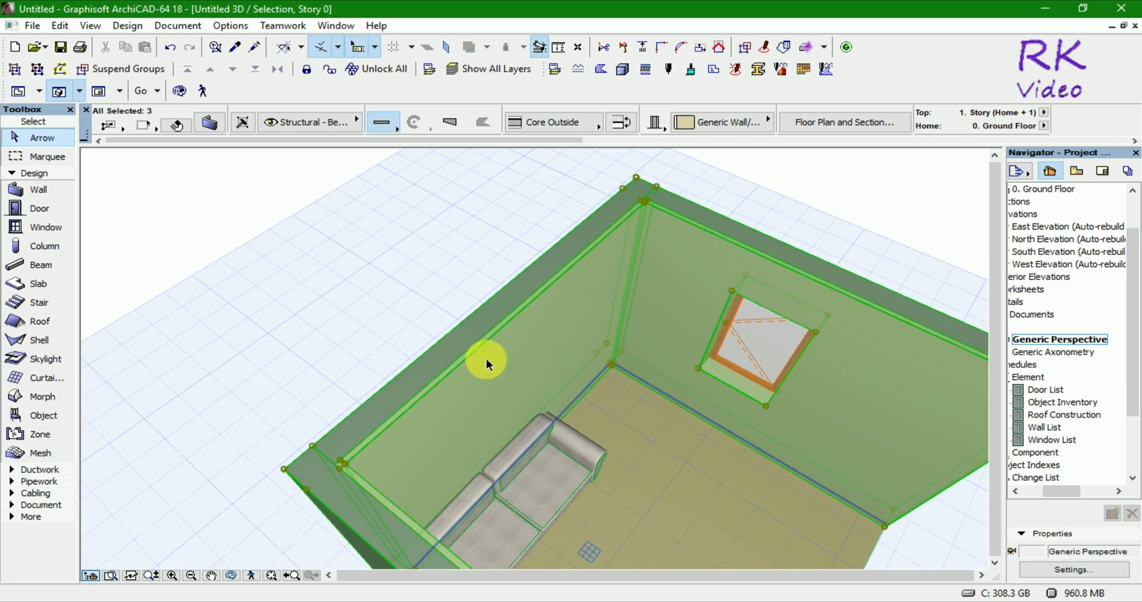
{"action": "key", "text": "F2"}
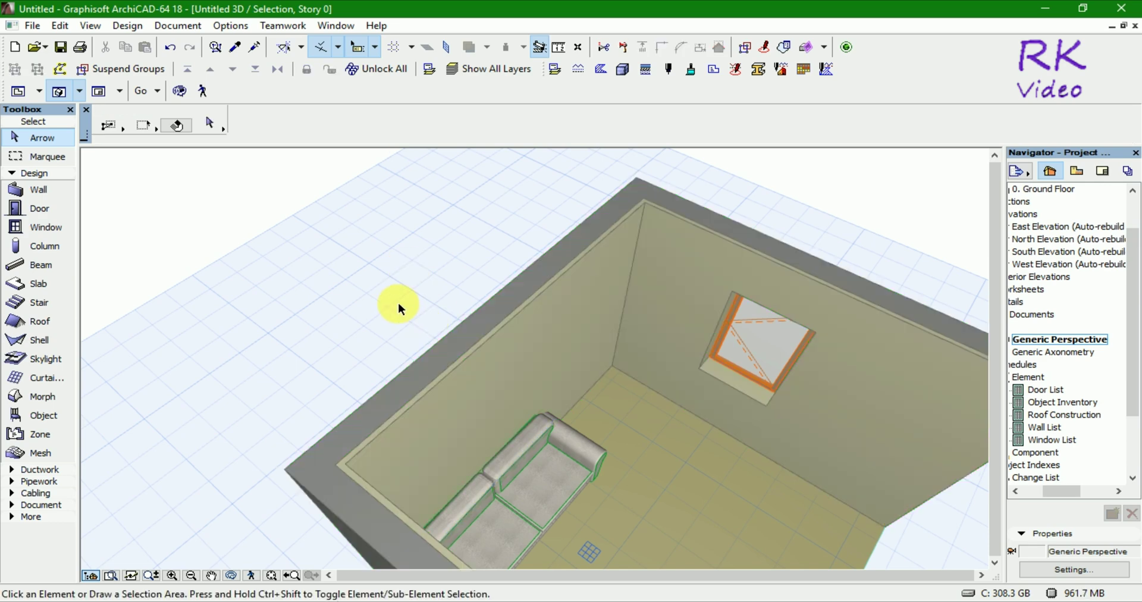
{"action": "left_click", "coordinate": [477, 196]}
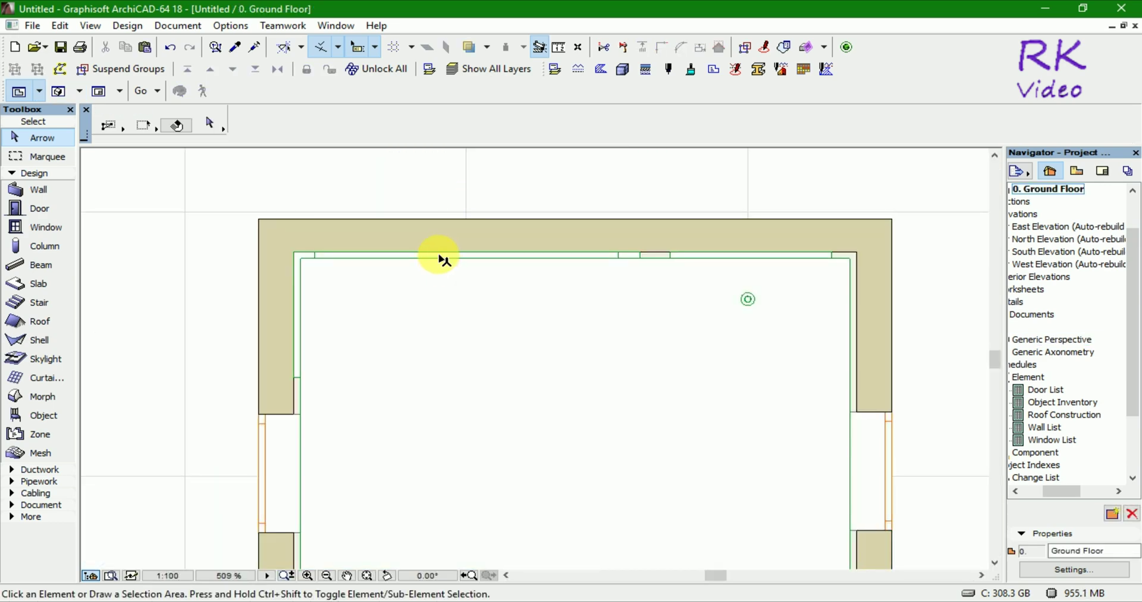
Step: Select and then clear the room's grouped walls on the plan
{"action": "key", "text": "ctrl+a"}
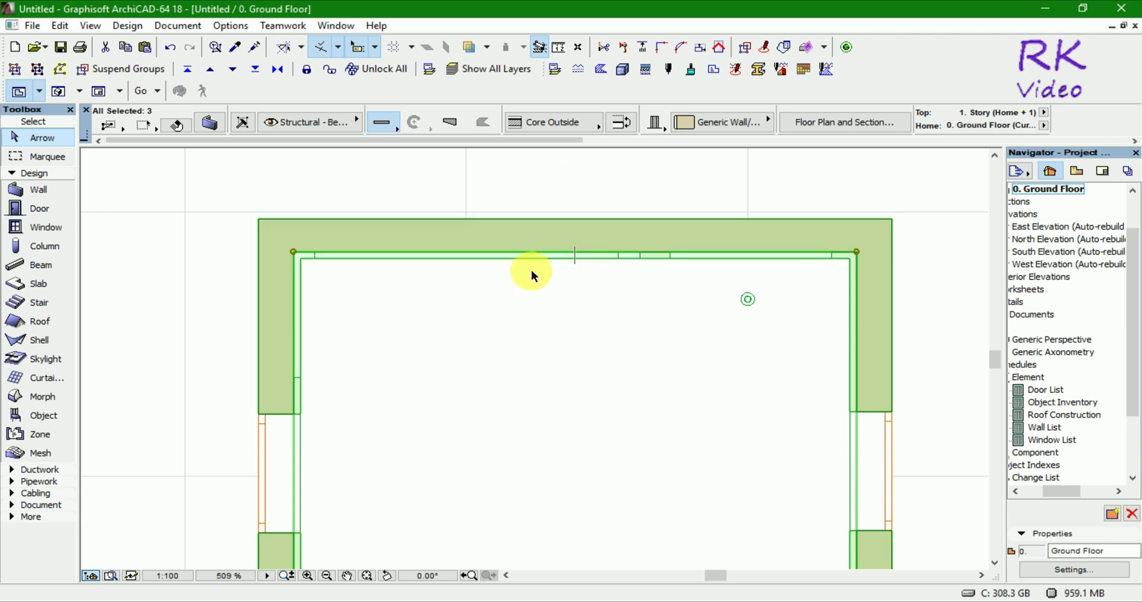
{"action": "left_click", "coordinate": [458, 206]}
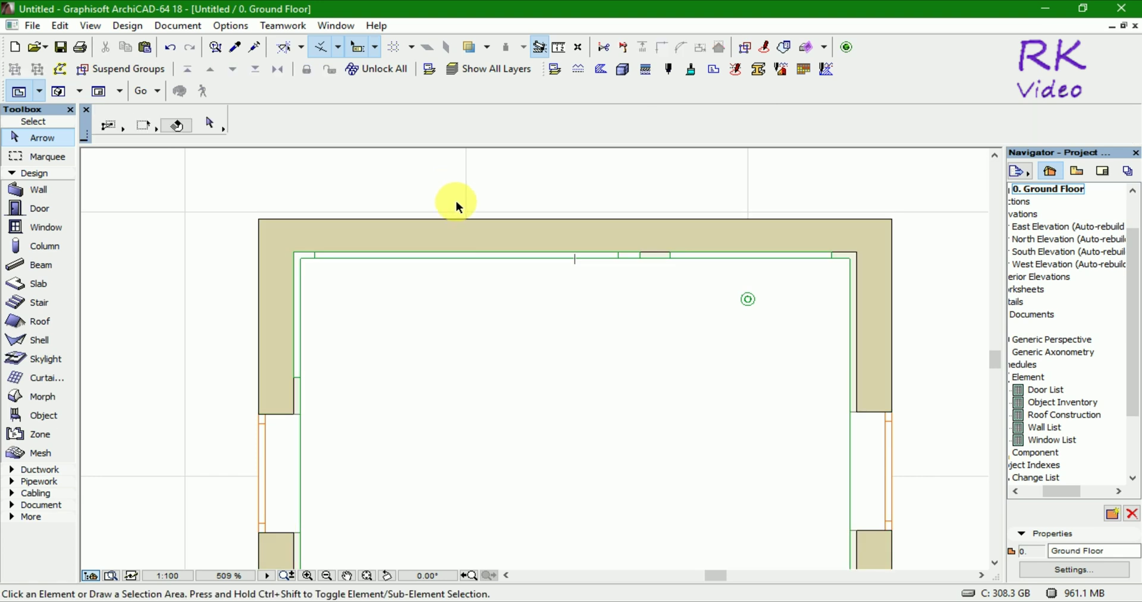
{"action": "left_click", "coordinate": [467, 263]}
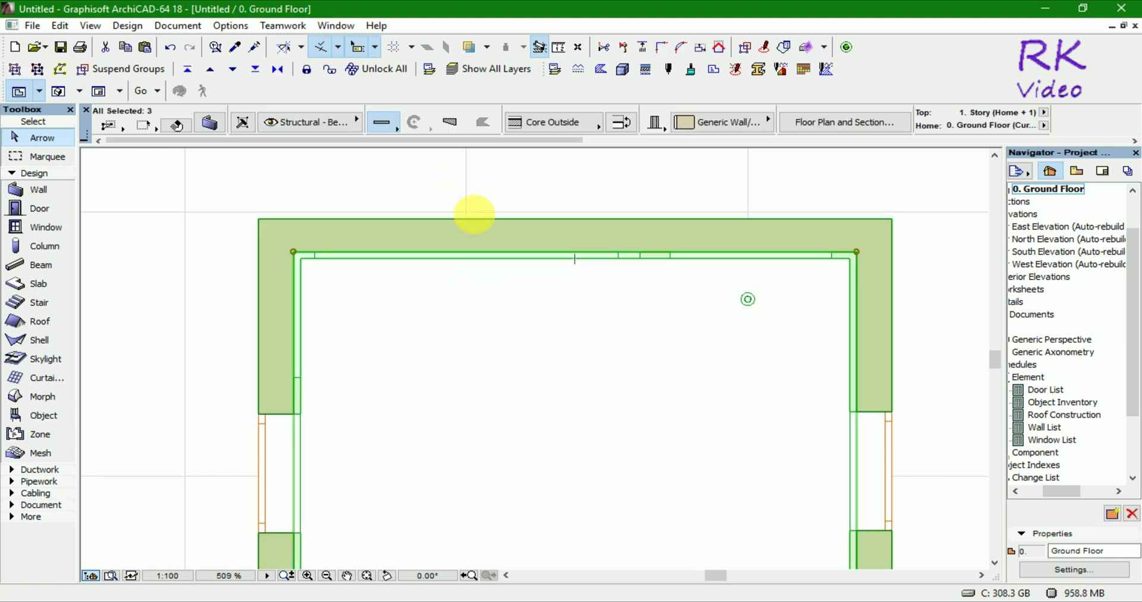
{"action": "left_click", "coordinate": [472, 215]}
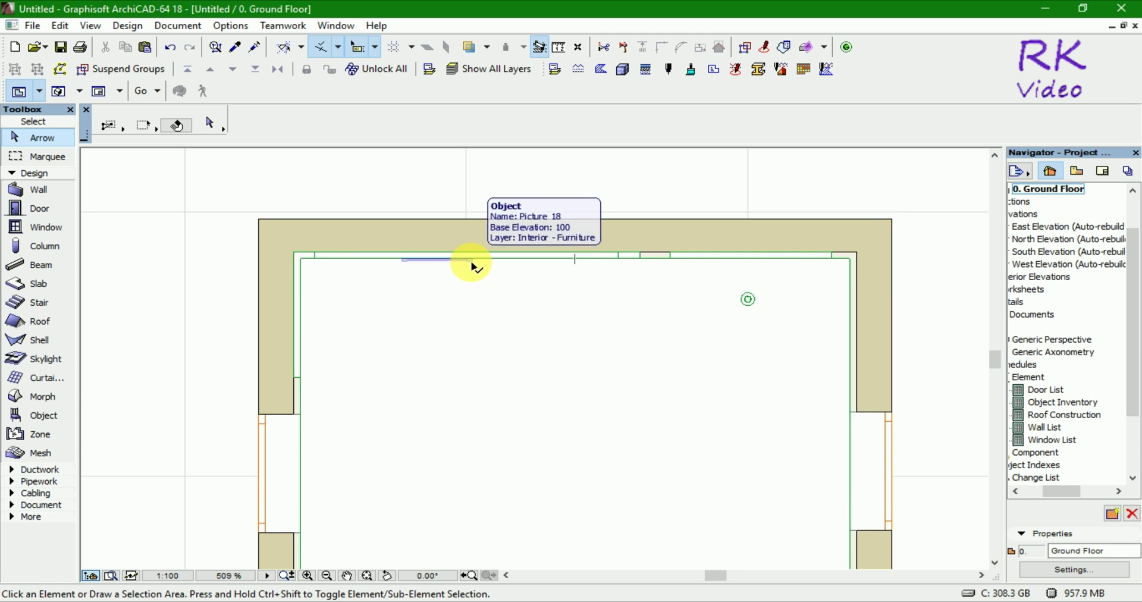
Step: Move Picture 18 20 units down off the top wall and show the whole model in 3D
{"action": "left_click", "coordinate": [472, 263]}
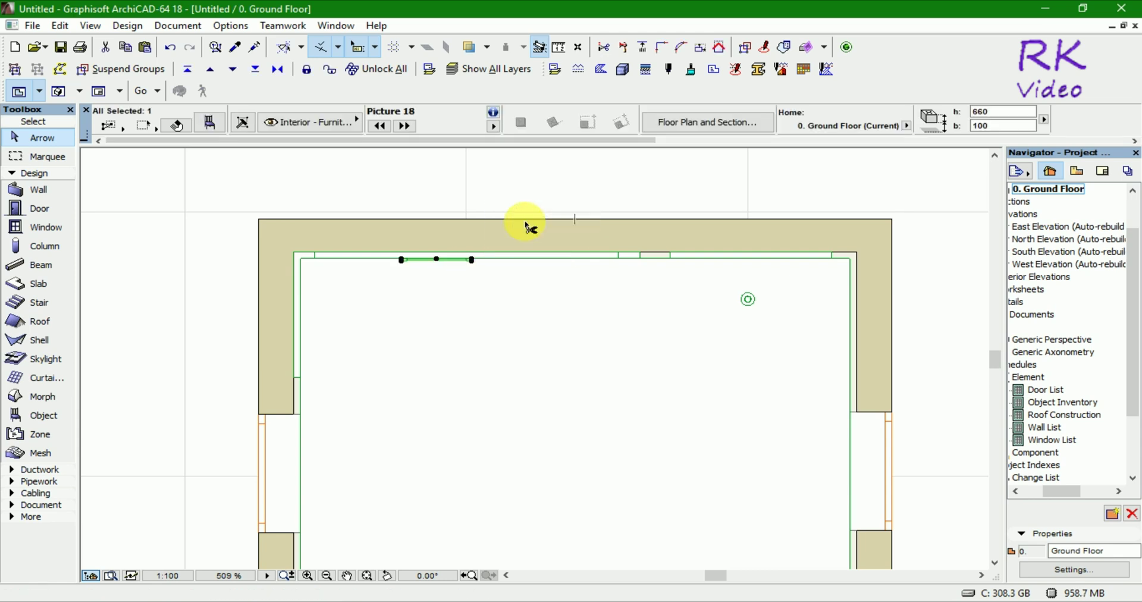
{"action": "key", "text": "ctrl+d"}
{"action": "scroll", "coordinate": [437, 275], "scroll_direction": "up", "scroll_amount": 3}
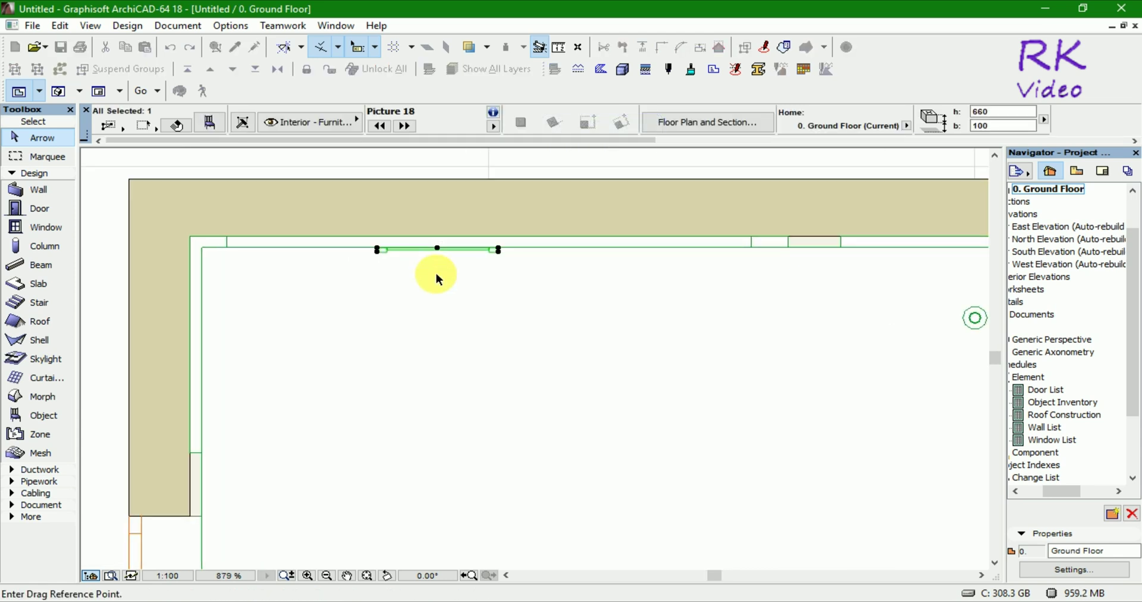
{"action": "scroll", "coordinate": [437, 260], "scroll_direction": "up", "scroll_amount": 4}
{"action": "left_click", "coordinate": [439, 240]}
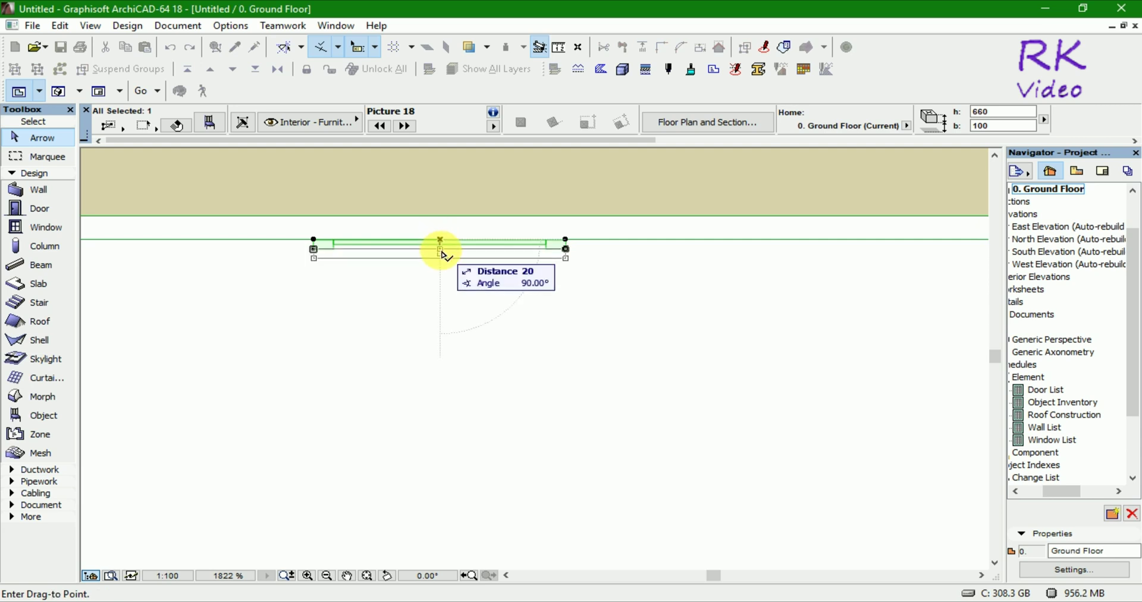
{"action": "left_click", "coordinate": [441, 250]}
{"action": "key", "text": "F5"}
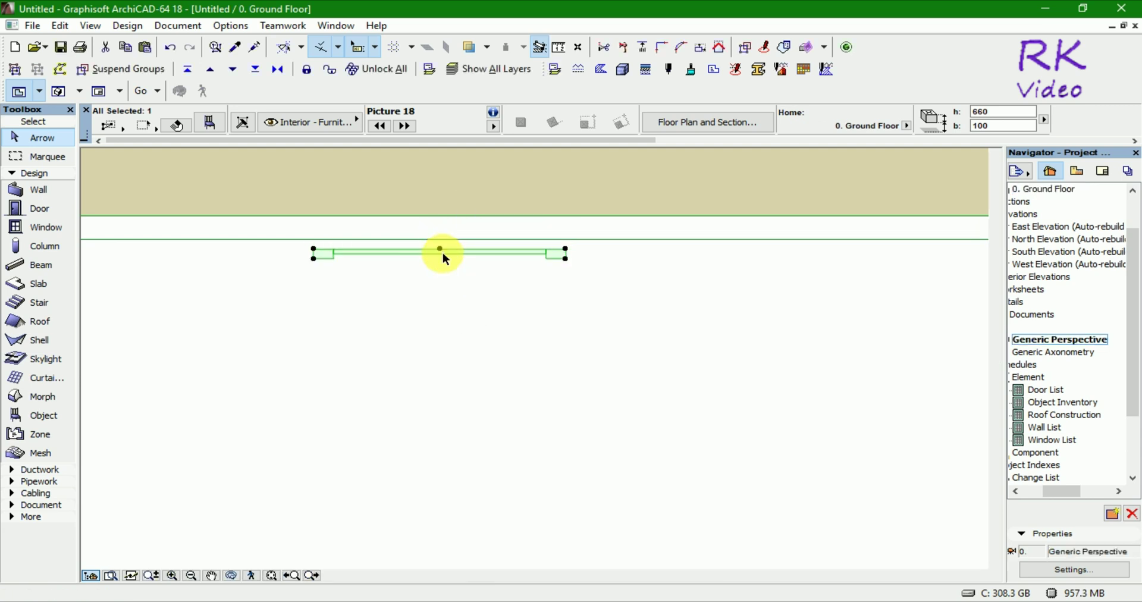
{"action": "key", "text": "ctrl+shift+F5"}
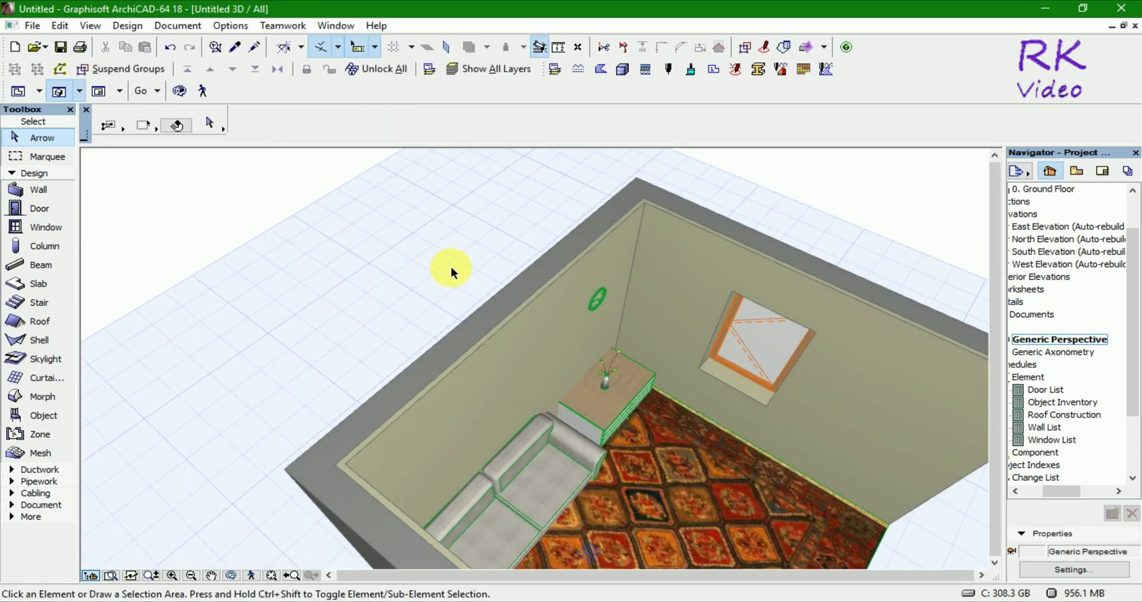
Step: Drag Picture 18 from its midpoint to outside the room beyond the top wall, then view 3D
{"action": "scroll", "coordinate": [451, 266], "scroll_direction": "down", "scroll_amount": 3}
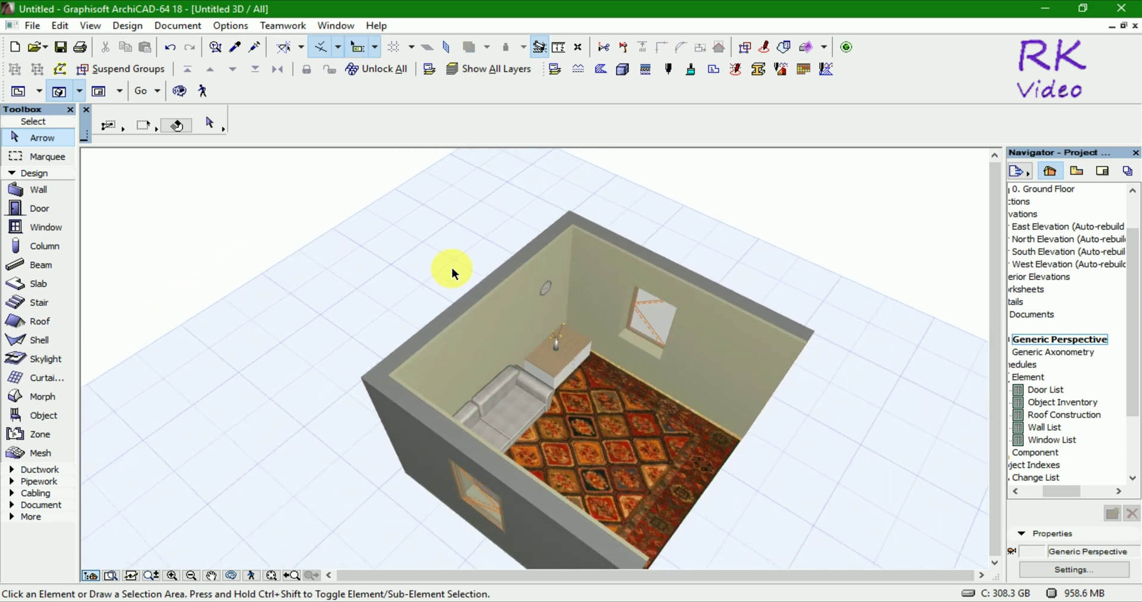
{"action": "key", "text": "F2"}
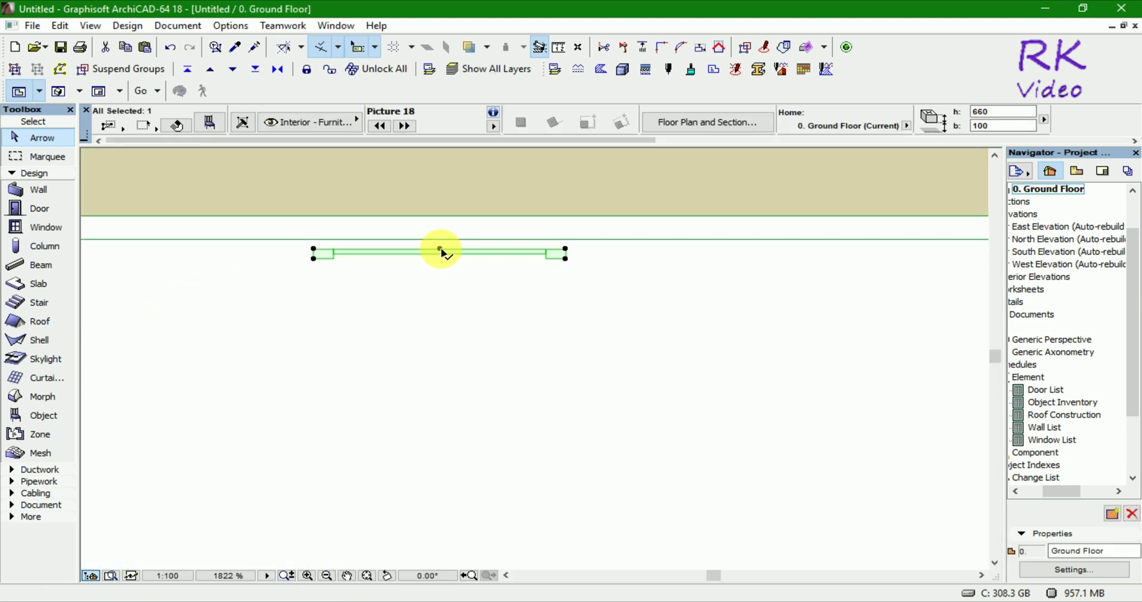
{"action": "left_click", "coordinate": [440, 249]}
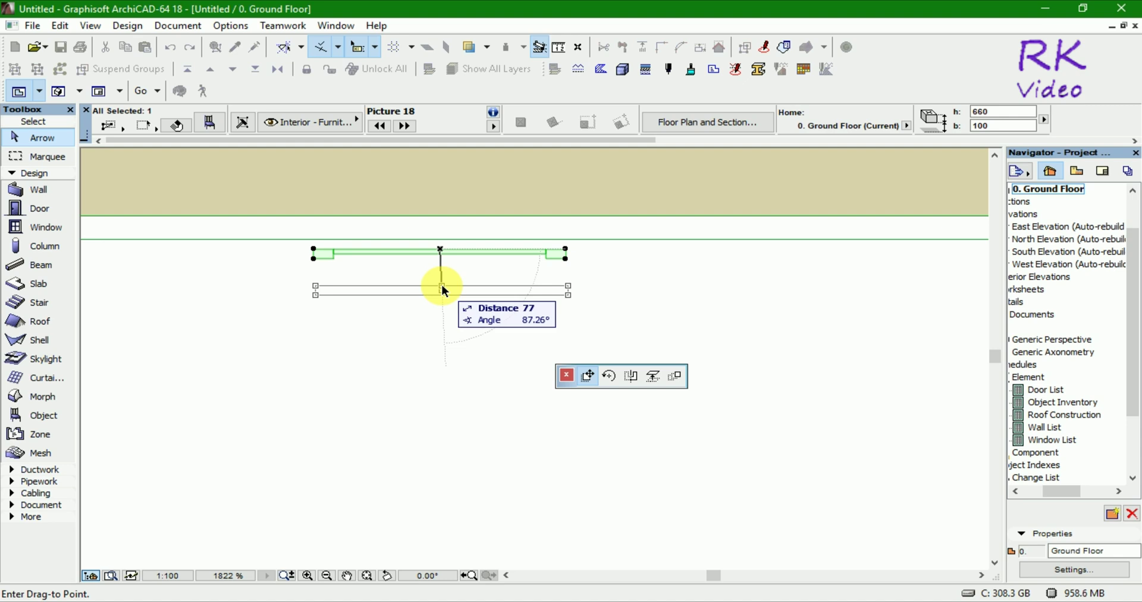
{"action": "scroll", "coordinate": [441, 283], "scroll_direction": "down", "scroll_amount": 2}
{"action": "scroll", "coordinate": [441, 283], "scroll_direction": "down", "scroll_amount": 1}
{"action": "scroll", "coordinate": [441, 283], "scroll_direction": "down", "scroll_amount": 2}
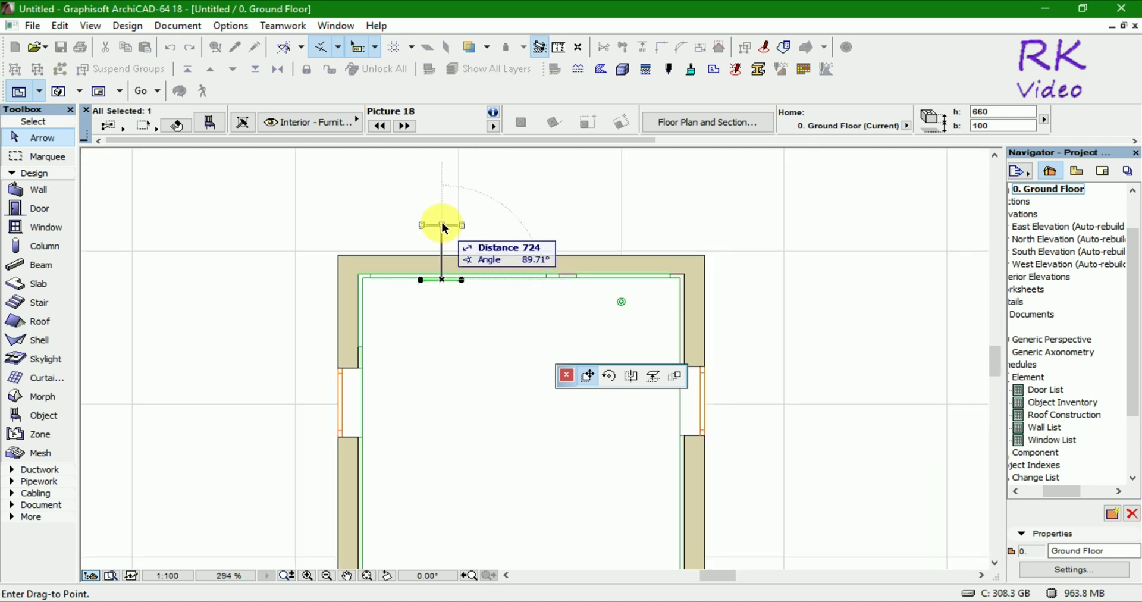
{"action": "left_click", "coordinate": [444, 216]}
{"action": "left_click", "coordinate": [588, 217]}
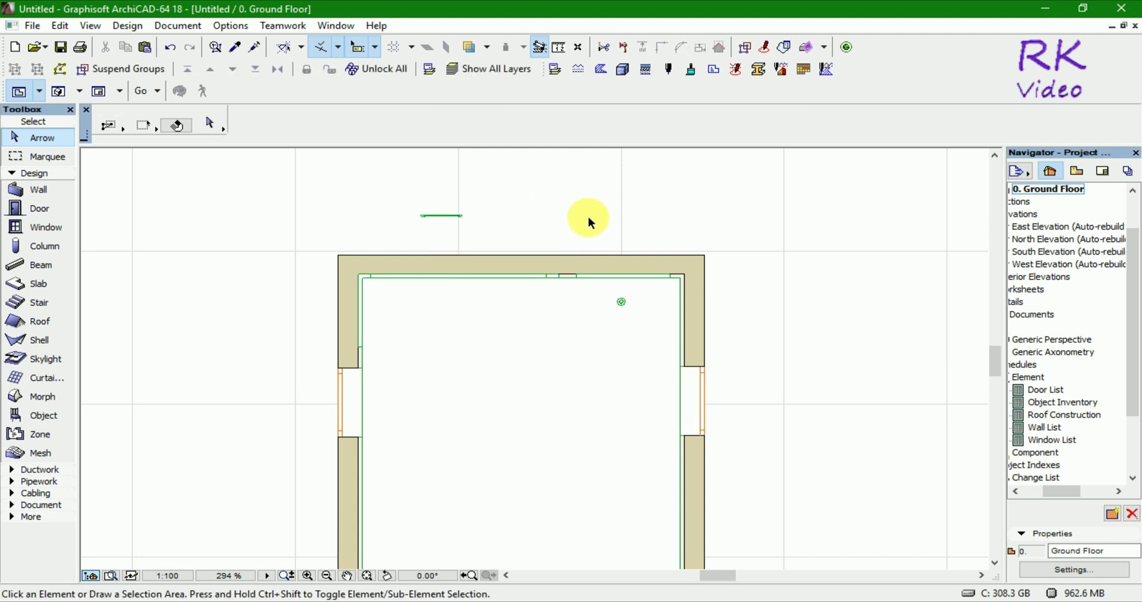
{"action": "key", "text": "F3"}
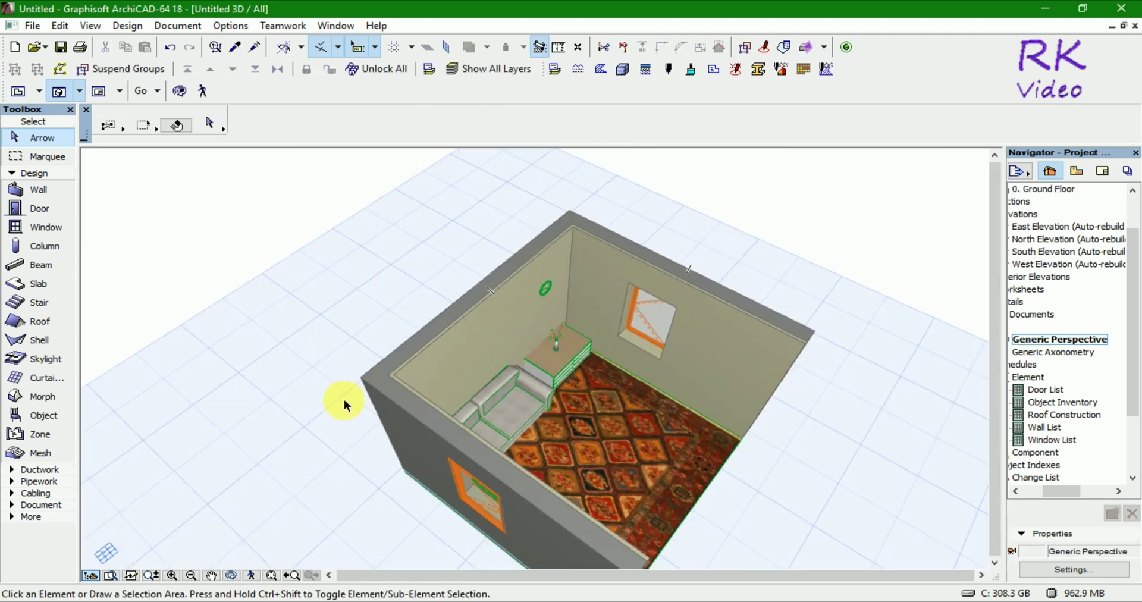
Step: Orbit to a side view, then select the stray Picture 18 and open its settings
{"action": "left_click_drag", "start_coordinate": [345, 405], "coordinate": [340, 420]}
{"action": "mouse_move", "coordinate": [351, 460]}
{"action": "middle_mouse_down", "text": "shift"}
{"action": "mouse_move", "coordinate": [426, 459]}
{"action": "mouse_move", "coordinate": [601, 396]}
{"action": "mouse_move", "coordinate": [528, 386]}
{"action": "middle_mouse_up", "text": "shift"}
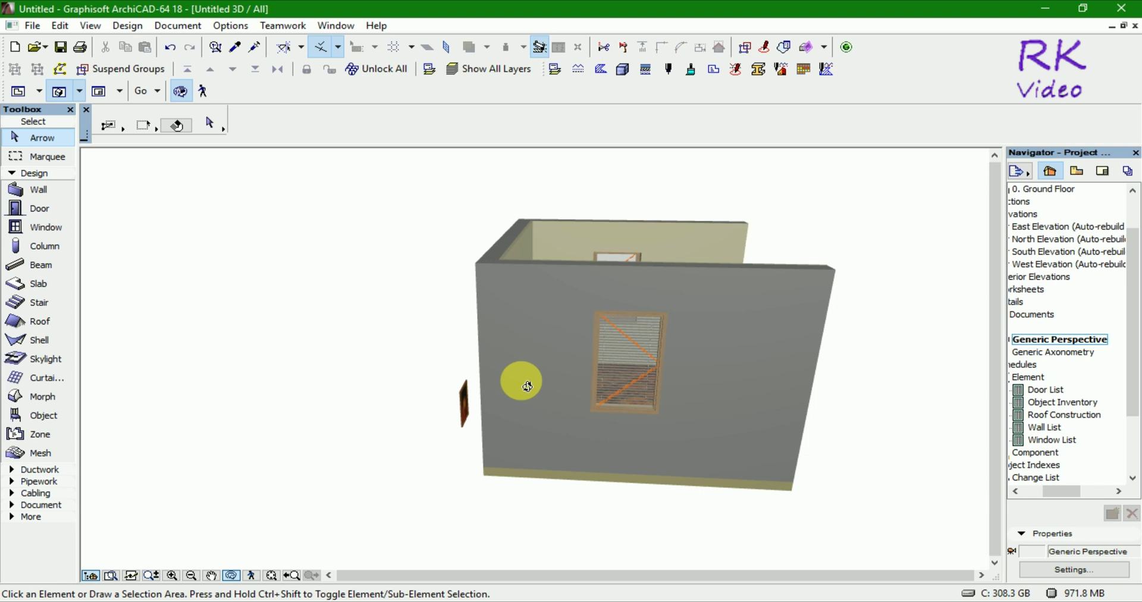
{"action": "left_click", "coordinate": [474, 439]}
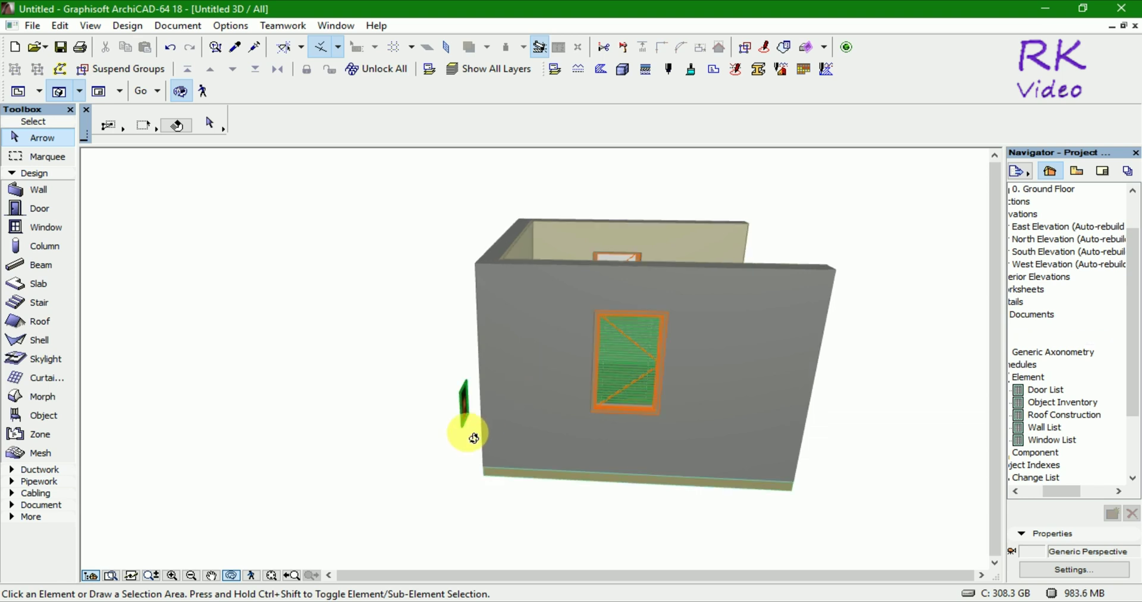
{"action": "left_click_drag", "start_coordinate": [465, 391], "coordinate": [441, 444]}
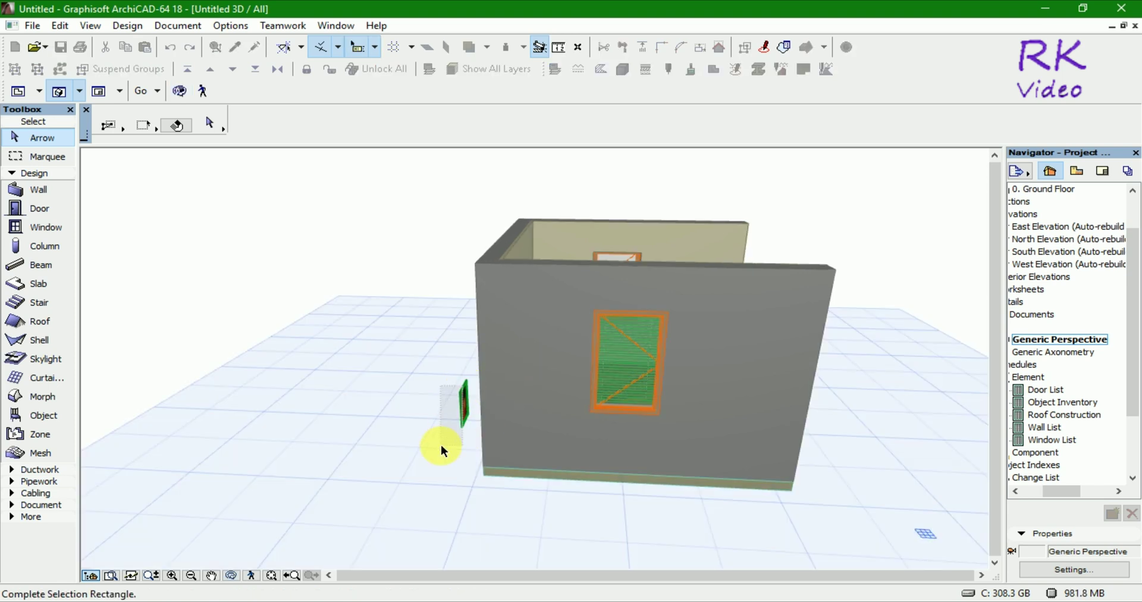
{"action": "left_click", "coordinate": [208, 123]}
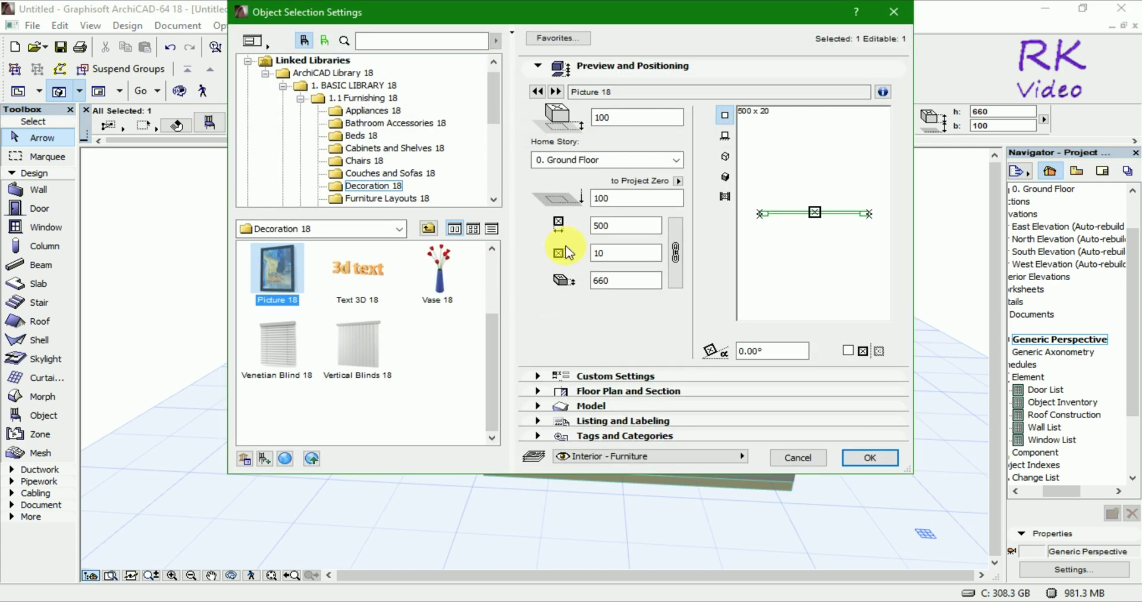
Step: Set Picture 18's elevation to 2500, then reopen its settings and start retyping the elevation
{"action": "double_click", "coordinate": [597, 116]}
{"action": "type", "text": "2500"}
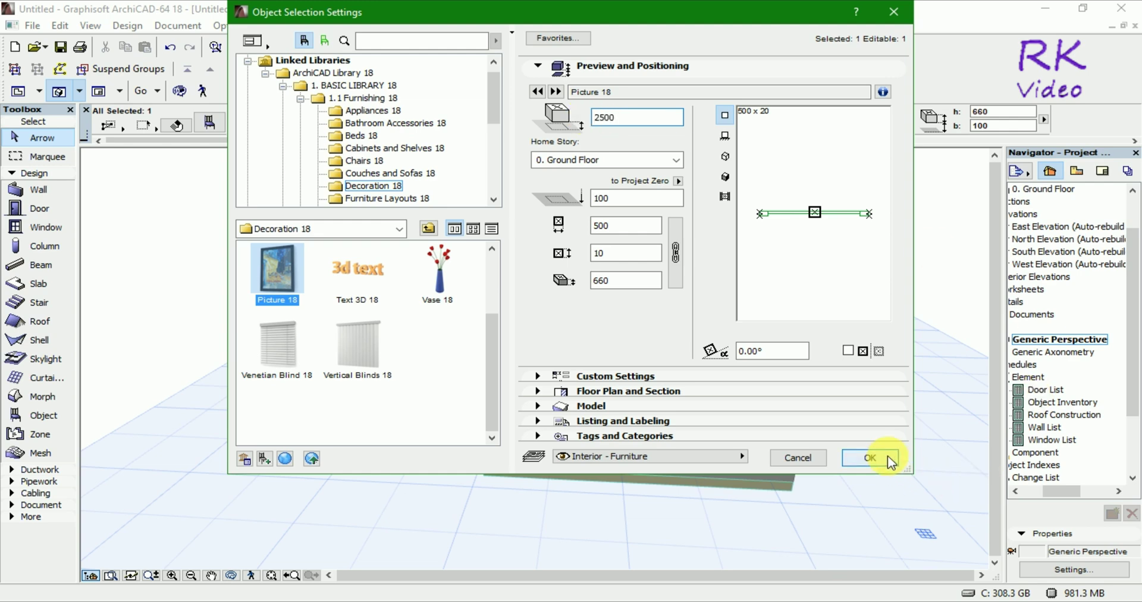
{"action": "left_click", "coordinate": [869, 458]}
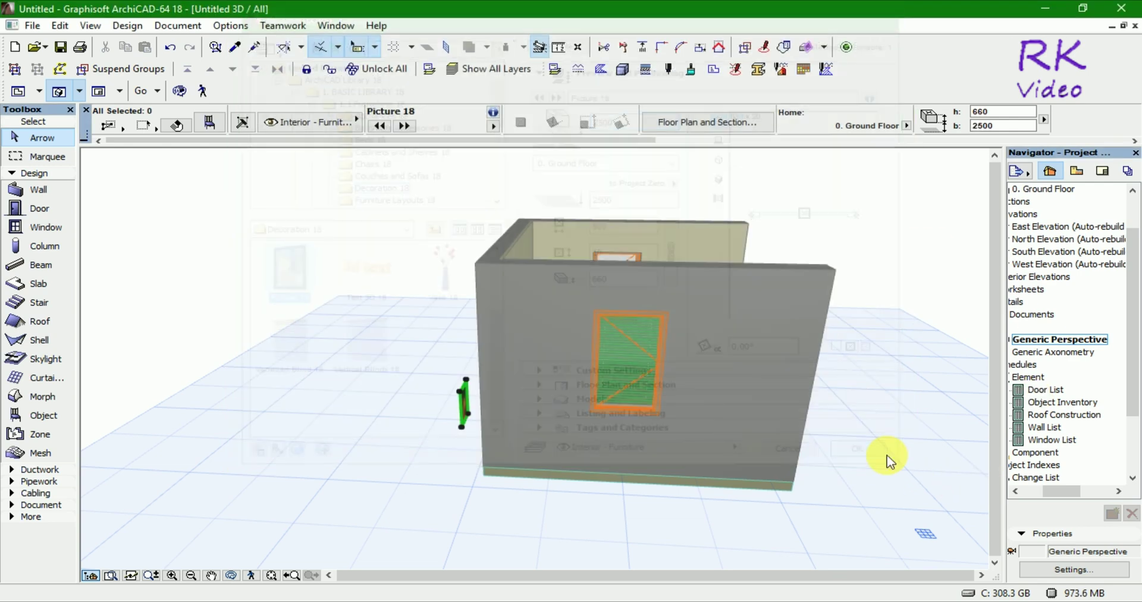
{"action": "left_click", "coordinate": [207, 124]}
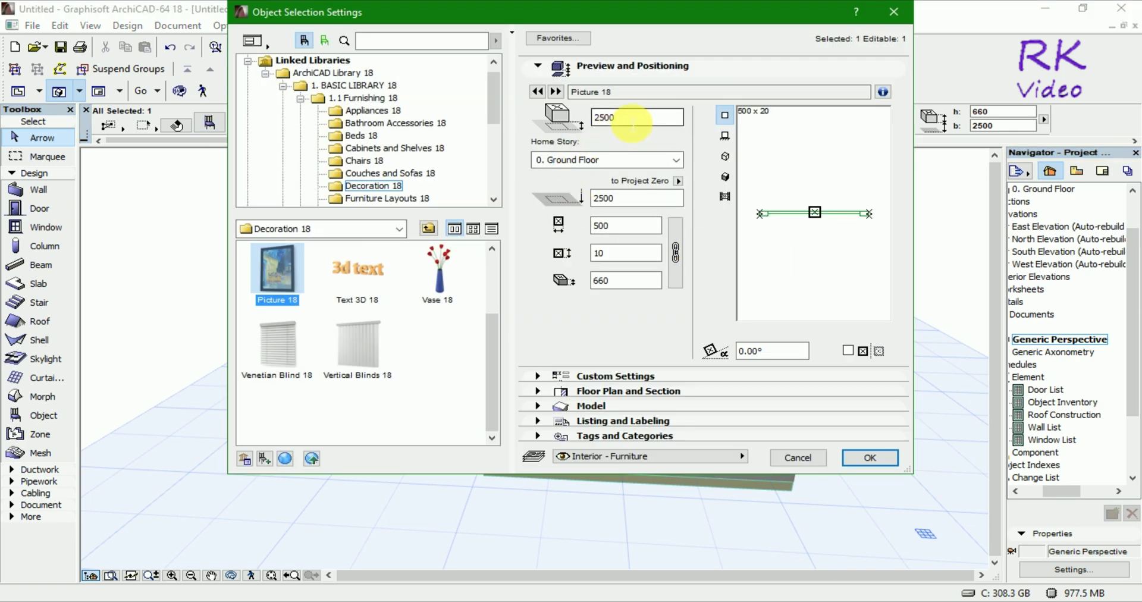
{"action": "type", "text": "1"}
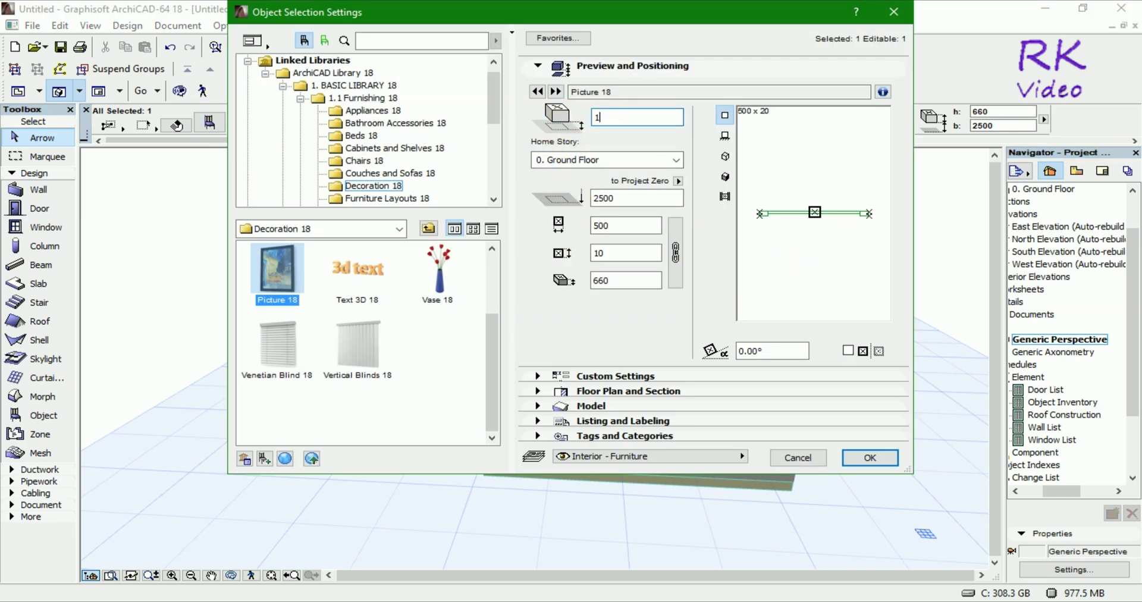
Step: Apply the picture's new height and return to the Ground Floor plan
{"action": "left_click", "coordinate": [886, 465]}
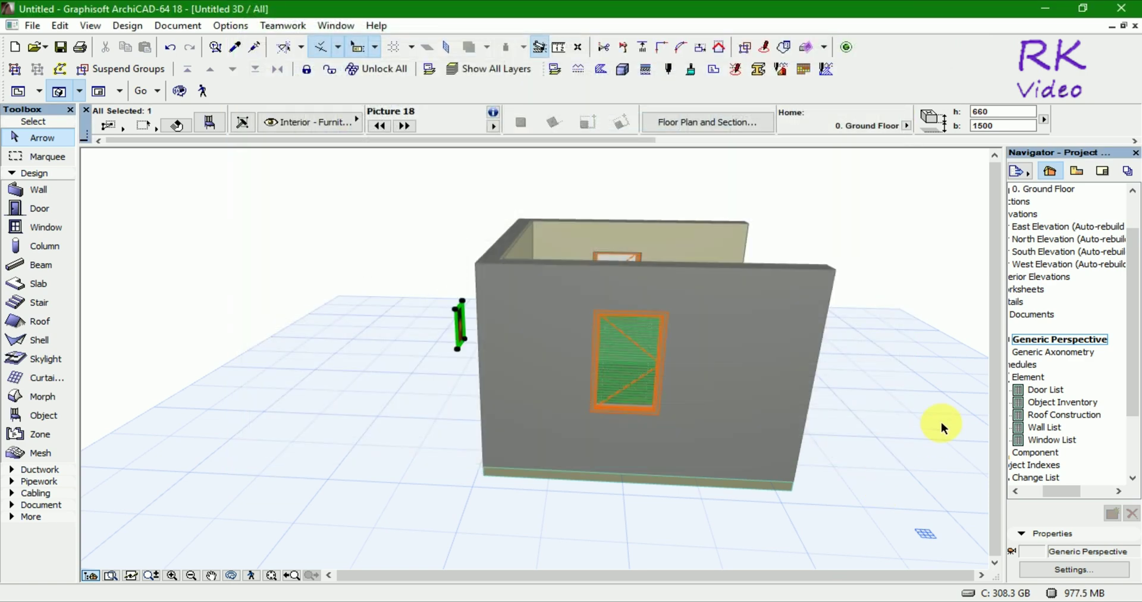
{"action": "key", "text": "F2"}
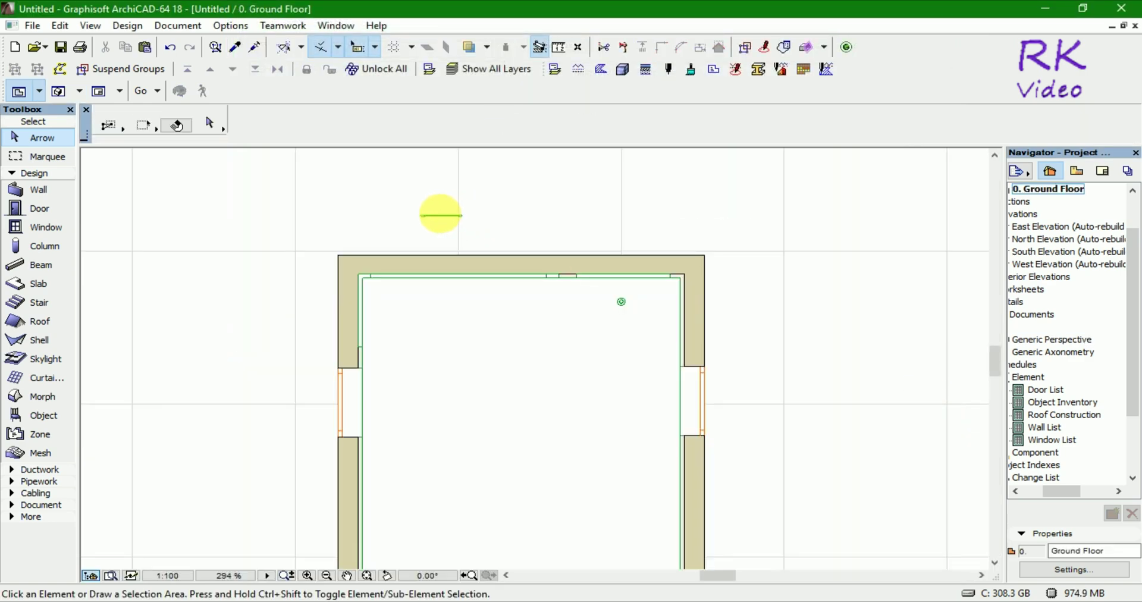
{"action": "scroll", "coordinate": [433, 210], "scroll_direction": "up", "scroll_amount": 4}
Step: Drag Picture 18 back inside the room, a short way off the top wall
{"action": "left_click", "coordinate": [447, 224]}
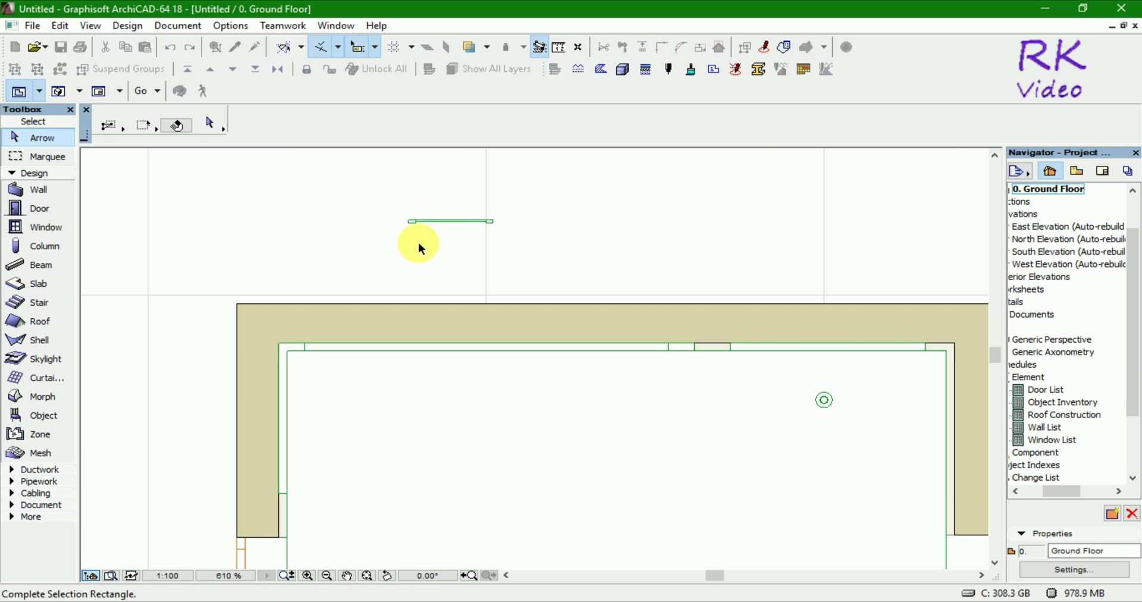
{"action": "left_click", "coordinate": [428, 235]}
{"action": "left_click", "coordinate": [503, 194]}
{"action": "left_click", "coordinate": [363, 254]}
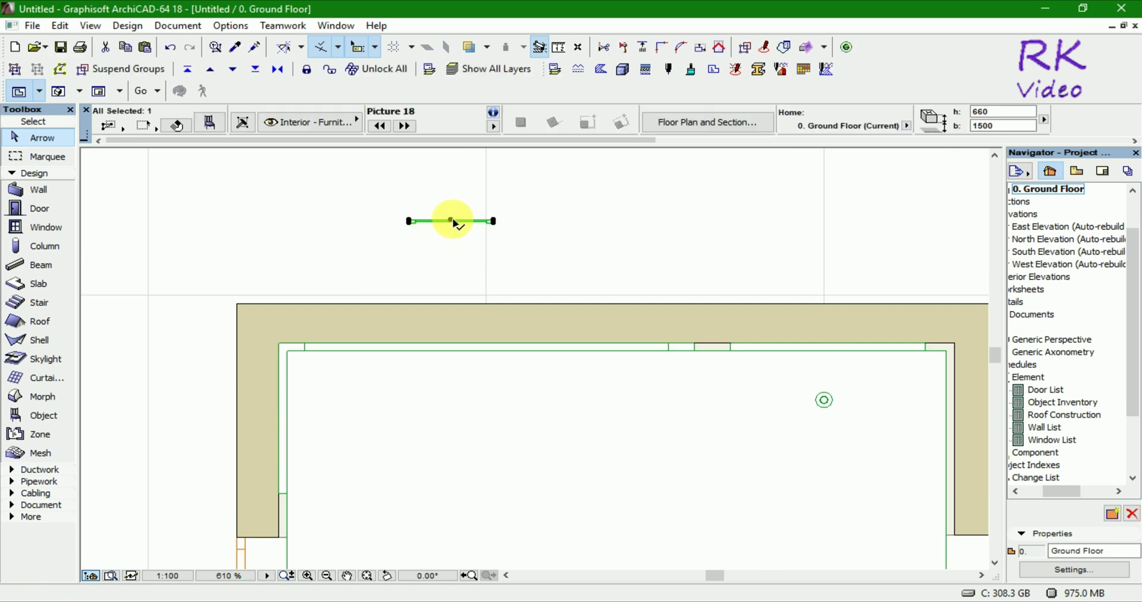
{"action": "left_click", "coordinate": [450, 220]}
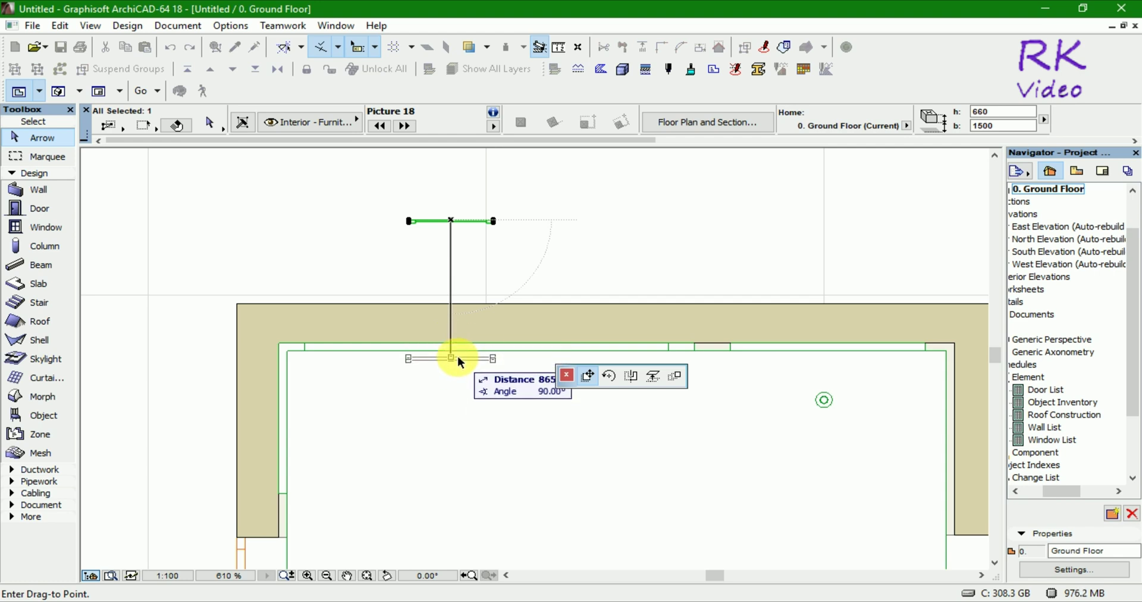
{"action": "scroll", "coordinate": [451, 353], "scroll_direction": "up", "scroll_amount": 5}
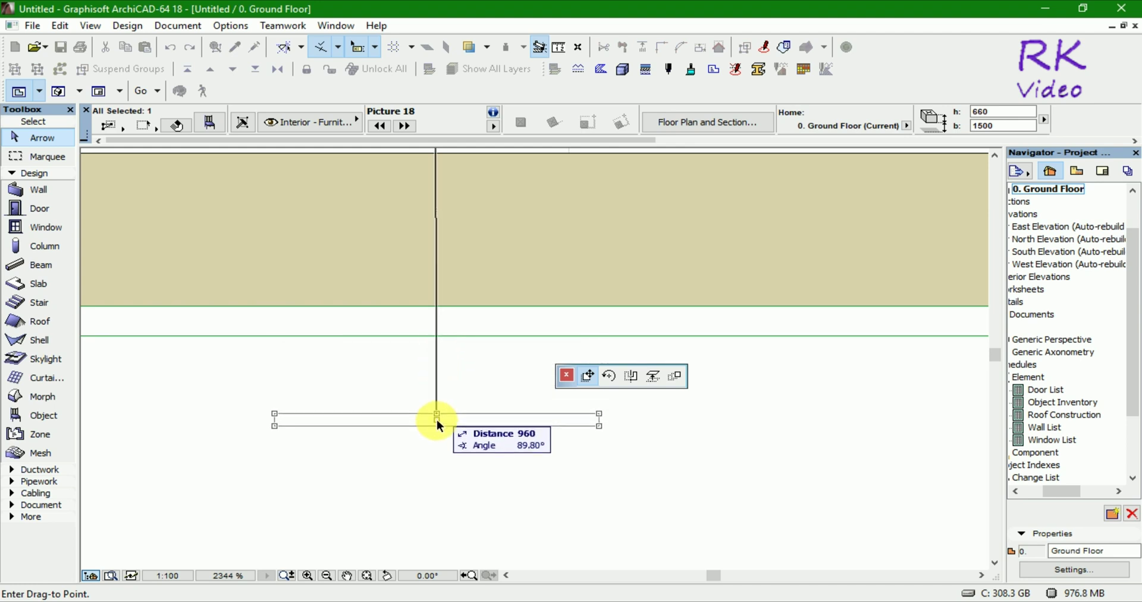
{"action": "scroll", "coordinate": [438, 479], "scroll_direction": "down", "scroll_amount": 5}
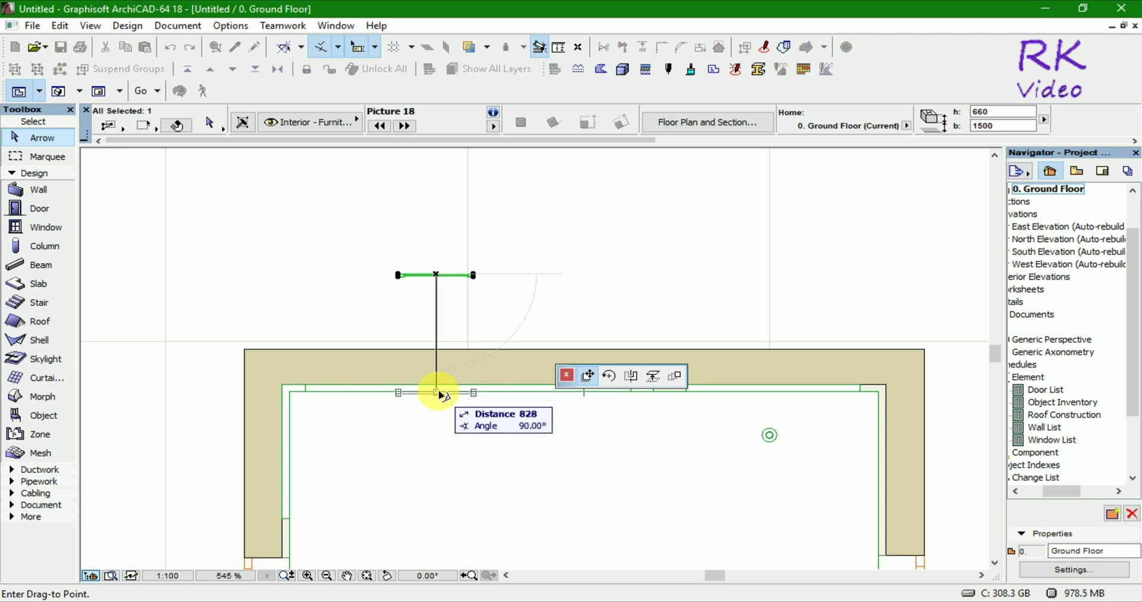
{"action": "left_click", "coordinate": [436, 451]}
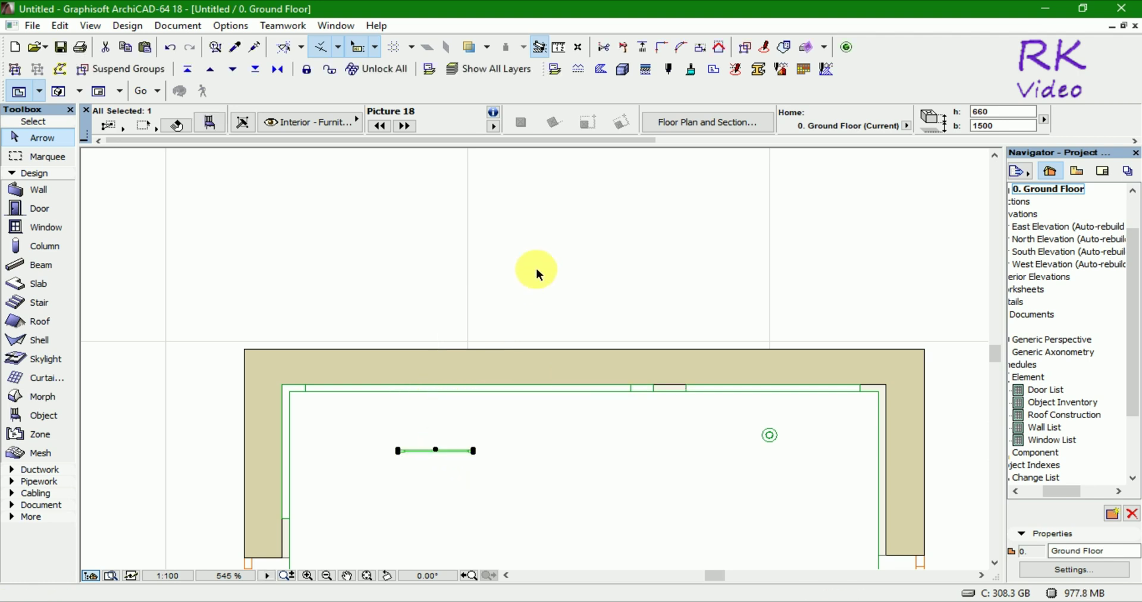
Step: Orbit the 3D room to a high view over the far corner, then check the plan
{"action": "key", "text": "F3"}
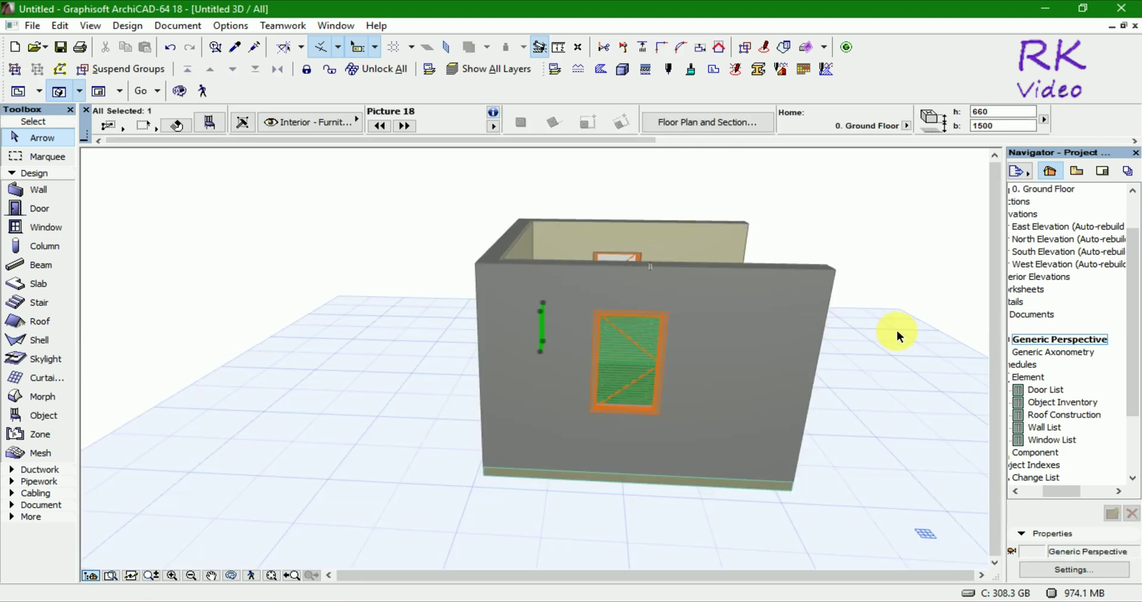
{"action": "middle_click_drag", "start_coordinate": [897, 330], "coordinate": [364, 339], "text": "shift"}
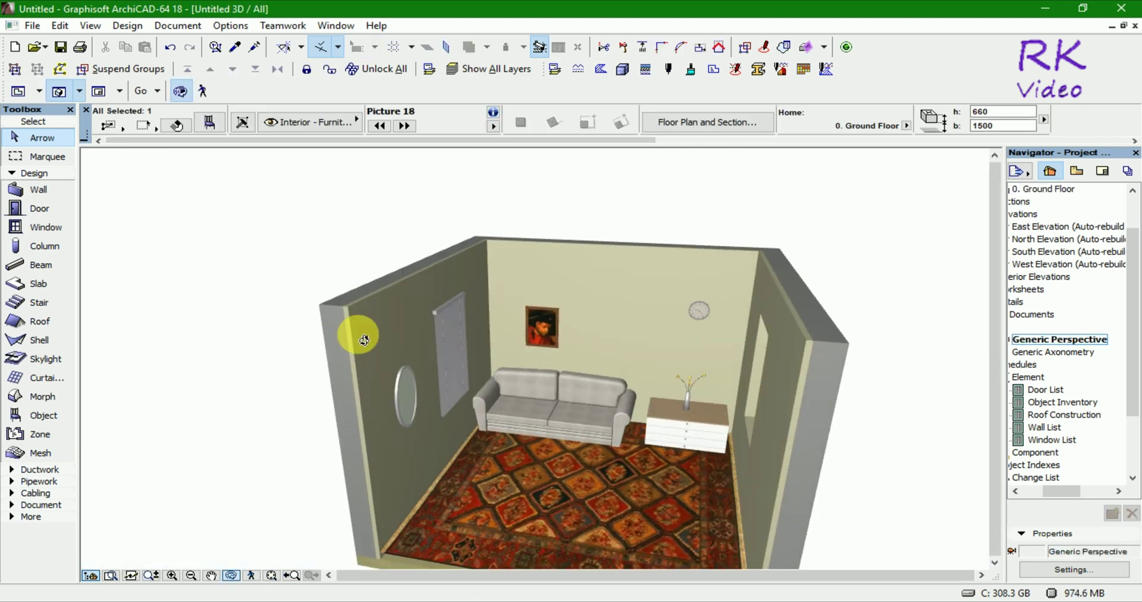
{"action": "mouse_move", "coordinate": [829, 311]}
{"action": "middle_mouse_down", "text": "shift"}
{"action": "mouse_move", "coordinate": [619, 339]}
{"action": "mouse_move", "coordinate": [489, 332]}
{"action": "mouse_move", "coordinate": [522, 356]}
{"action": "middle_mouse_up", "text": "shift"}
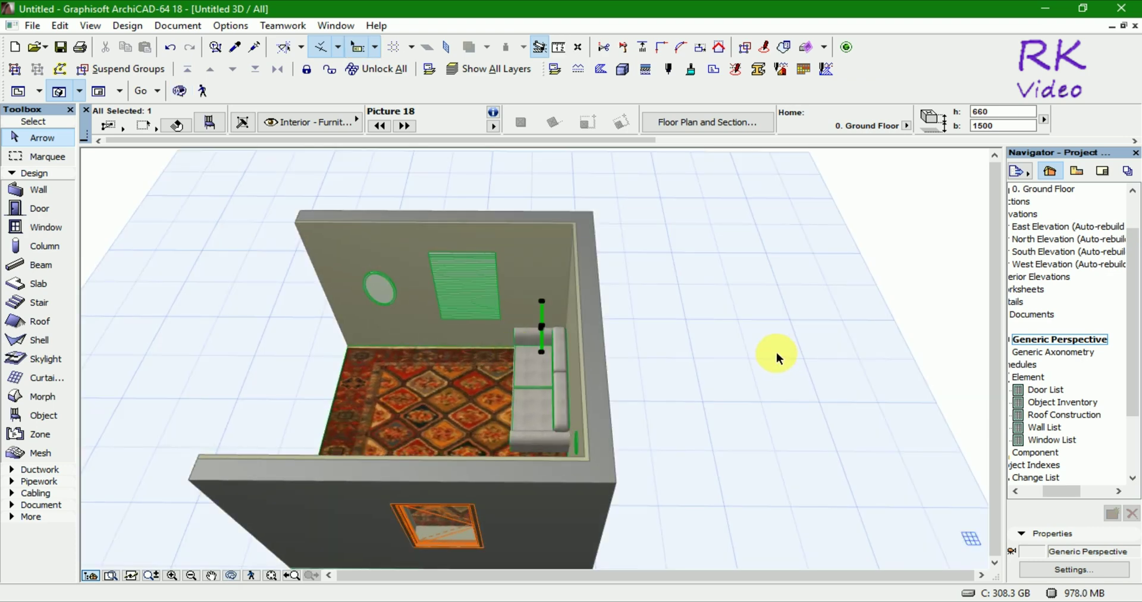
{"action": "key", "text": "F2"}
{"action": "scroll", "coordinate": [457, 248], "scroll_direction": "down", "scroll_amount": 3}
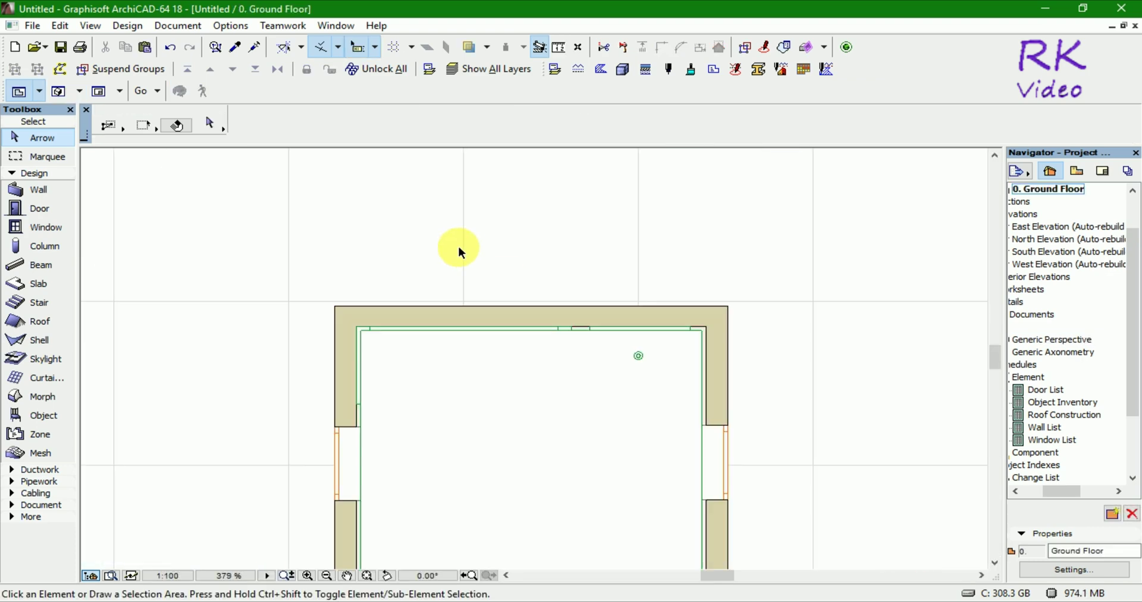
{"action": "scroll", "coordinate": [461, 237], "scroll_direction": "down", "scroll_amount": 1}
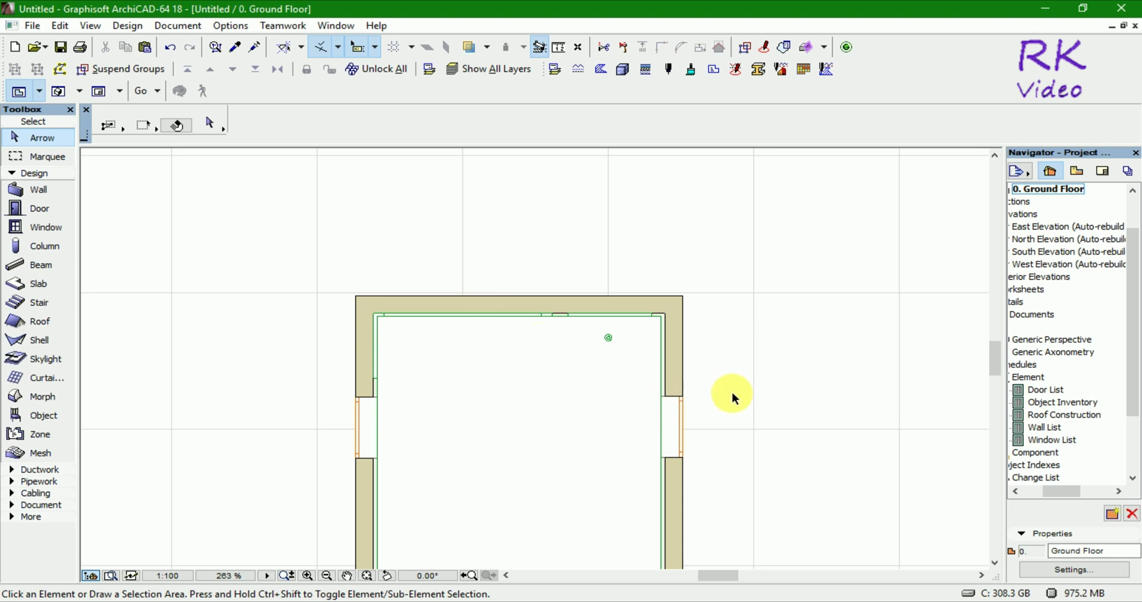
Step: Back in 3D, orbit around the sofa and zoom in on the picture
{"action": "key", "text": "F3"}
{"action": "scroll", "coordinate": [541, 294], "scroll_direction": "up", "scroll_amount": 3}
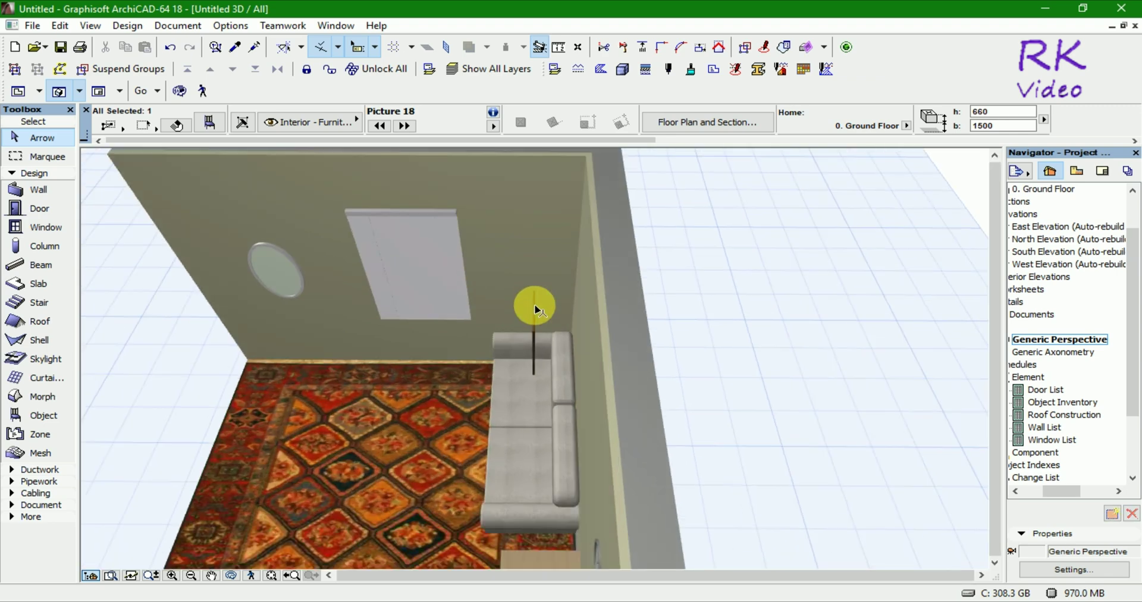
{"action": "scroll", "coordinate": [534, 308], "scroll_direction": "up", "scroll_amount": 2}
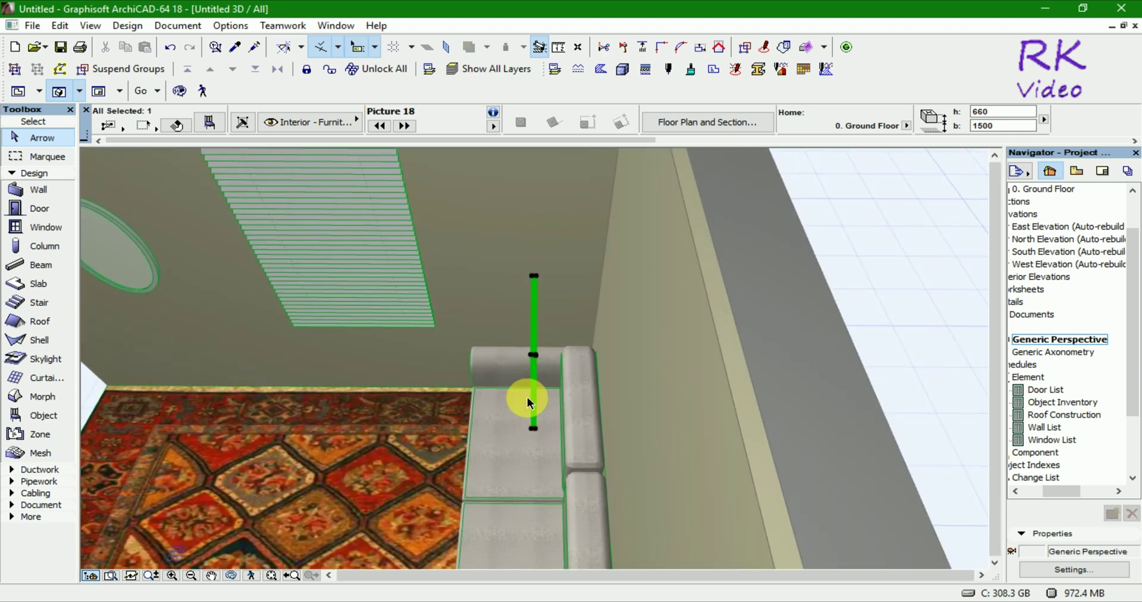
{"action": "middle_click_drag", "start_coordinate": [510, 410], "coordinate": [654, 408], "text": "shift"}
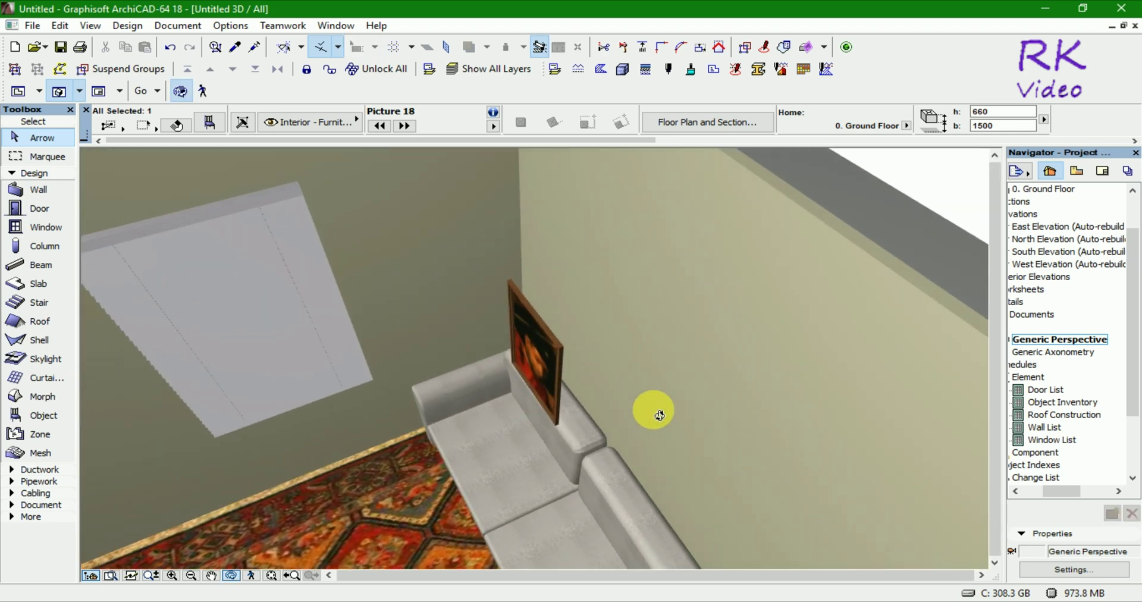
{"action": "scroll", "coordinate": [561, 304], "scroll_direction": "up", "scroll_amount": 2}
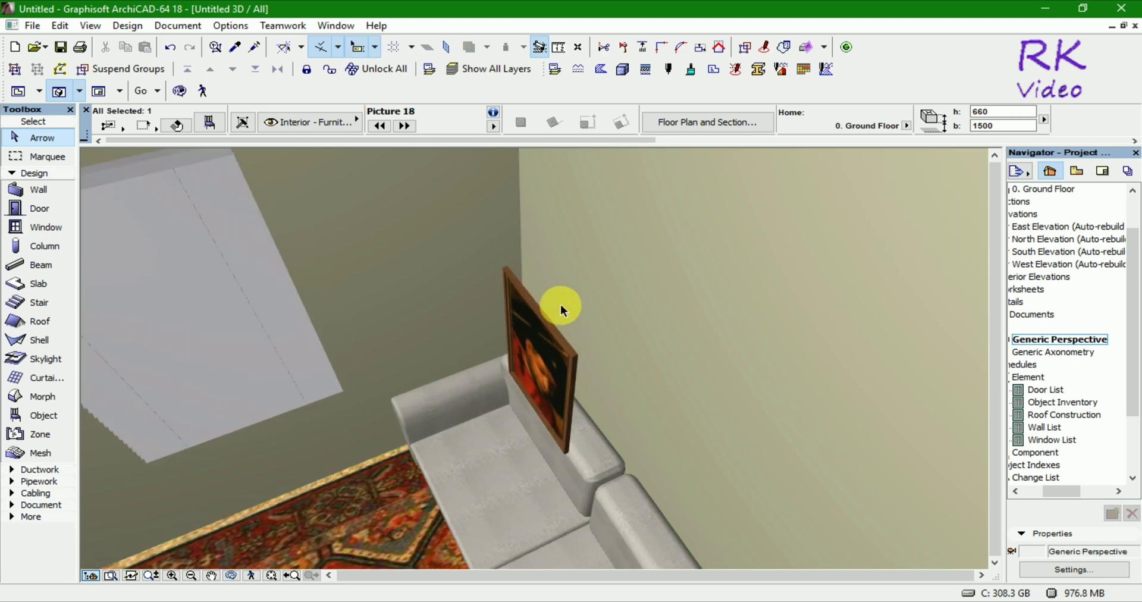
{"action": "scroll", "coordinate": [560, 304], "scroll_direction": "up", "scroll_amount": 3}
{"action": "scroll", "coordinate": [521, 316], "scroll_direction": "down", "scroll_amount": 2}
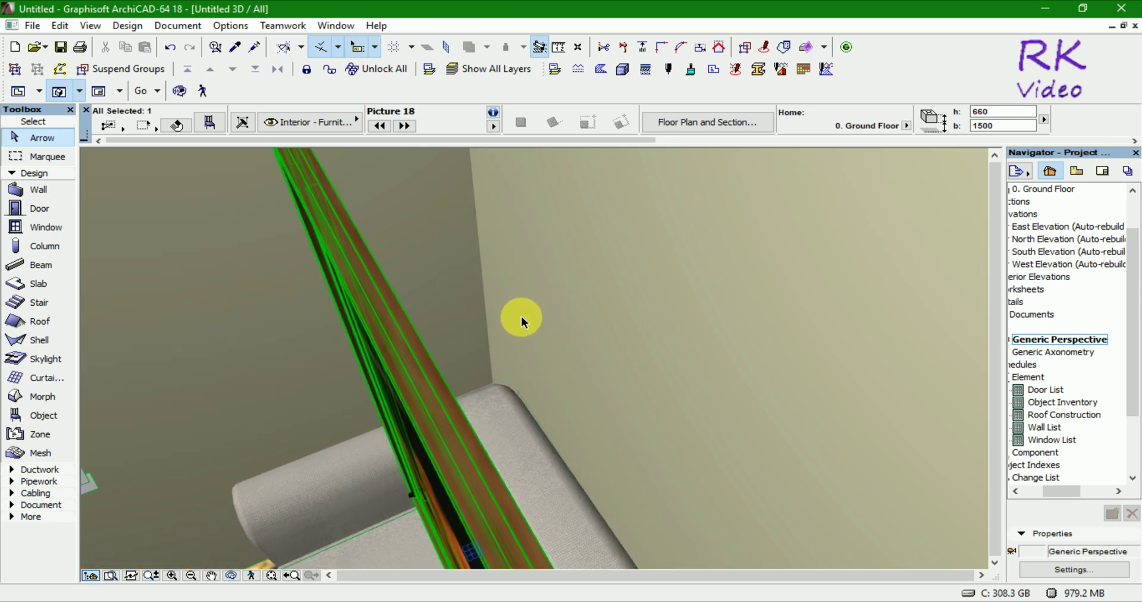
Step: Start dragging the picture in 3D, then cancel the move
{"action": "key", "text": "ctrl+d"}
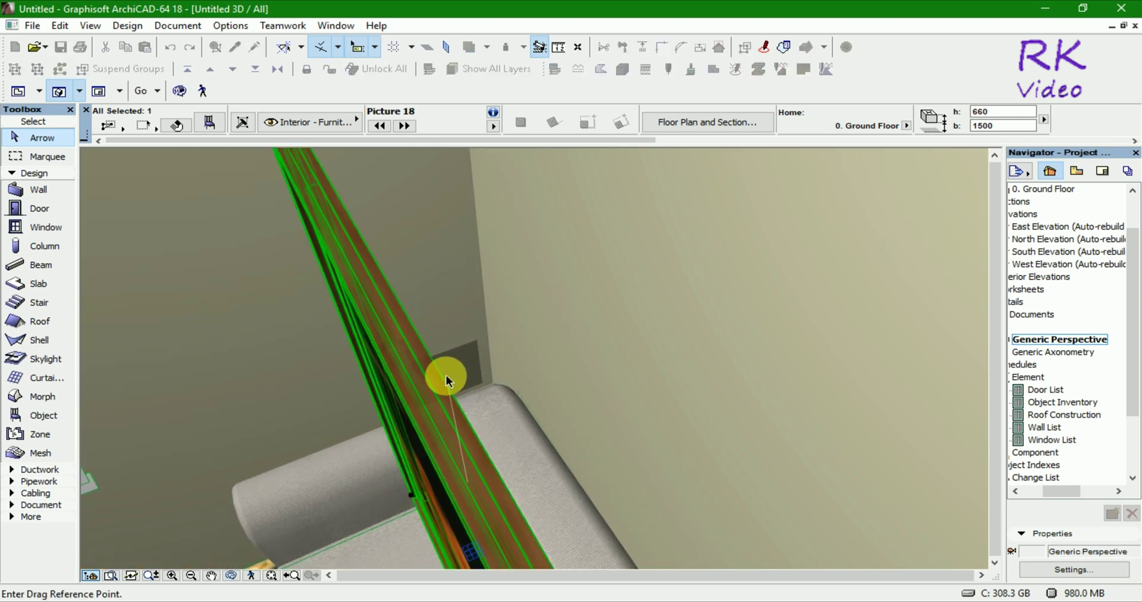
{"action": "left_click", "coordinate": [444, 376]}
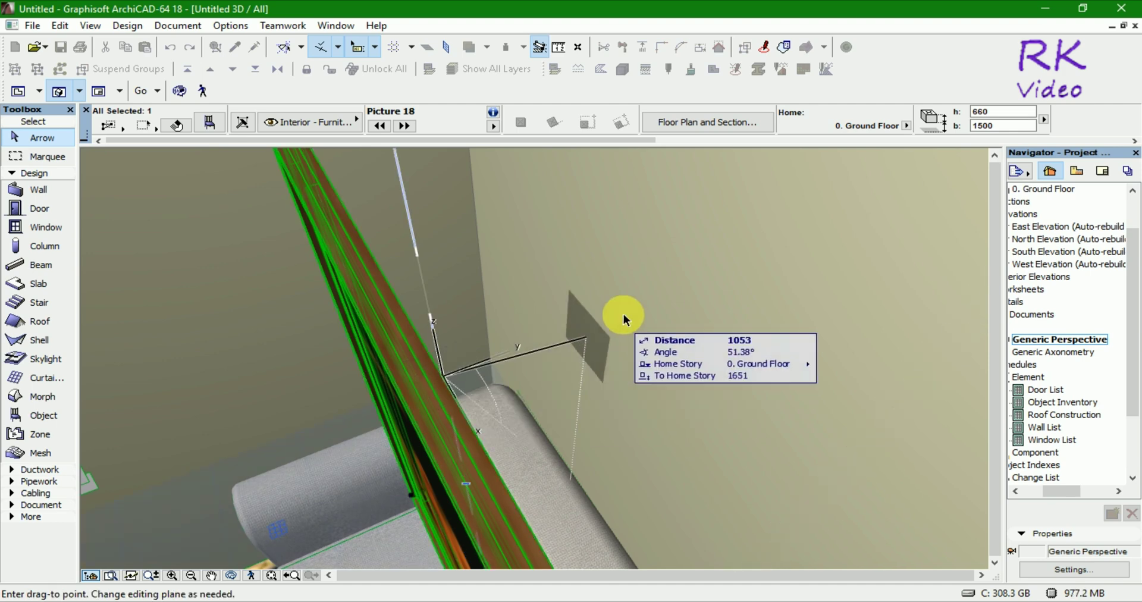
{"action": "scroll", "coordinate": [538, 365], "scroll_direction": "down", "scroll_amount": 3}
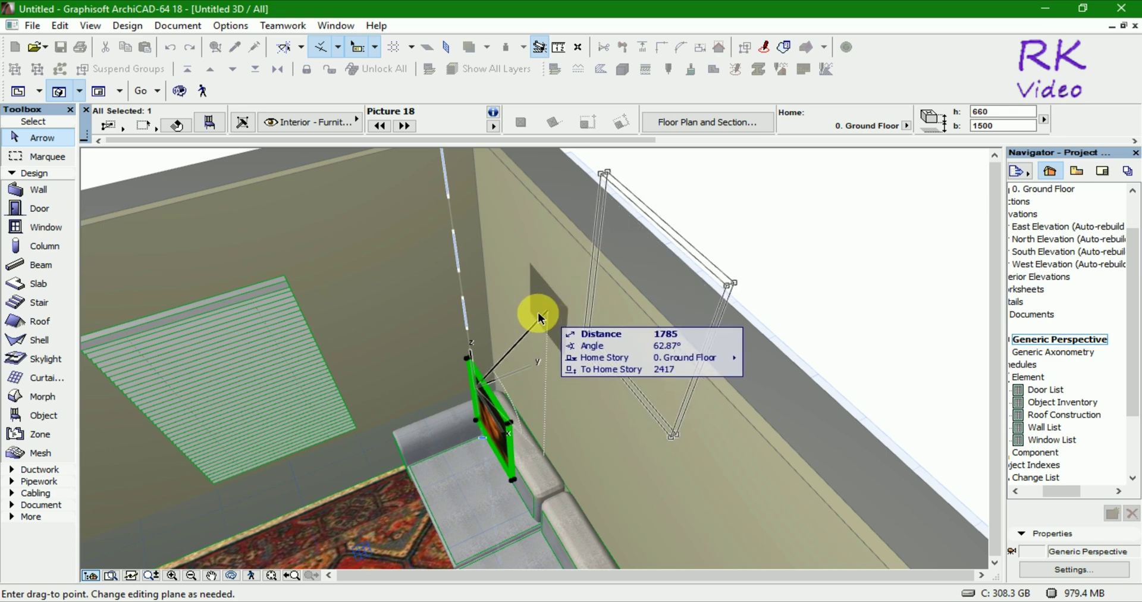
{"action": "key", "text": "Escape"}
Step: Select the sofa bed on the Ground Floor plan, press Delete, and return to 3D
{"action": "key", "text": "F2"}
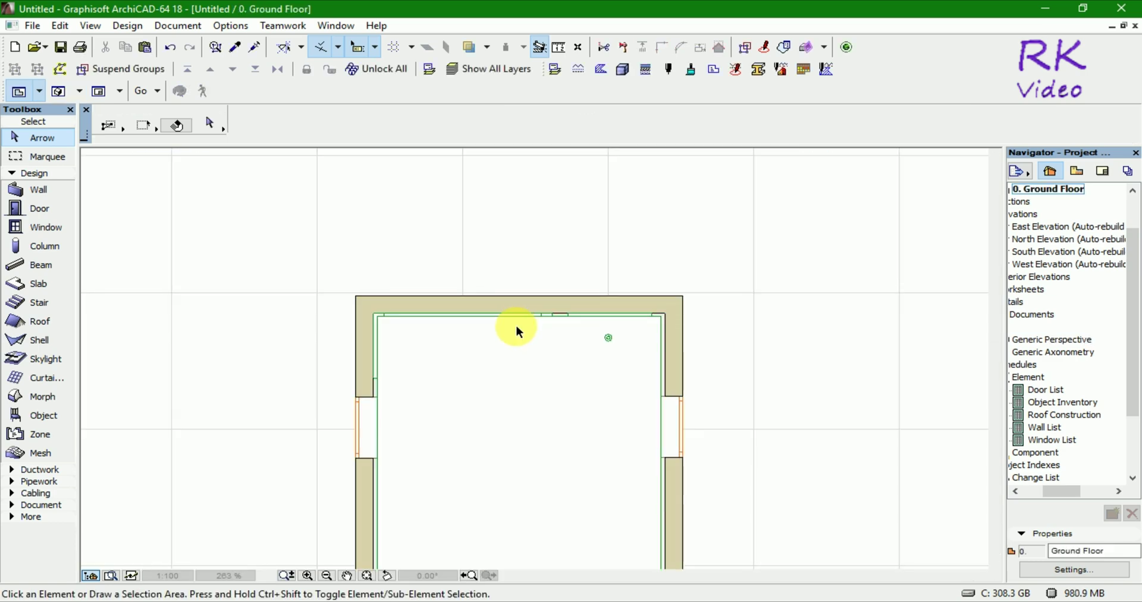
{"action": "left_click_drag", "start_coordinate": [464, 365], "coordinate": [433, 414]}
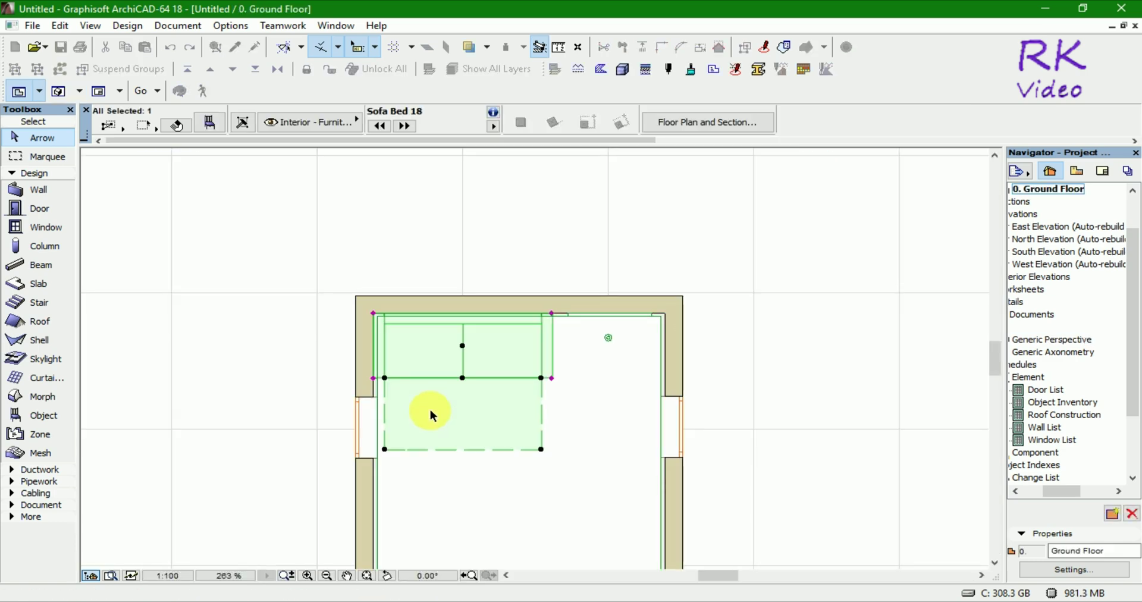
{"action": "key", "text": "Delete"}
{"action": "key", "text": "F3"}
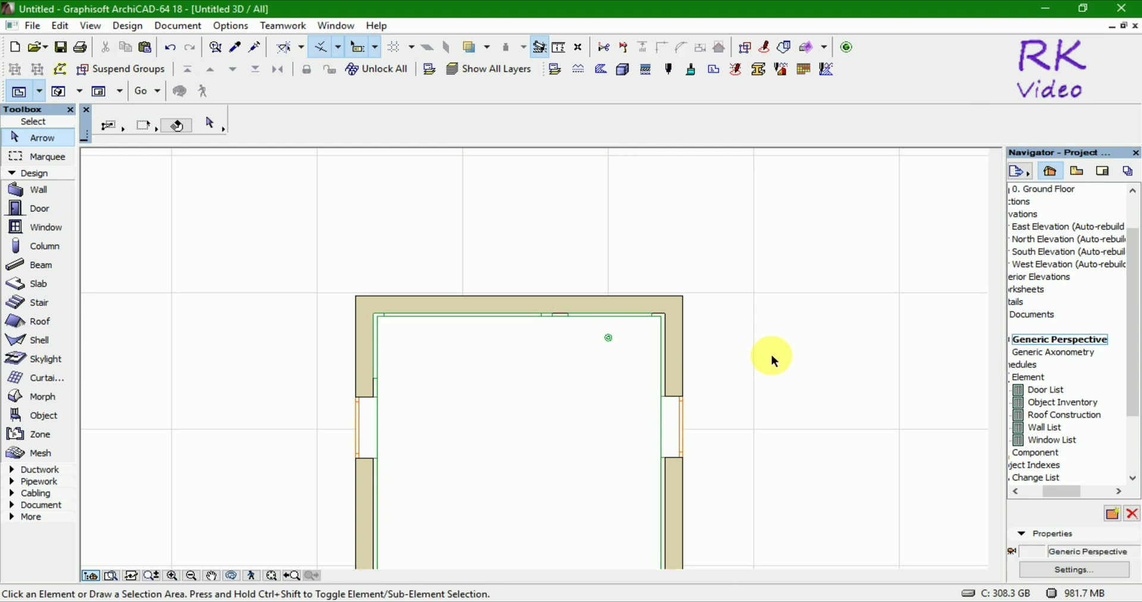
Step: Shorten the picture's height and raise it 413 up the wall above the sofa
{"action": "left_click", "coordinate": [512, 481]}
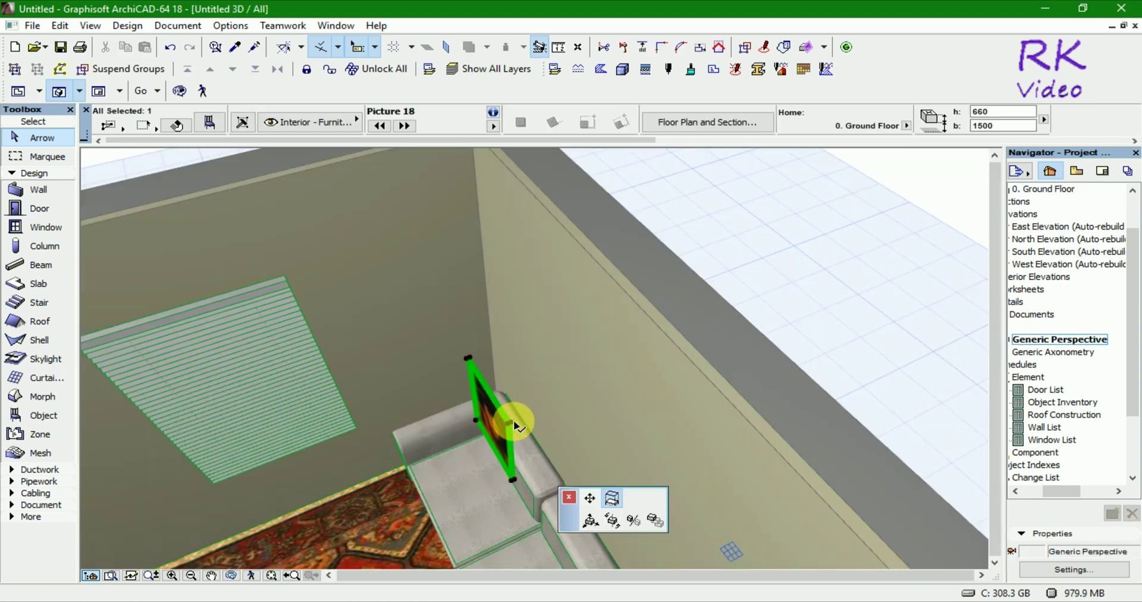
{"action": "left_click", "coordinate": [610, 496]}
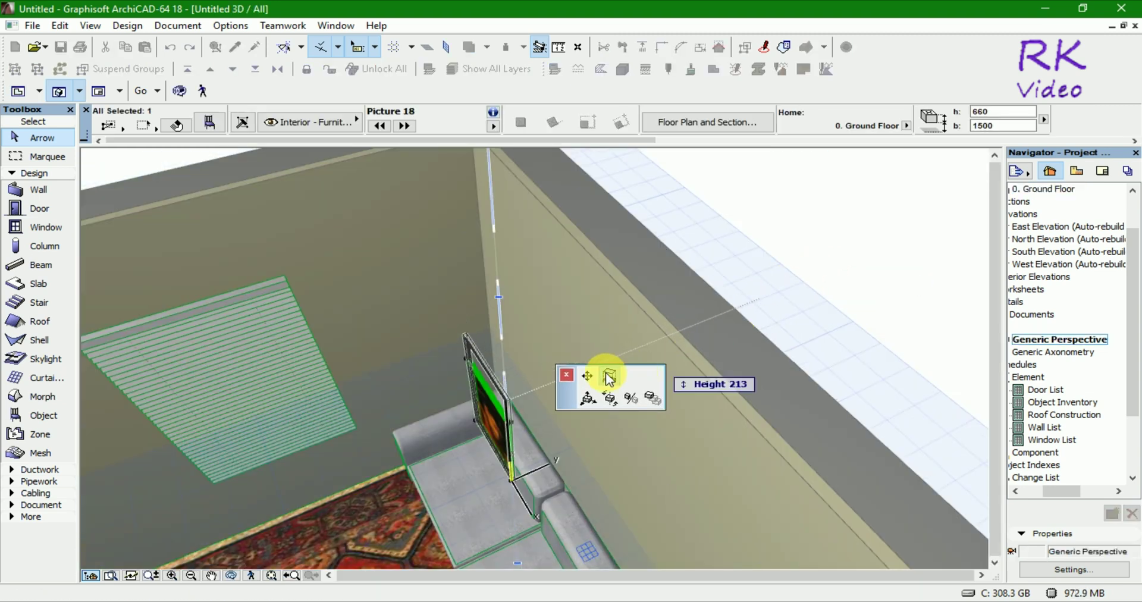
{"action": "left_click", "coordinate": [587, 382]}
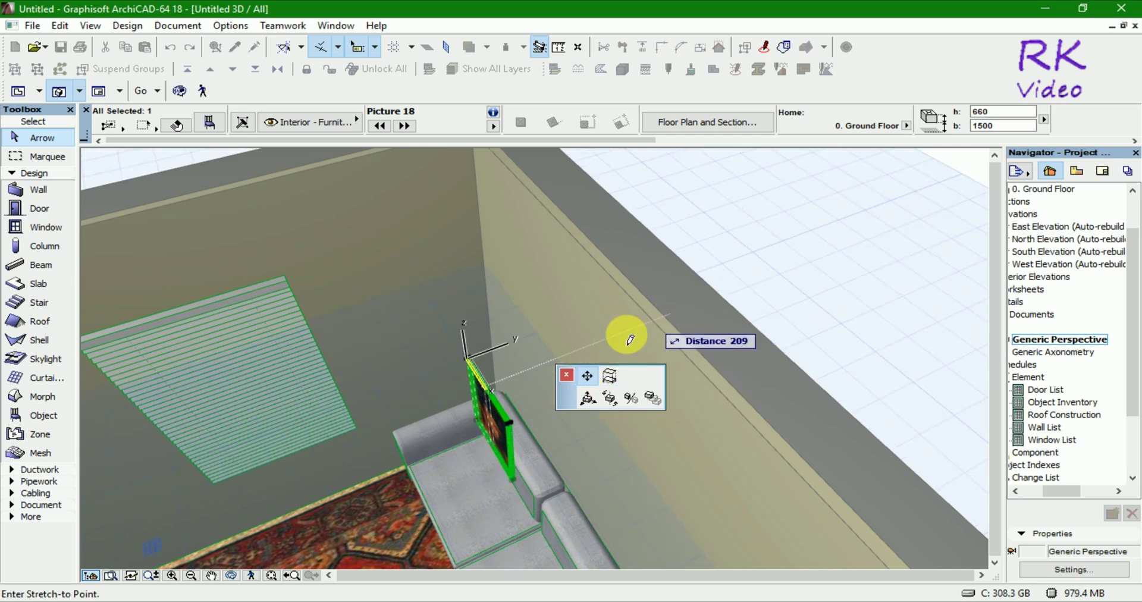
{"action": "left_click", "coordinate": [589, 401]}
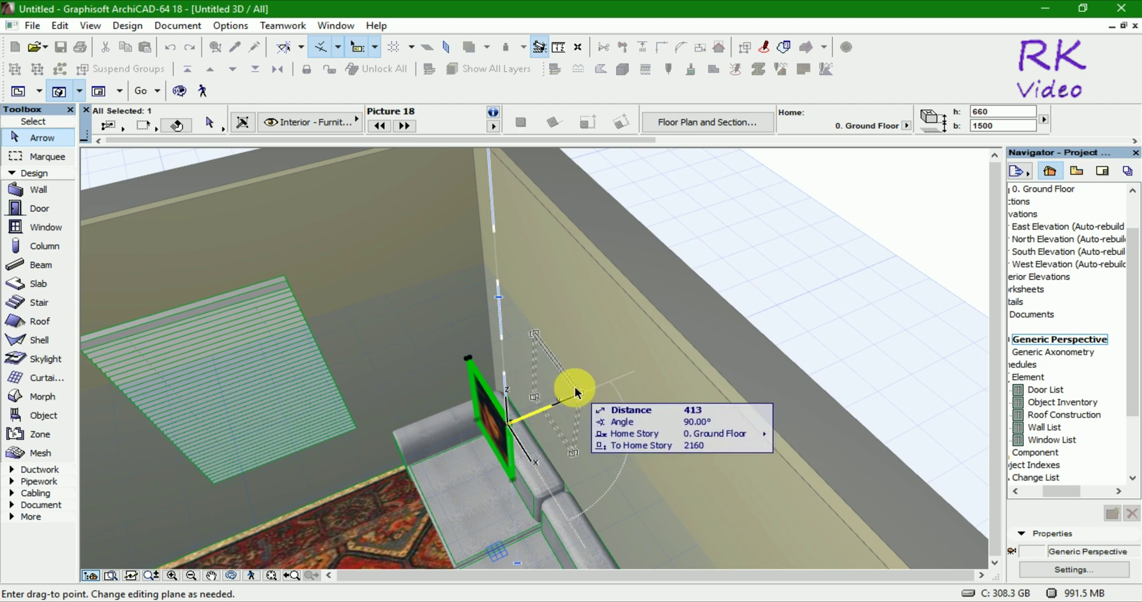
{"action": "left_click", "coordinate": [575, 388]}
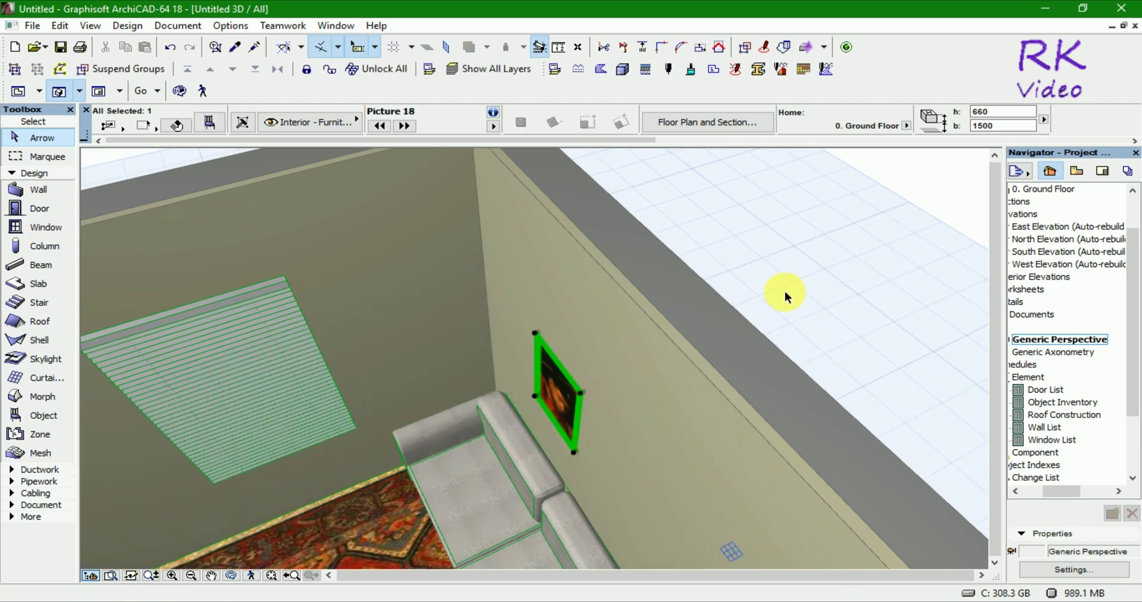
{"action": "left_click", "coordinate": [797, 274]}
{"action": "mouse_move", "coordinate": [797, 274]}
{"action": "middle_mouse_down", "text": "shift"}
{"action": "mouse_move", "coordinate": [527, 252]}
{"action": "mouse_move", "coordinate": [600, 257]}
{"action": "mouse_move", "coordinate": [594, 352]}
{"action": "mouse_move", "coordinate": [579, 346]}
{"action": "mouse_move", "coordinate": [886, 286]}
{"action": "mouse_move", "coordinate": [879, 268]}
{"action": "mouse_move", "coordinate": [900, 262]}
{"action": "mouse_move", "coordinate": [821, 283]}
{"action": "middle_mouse_up", "text": "shift"}
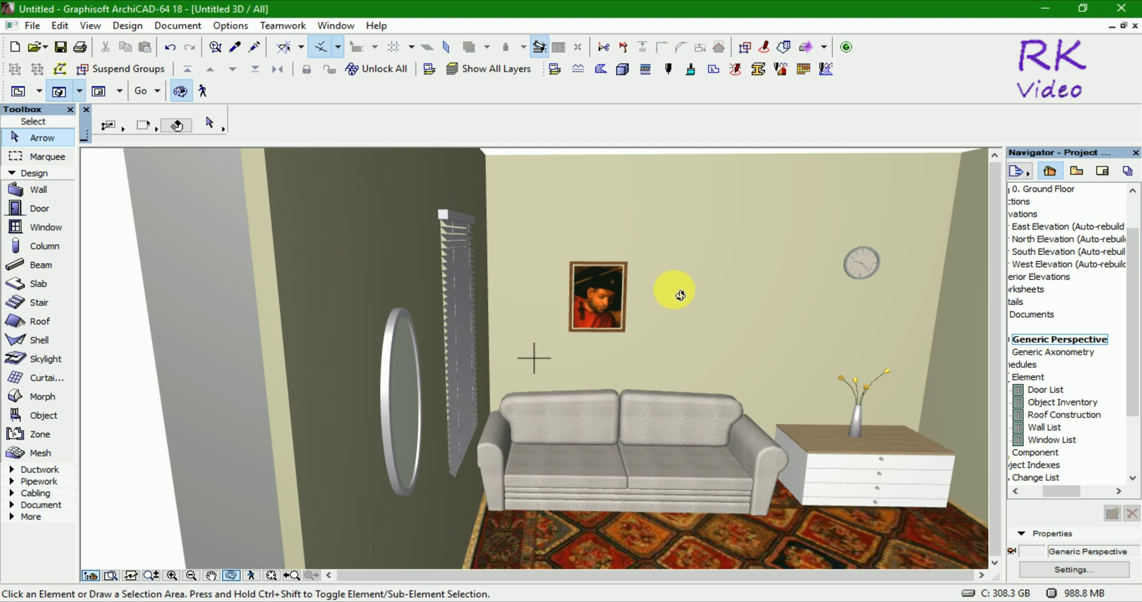
Step: Open and close the wall clock's Object Settings unchanged, then select the picture above the sofa
{"action": "key", "text": "Escape"}
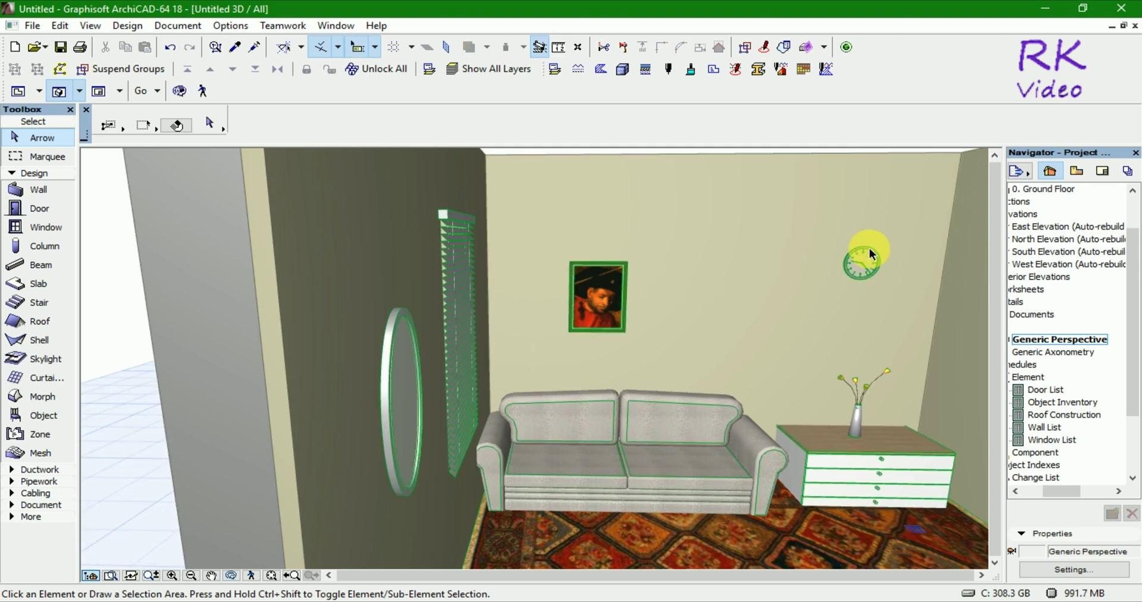
{"action": "left_click", "coordinate": [869, 248]}
{"action": "left_click", "coordinate": [830, 270]}
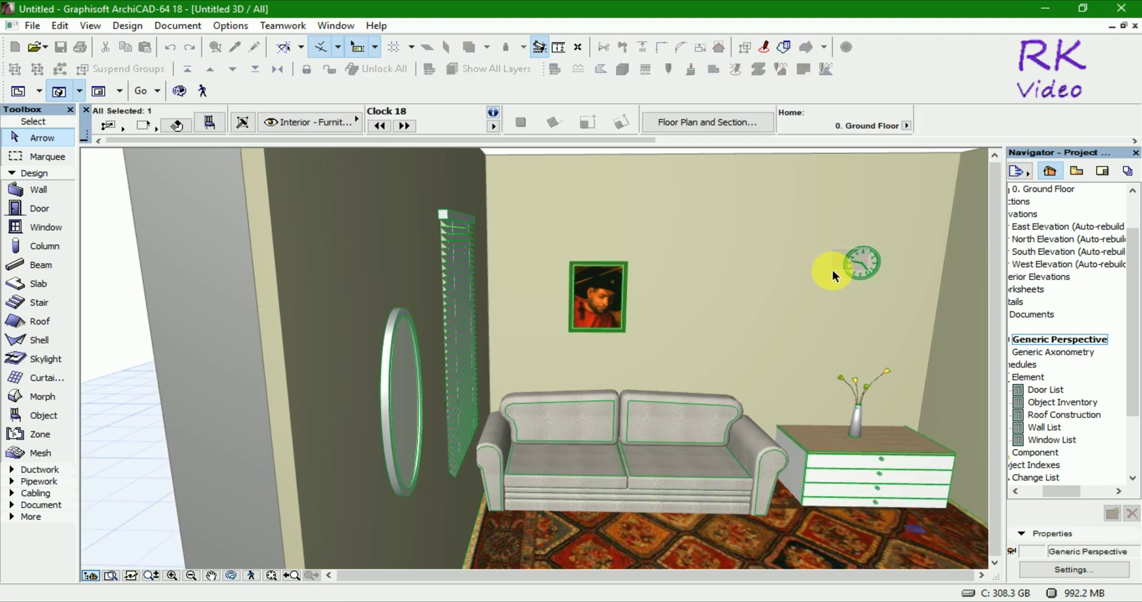
{"action": "left_click", "coordinate": [208, 122]}
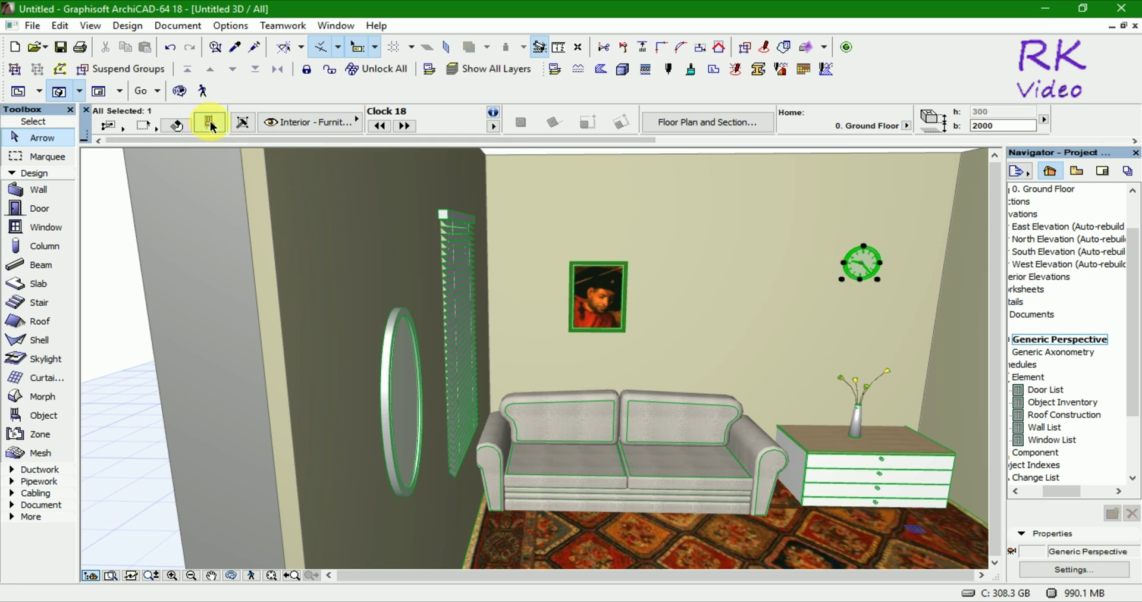
{"action": "left_click", "coordinate": [893, 12]}
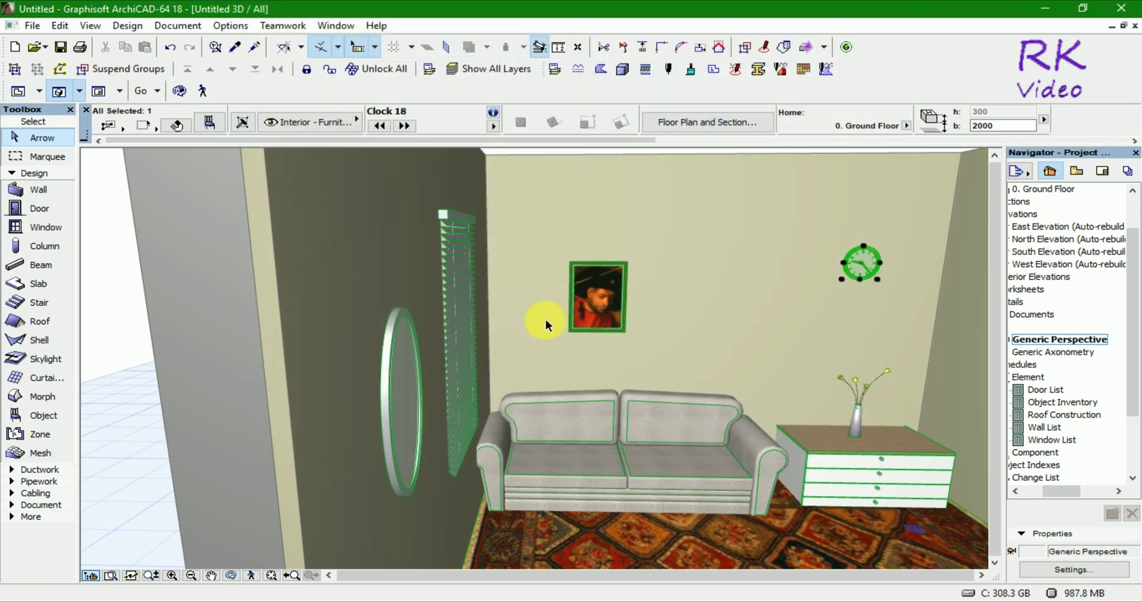
{"action": "key", "text": "Escape"}
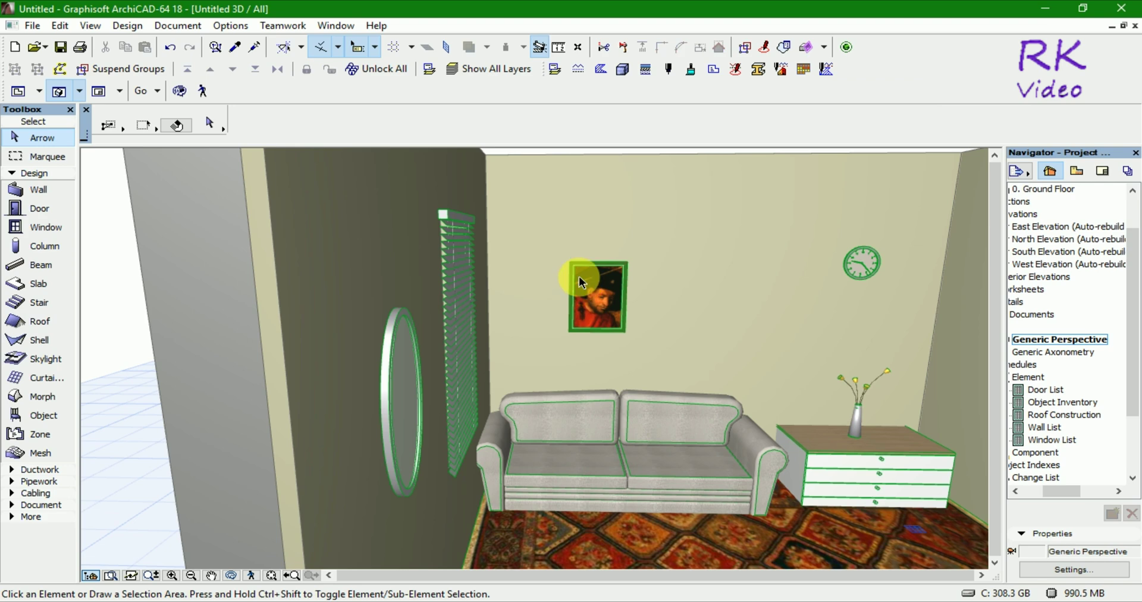
{"action": "left_click", "coordinate": [574, 267]}
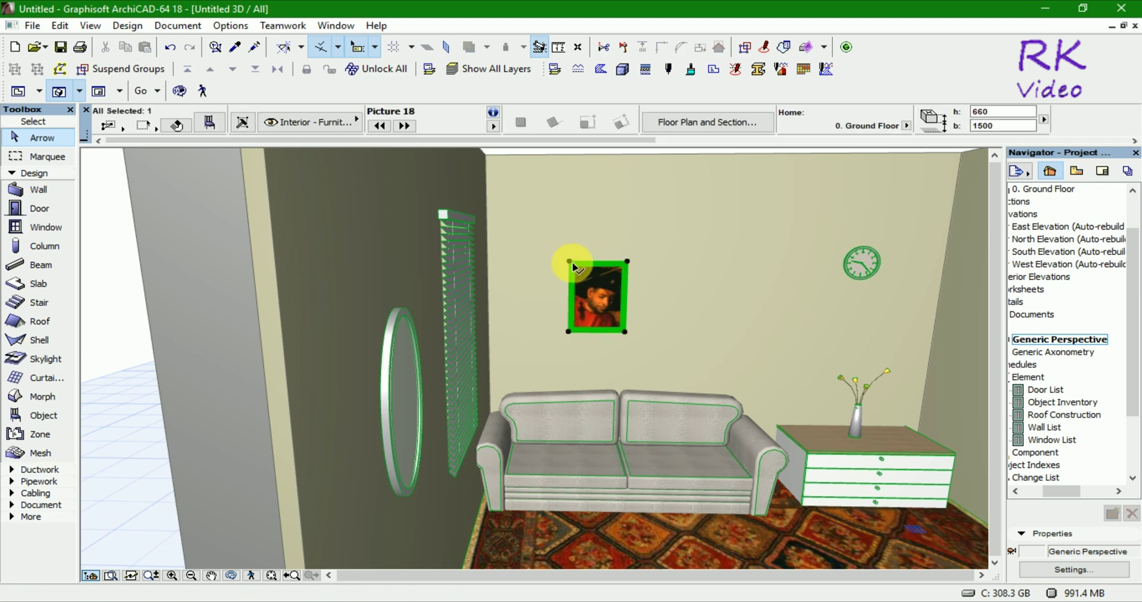
Step: Set the picture's elevation to 2000 in its Object Settings
{"action": "left_click", "coordinate": [210, 123]}
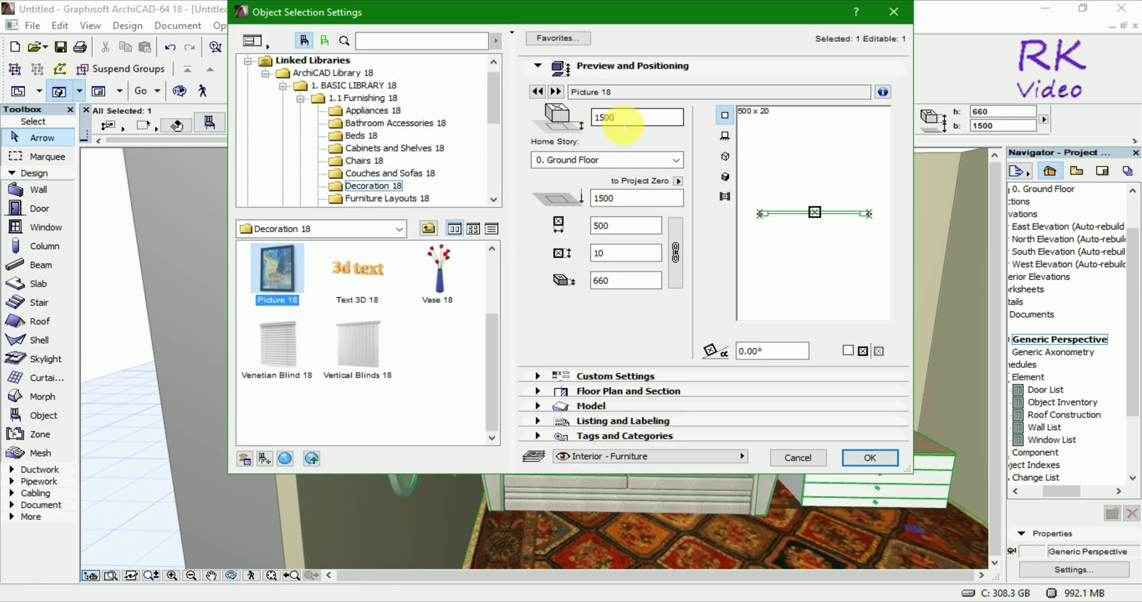
{"action": "double_click", "coordinate": [623, 122]}
{"action": "type", "text": "2000"}
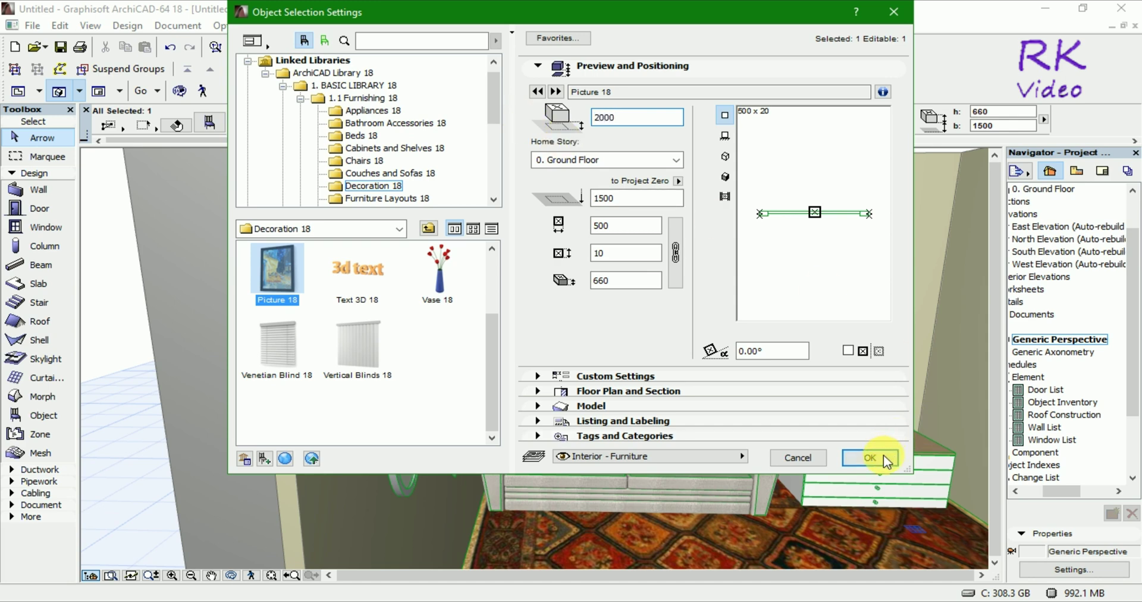
{"action": "left_click", "coordinate": [885, 458]}
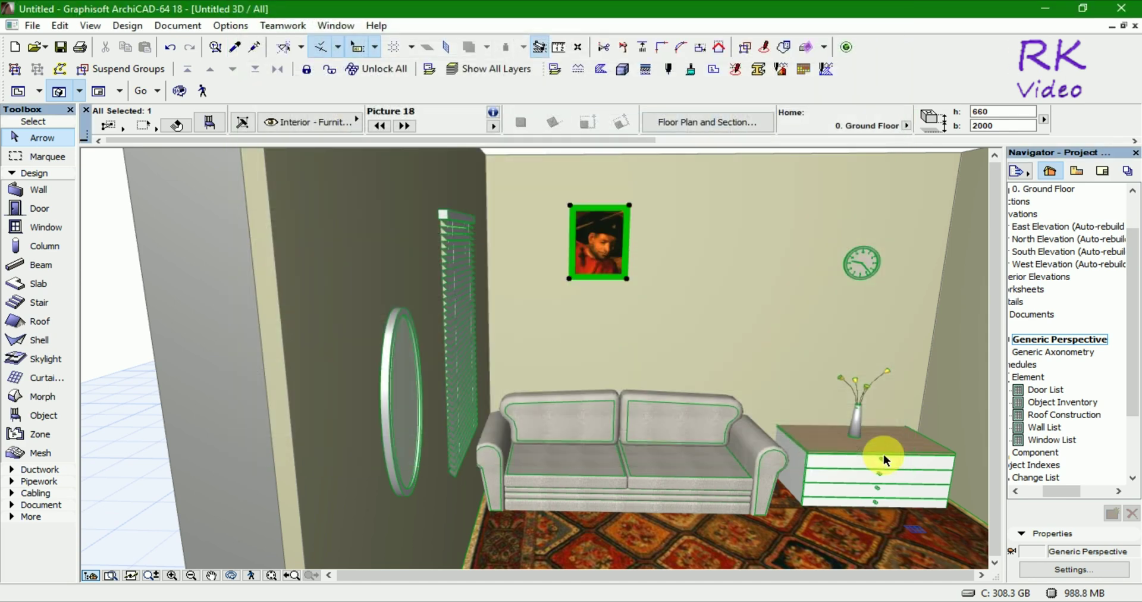
Step: Change the picture's Relative Base Height to 1750
{"action": "left_click", "coordinate": [210, 123]}
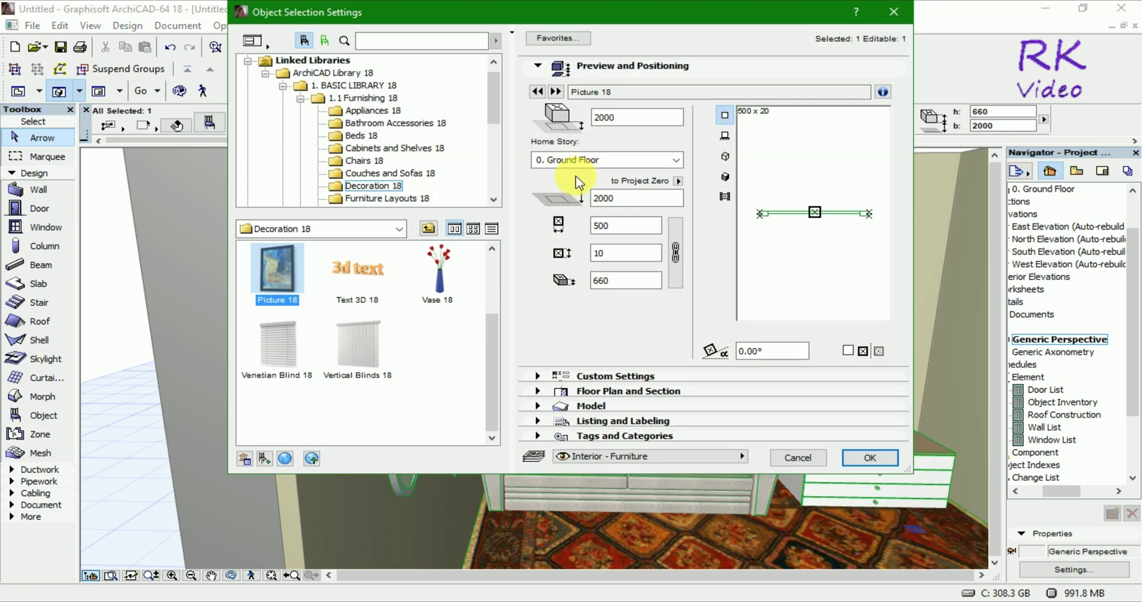
{"action": "double_click", "coordinate": [629, 121]}
{"action": "type", "text": "175"}
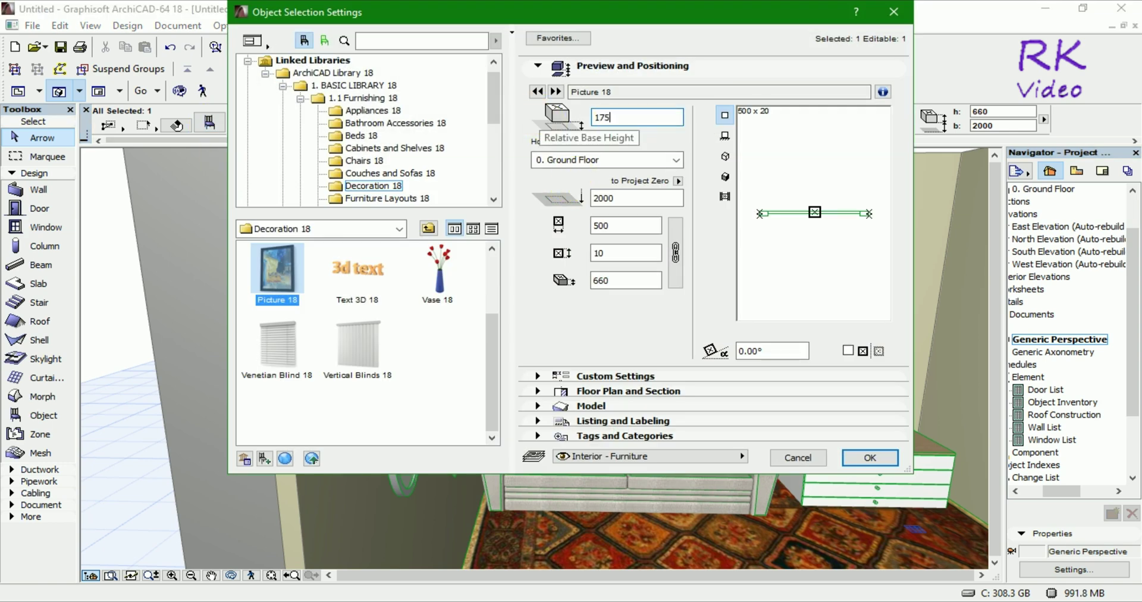
{"action": "type", "text": "0"}
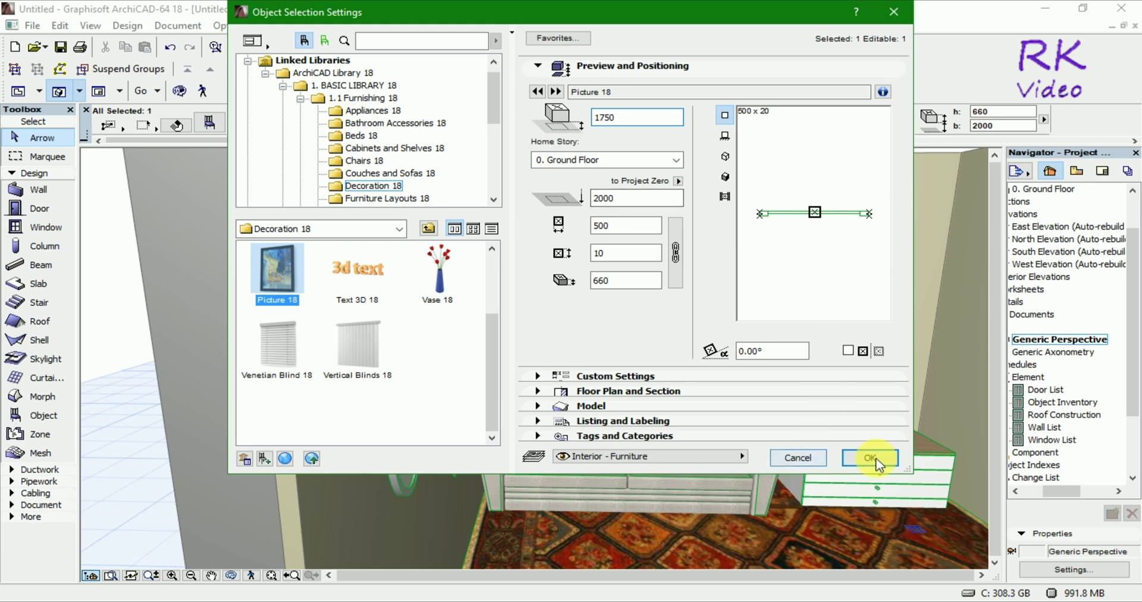
{"action": "left_click", "coordinate": [869, 457]}
{"action": "scroll", "coordinate": [560, 363], "scroll_direction": "down", "scroll_amount": 3}
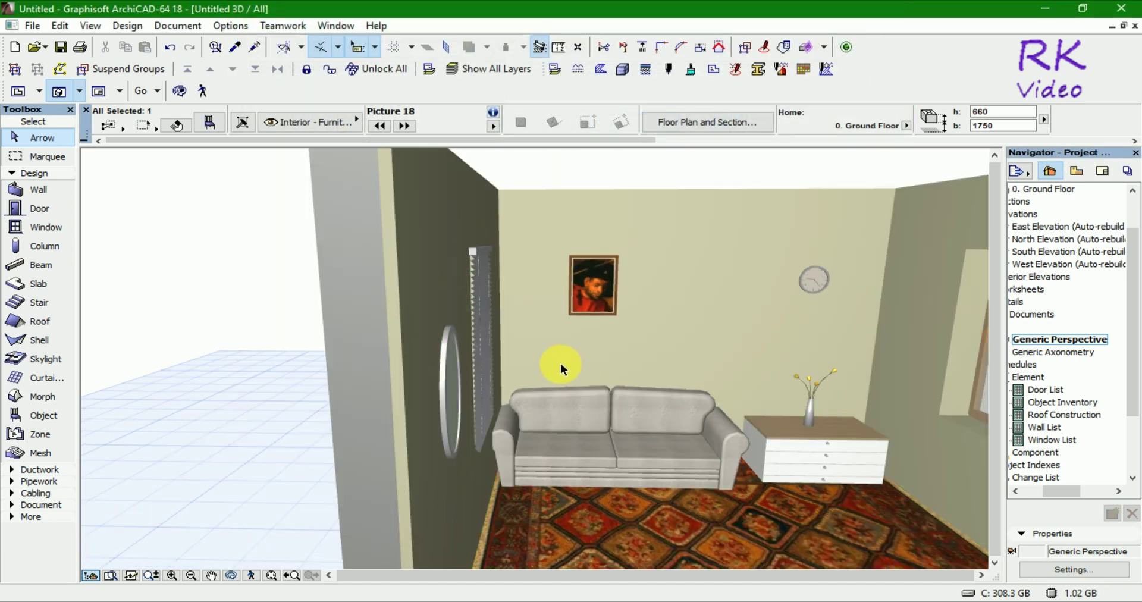
{"action": "scroll", "coordinate": [561, 363], "scroll_direction": "down", "scroll_amount": 3}
Step: Orbit the 3D room to view the back and side walls, then return to the Ground Floor plan with the Object tool
{"action": "left_click", "coordinate": [674, 206]}
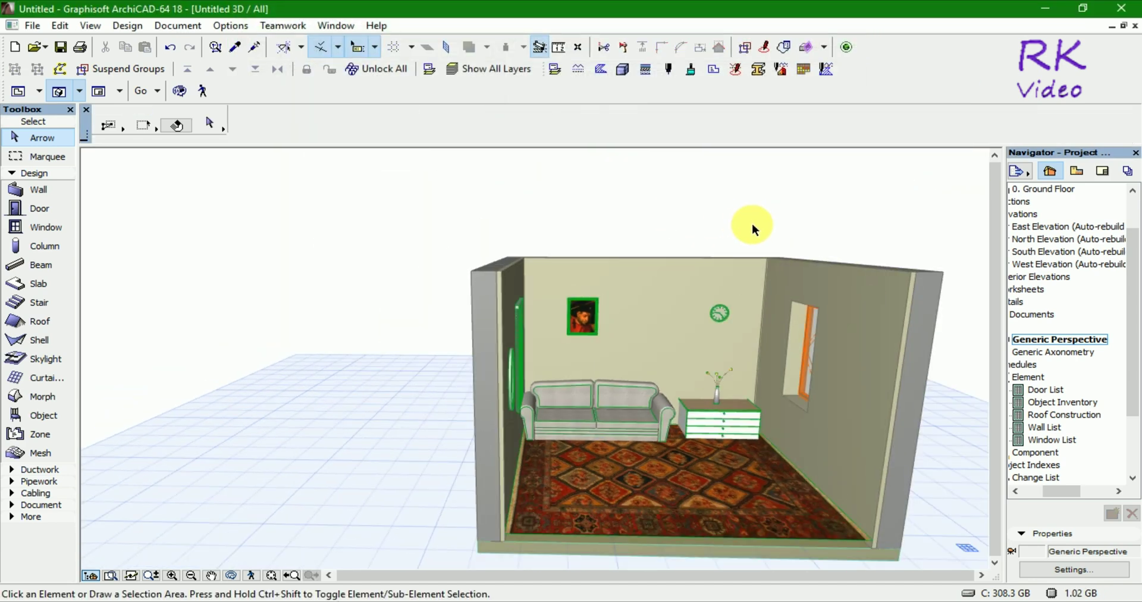
{"action": "middle_click_drag", "start_coordinate": [753, 215], "coordinate": [753, 262], "text": "shift"}
{"action": "mouse_move", "coordinate": [753, 262]}
{"action": "left_mouse_down"}
{"action": "mouse_move", "coordinate": [604, 250]}
{"action": "mouse_move", "coordinate": [726, 247]}
{"action": "mouse_move", "coordinate": [563, 242]}
{"action": "mouse_move", "coordinate": [607, 225]}
{"action": "mouse_move", "coordinate": [846, 253]}
{"action": "left_mouse_up"}
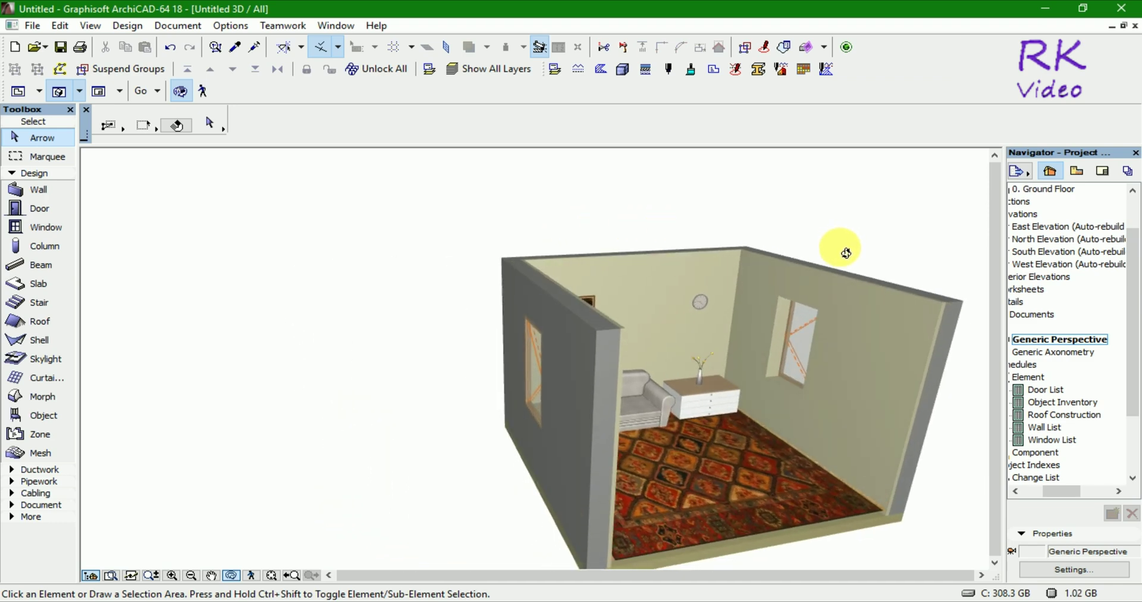
{"action": "key", "text": "F2"}
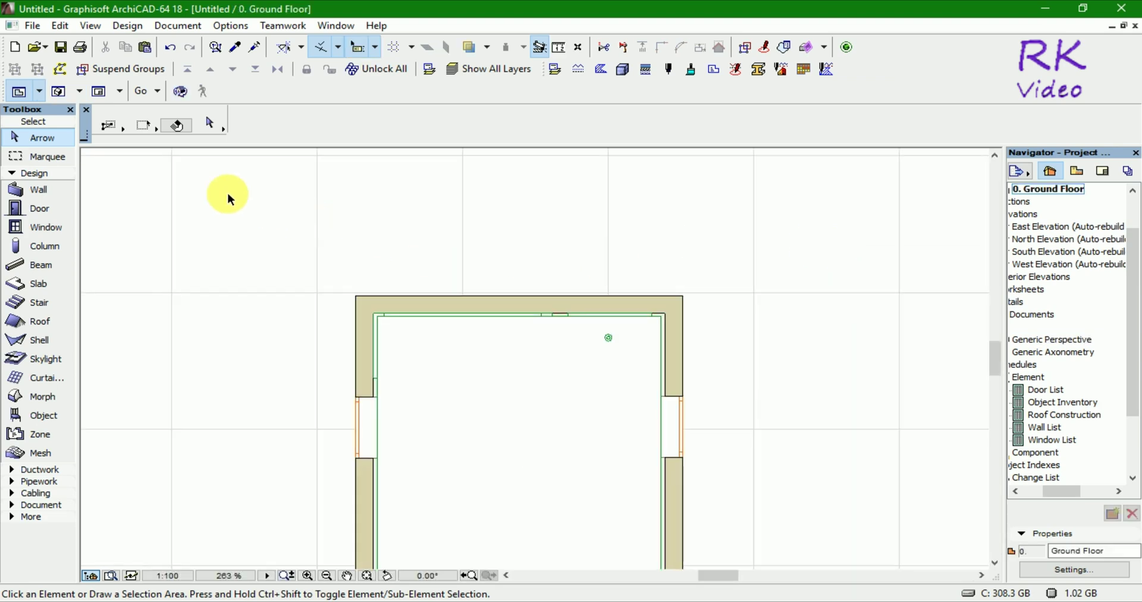
{"action": "left_click", "coordinate": [64, 410]}
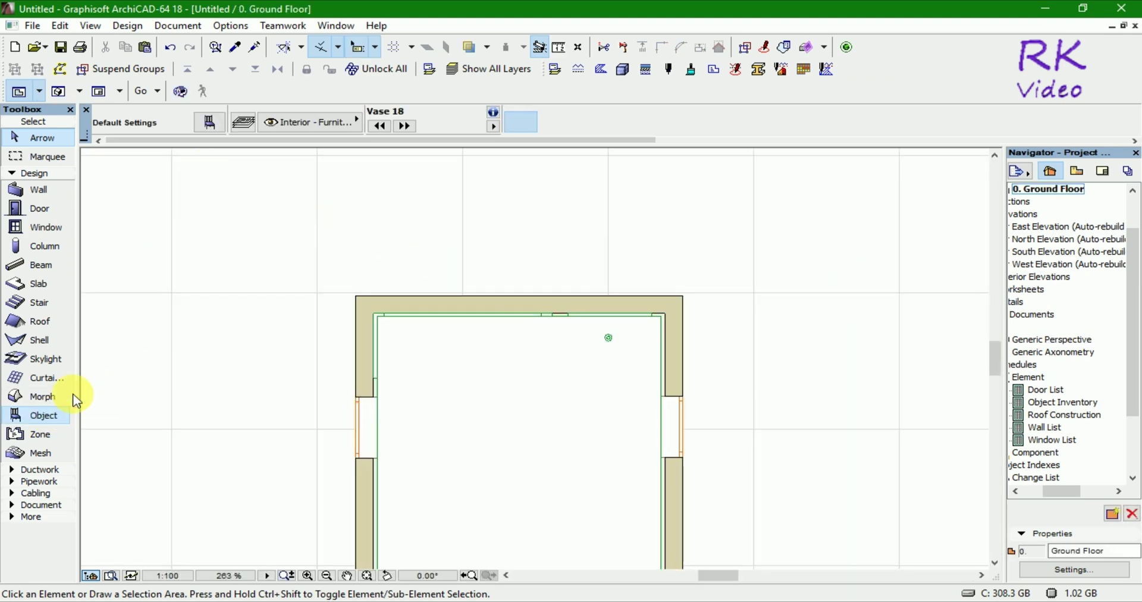
Step: Pick Designer Sofa 01 18 from Furniture Layouts 18 › Couches and Sofas 18 as the default object
{"action": "left_click", "coordinate": [224, 132]}
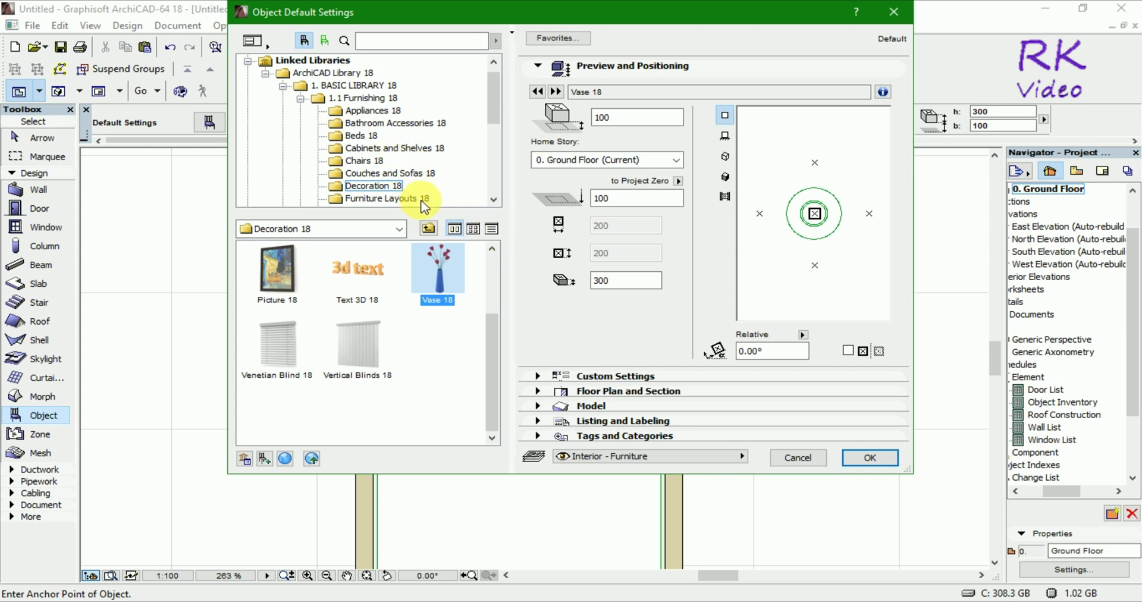
{"action": "left_click", "coordinate": [399, 199]}
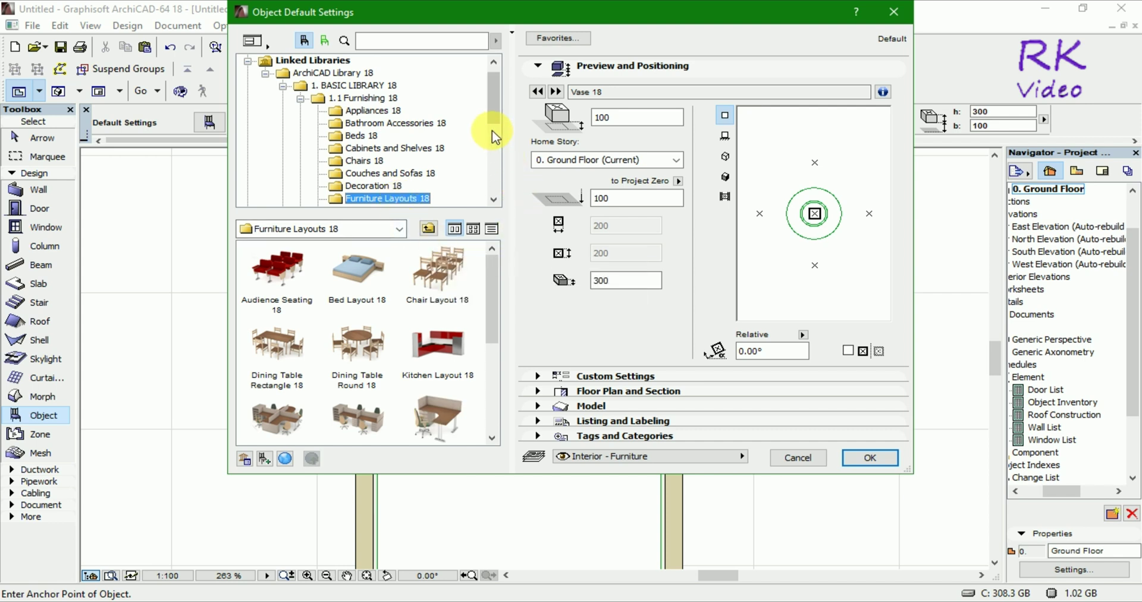
{"action": "left_click", "coordinate": [415, 175]}
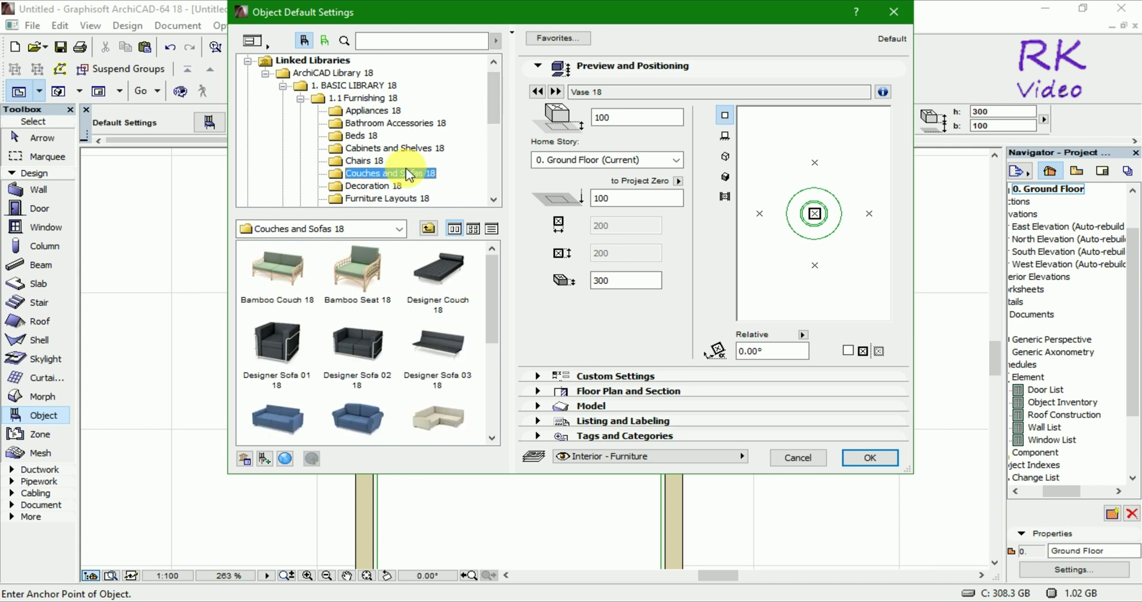
{"action": "left_click", "coordinate": [277, 341]}
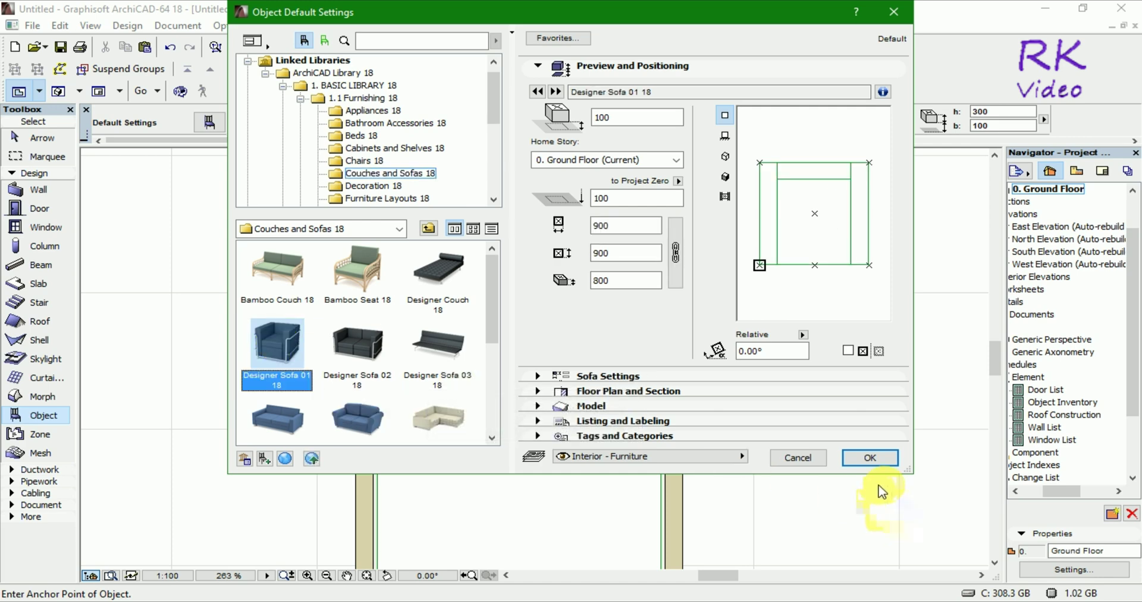
{"action": "left_click", "coordinate": [870, 458]}
{"action": "scroll", "coordinate": [619, 324], "scroll_direction": "down", "scroll_amount": 3}
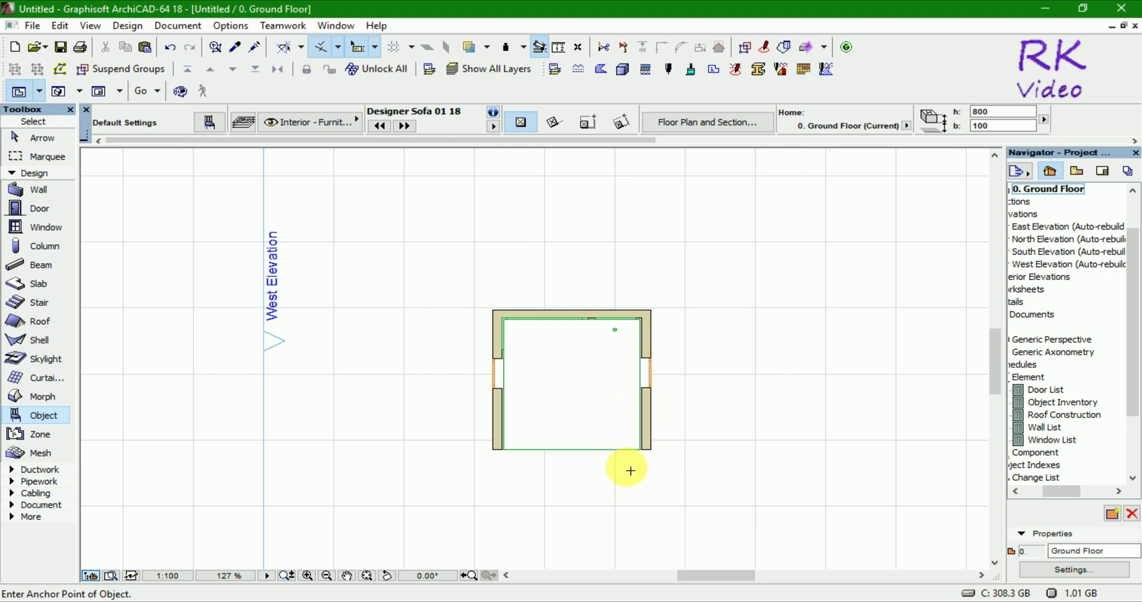
Step: Select the placed armchair and rotate it a quarter turn (-90°)
{"action": "scroll", "coordinate": [642, 493], "scroll_direction": "up", "scroll_amount": 2}
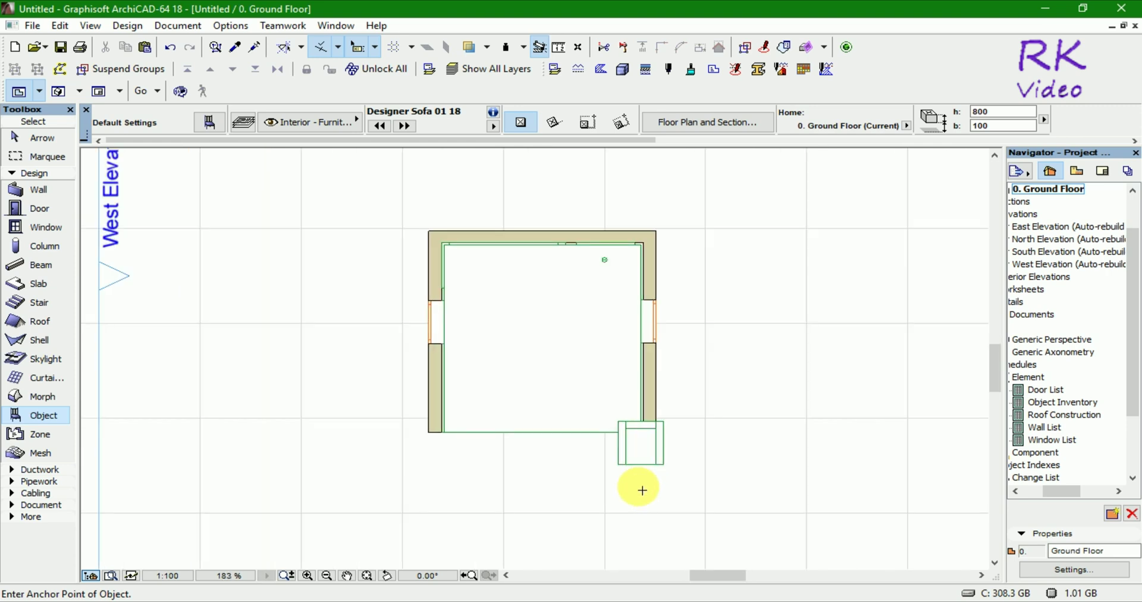
{"action": "scroll", "coordinate": [642, 491], "scroll_direction": "up", "scroll_amount": 3}
{"action": "key", "text": "shift"}
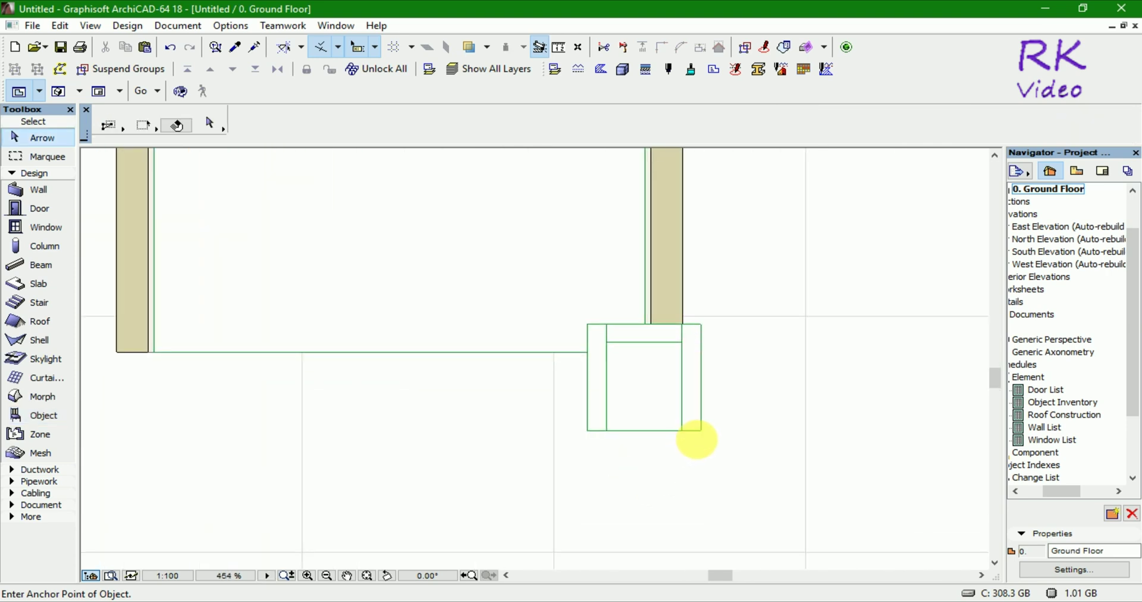
{"action": "left_click", "coordinate": [701, 431]}
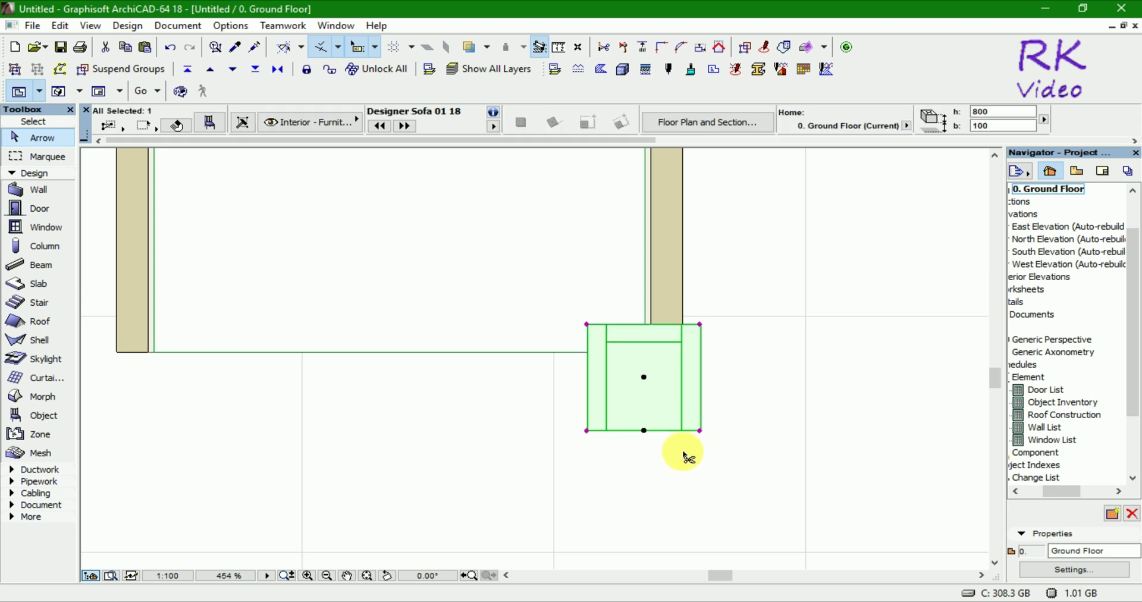
{"action": "key", "text": "ctrl+e"}
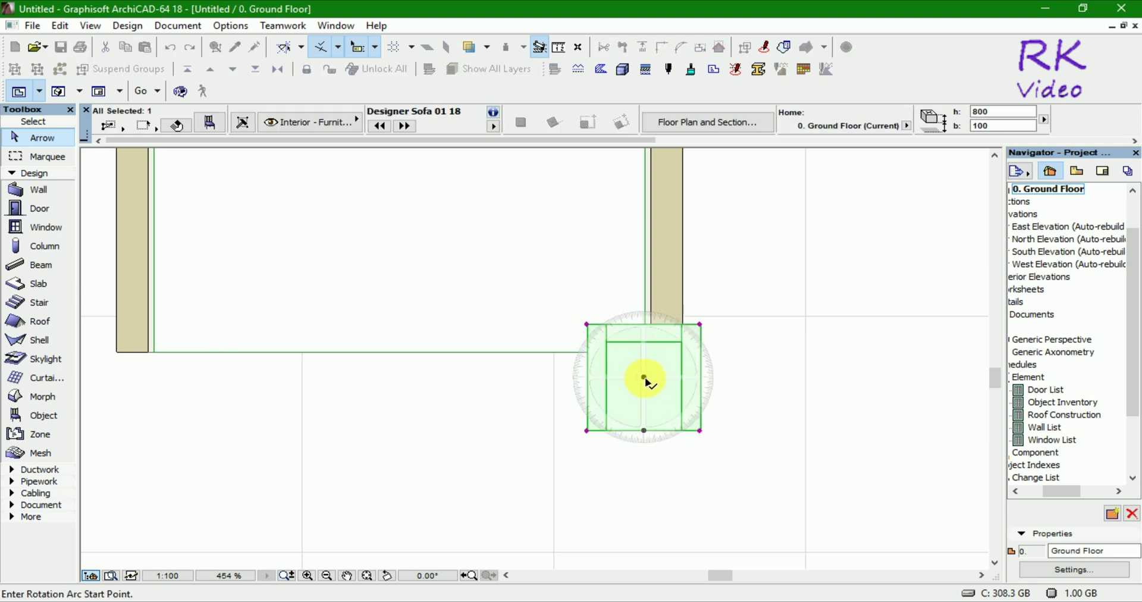
{"action": "left_click", "coordinate": [766, 377]}
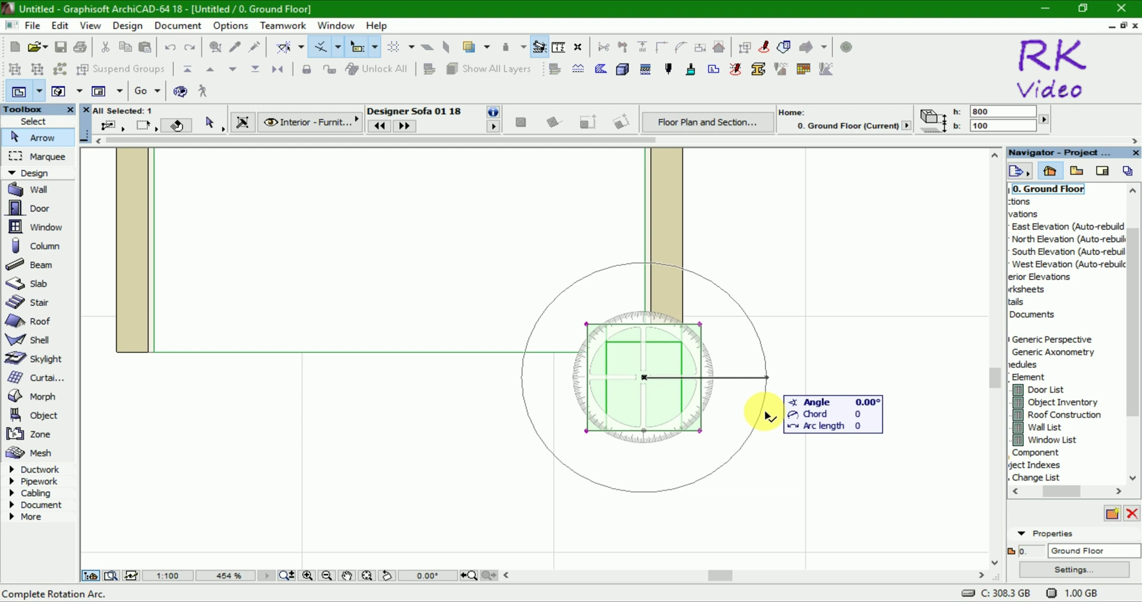
{"action": "left_click", "coordinate": [658, 525]}
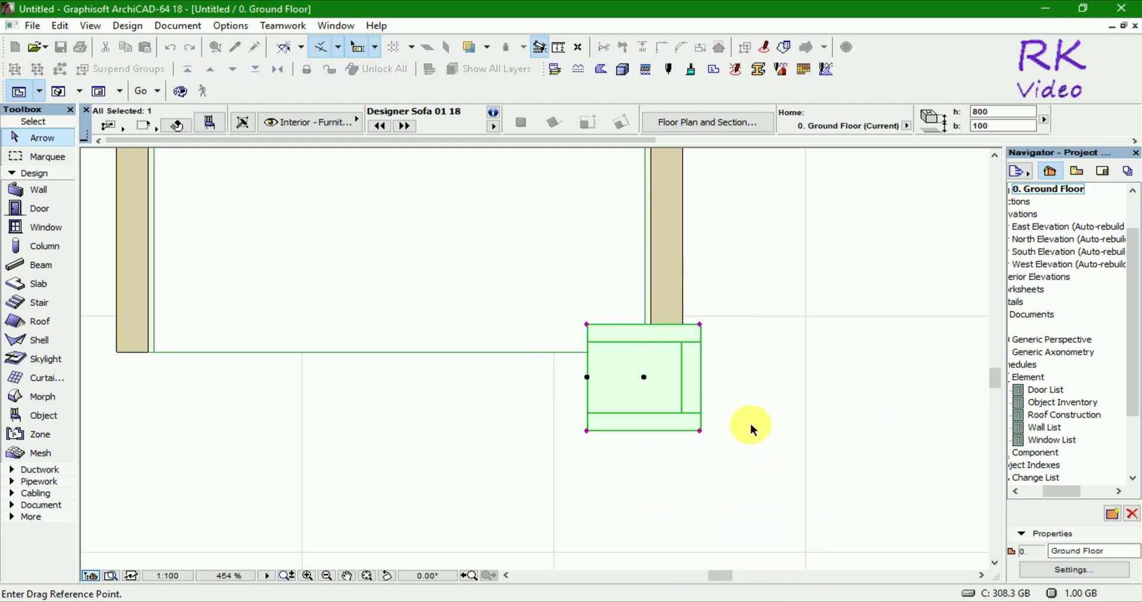
Step: Move the armchair inside the room beside the right wall
{"action": "left_click", "coordinate": [701, 377]}
{"action": "scroll", "coordinate": [508, 505], "scroll_direction": "down", "scroll_amount": 3}
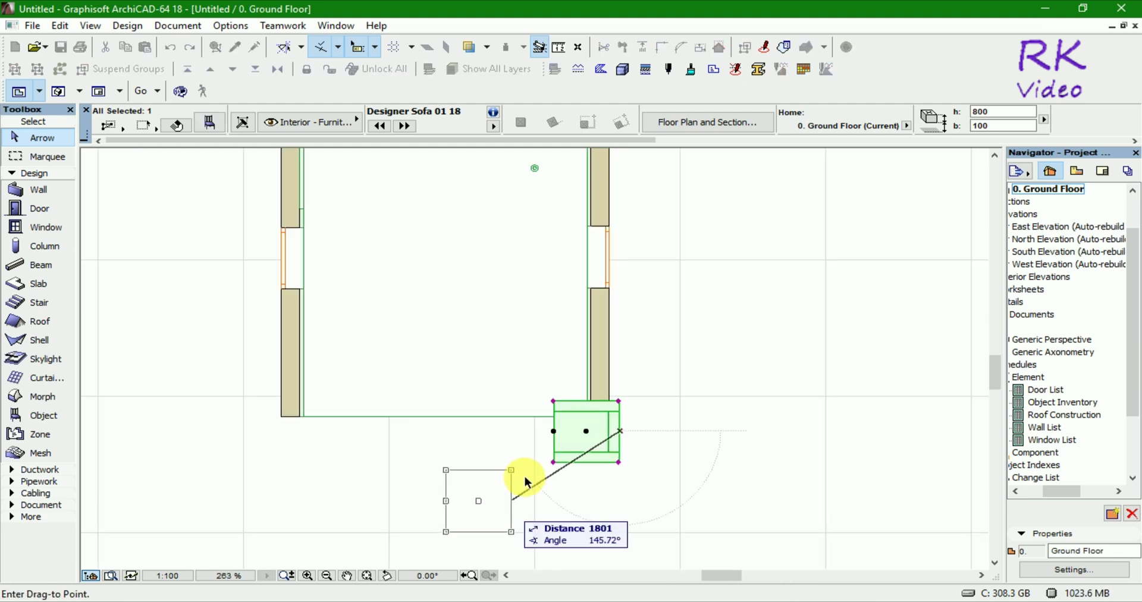
{"action": "scroll", "coordinate": [512, 511], "scroll_direction": "down", "scroll_amount": 2}
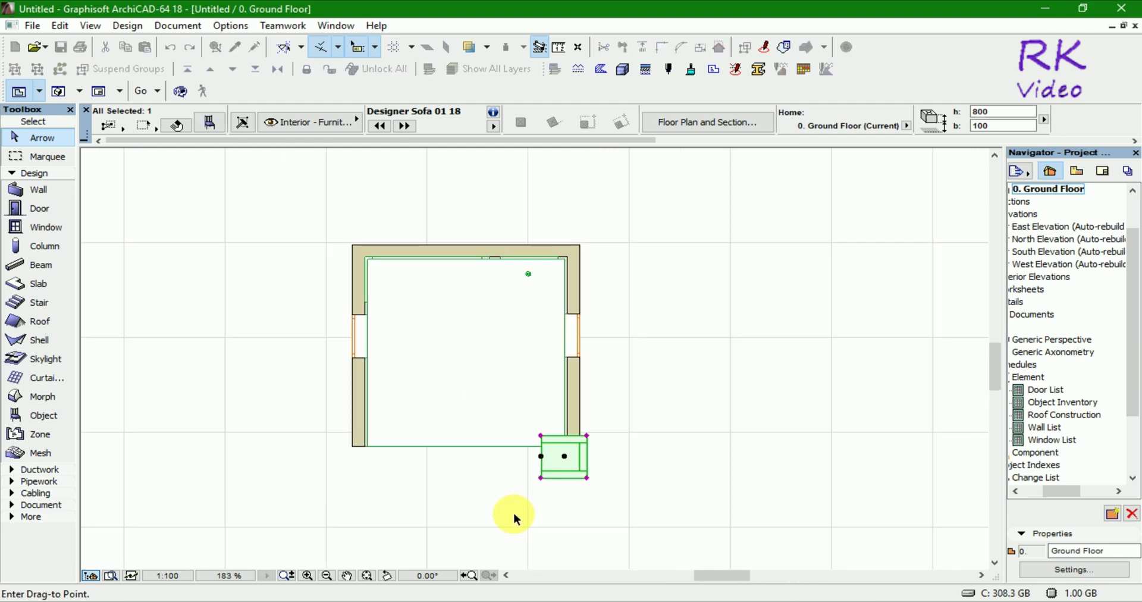
{"action": "left_click", "coordinate": [566, 369]}
{"action": "left_click", "coordinate": [650, 364]}
Step: Orbit the 3D view to eye level around the furniture, then open the South Elevation
{"action": "key", "text": "F3"}
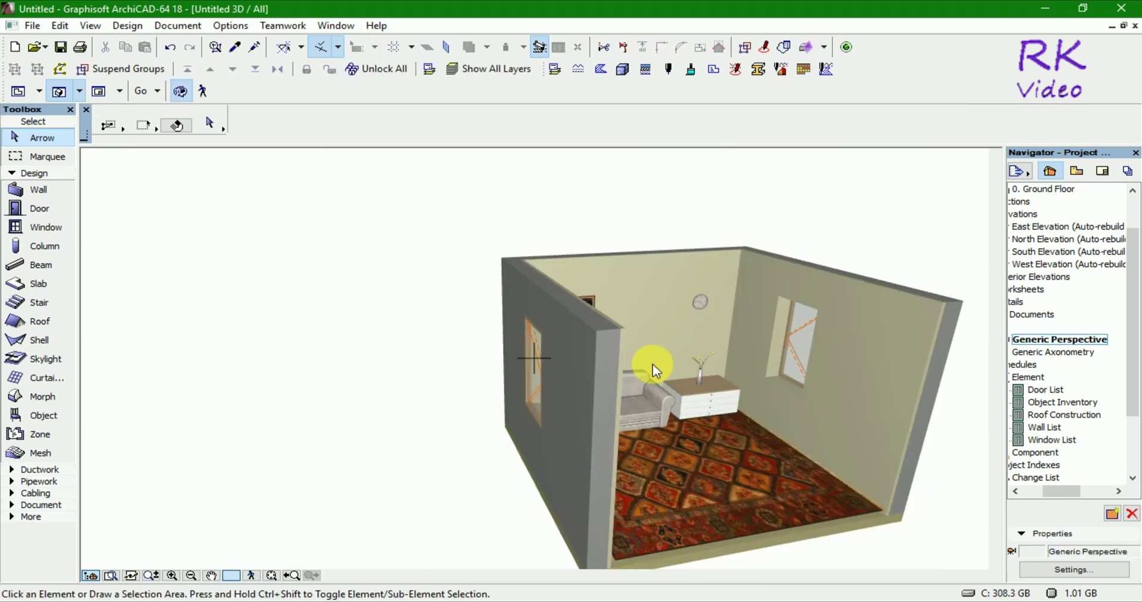
{"action": "scroll", "coordinate": [436, 446], "scroll_direction": "down", "scroll_amount": 1}
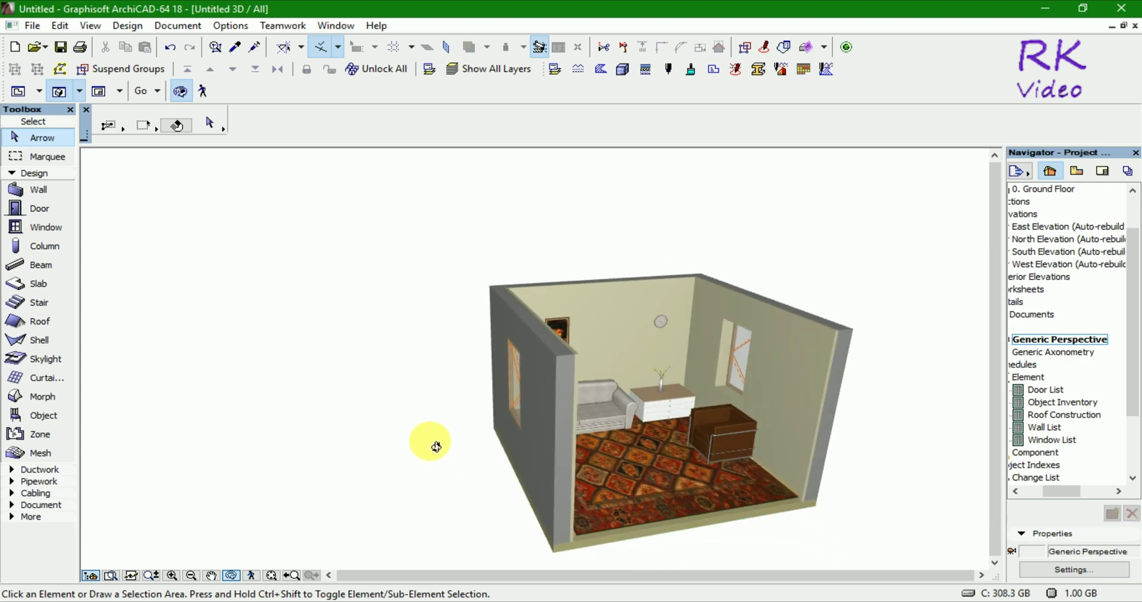
{"action": "mouse_move", "coordinate": [436, 447]}
{"action": "left_mouse_down"}
{"action": "mouse_move", "coordinate": [740, 477]}
{"action": "mouse_move", "coordinate": [724, 499]}
{"action": "mouse_move", "coordinate": [604, 467]}
{"action": "mouse_move", "coordinate": [713, 403]}
{"action": "mouse_move", "coordinate": [857, 434]}
{"action": "mouse_move", "coordinate": [833, 444]}
{"action": "left_mouse_up"}
{"action": "scroll", "coordinate": [644, 433], "scroll_direction": "up", "scroll_amount": 1}
{"action": "scroll", "coordinate": [644, 433], "scroll_direction": "up", "scroll_amount": 2}
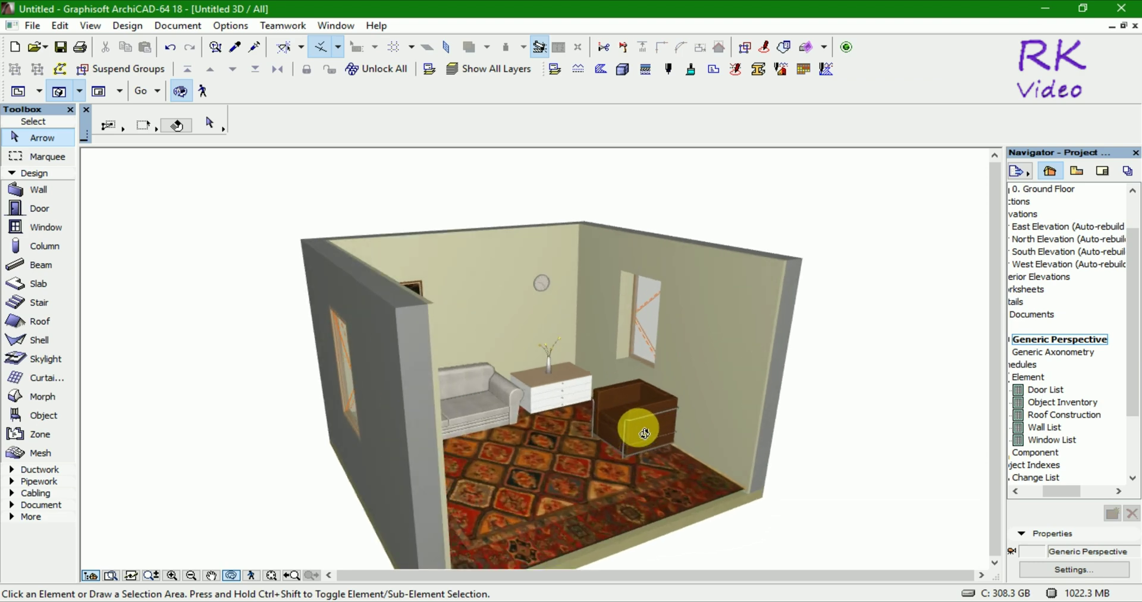
{"action": "scroll", "coordinate": [644, 433], "scroll_direction": "up", "scroll_amount": 1}
{"action": "scroll", "coordinate": [646, 425], "scroll_direction": "up", "scroll_amount": 1}
{"action": "mouse_move", "coordinate": [668, 468]}
{"action": "left_mouse_down"}
{"action": "mouse_move", "coordinate": [670, 485]}
{"action": "mouse_move", "coordinate": [655, 425]}
{"action": "mouse_move", "coordinate": [594, 428]}
{"action": "mouse_move", "coordinate": [543, 480]}
{"action": "mouse_move", "coordinate": [543, 423]}
{"action": "mouse_move", "coordinate": [543, 485]}
{"action": "left_mouse_up"}
{"action": "left_click", "coordinate": [1038, 330]}
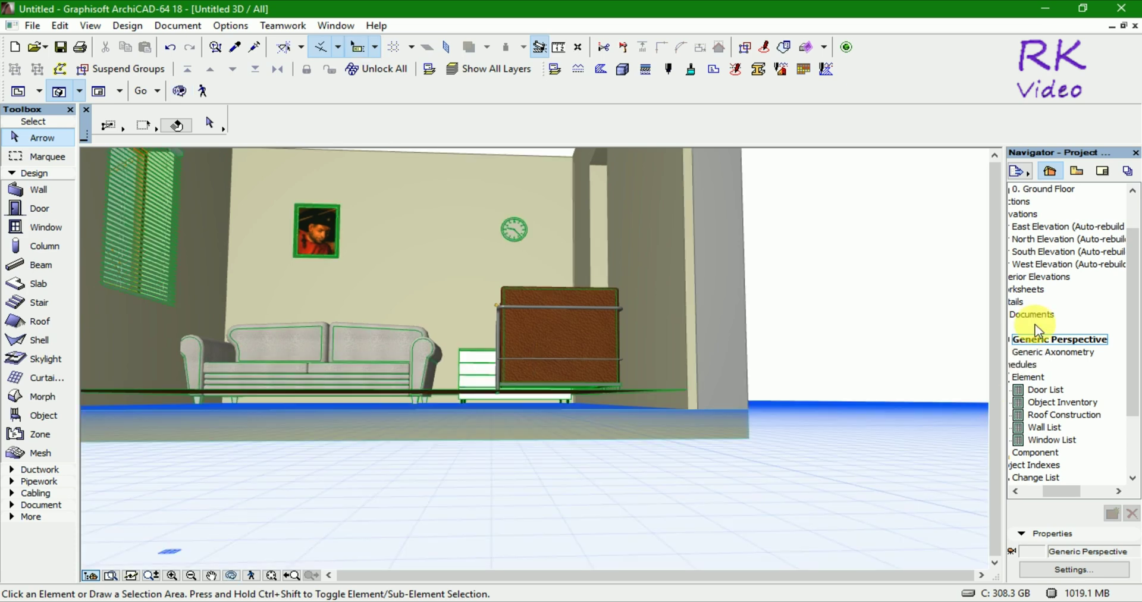
{"action": "left_click", "coordinate": [1050, 257]}
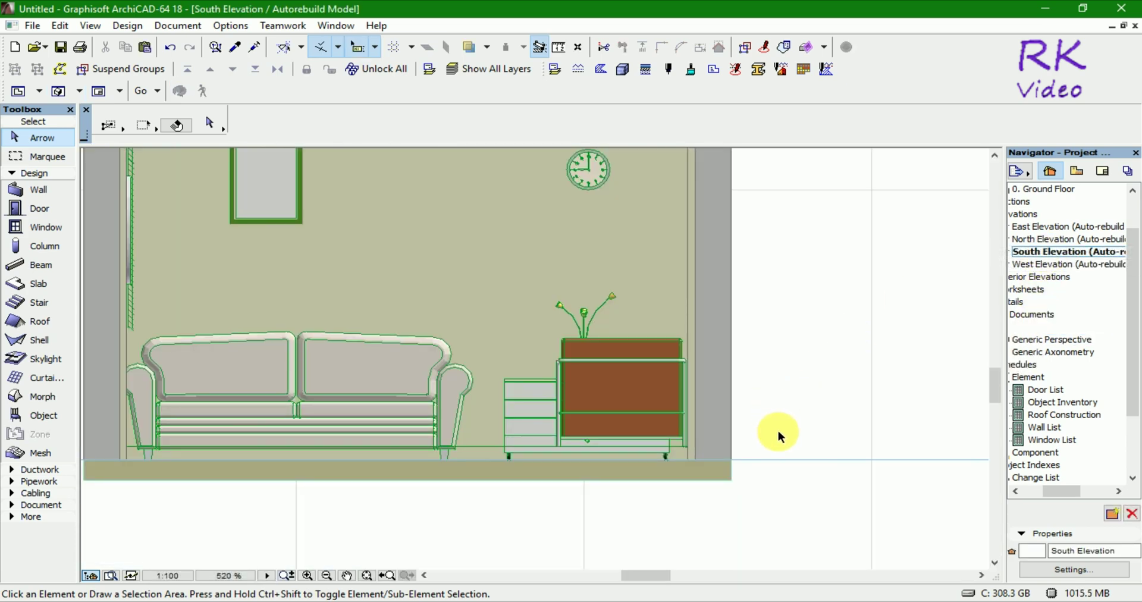
Step: Drop the drawer cabinet down onto the floor line in the South Elevation
{"action": "scroll", "coordinate": [785, 417], "scroll_direction": "down", "scroll_amount": 3}
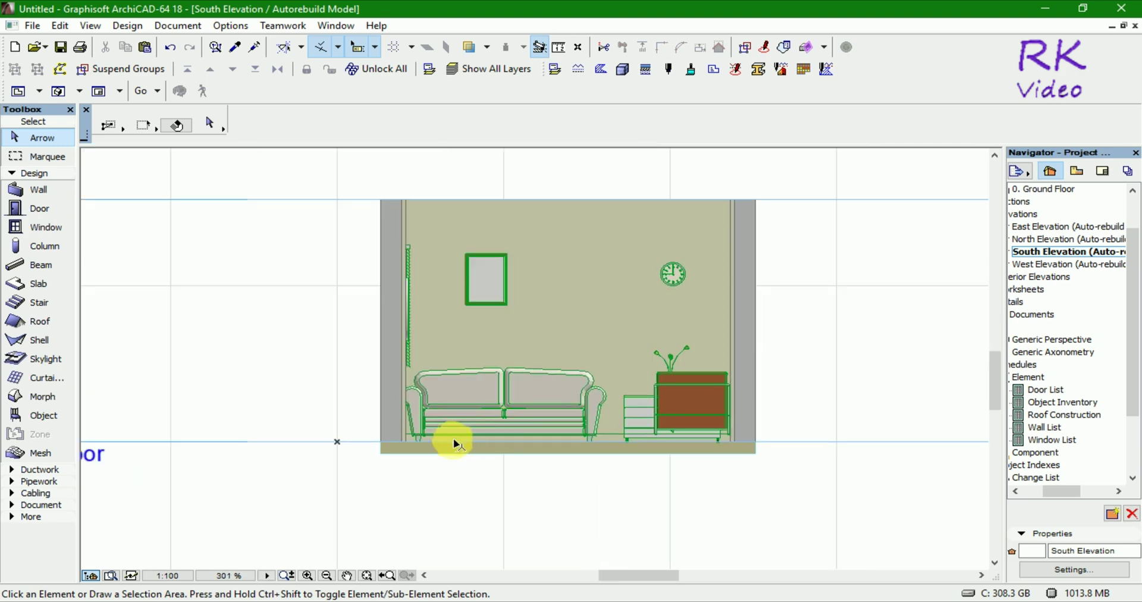
{"action": "scroll", "coordinate": [565, 451], "scroll_direction": "up", "scroll_amount": 6}
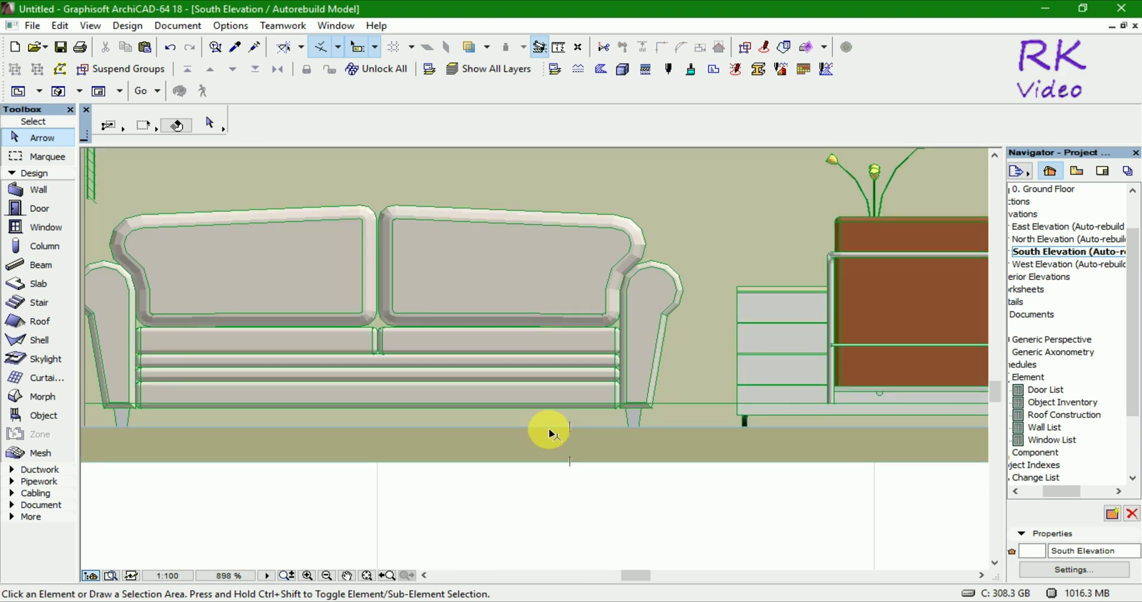
{"action": "scroll", "coordinate": [426, 467], "scroll_direction": "down", "scroll_amount": 6}
{"action": "scroll", "coordinate": [701, 432], "scroll_direction": "up", "scroll_amount": 6}
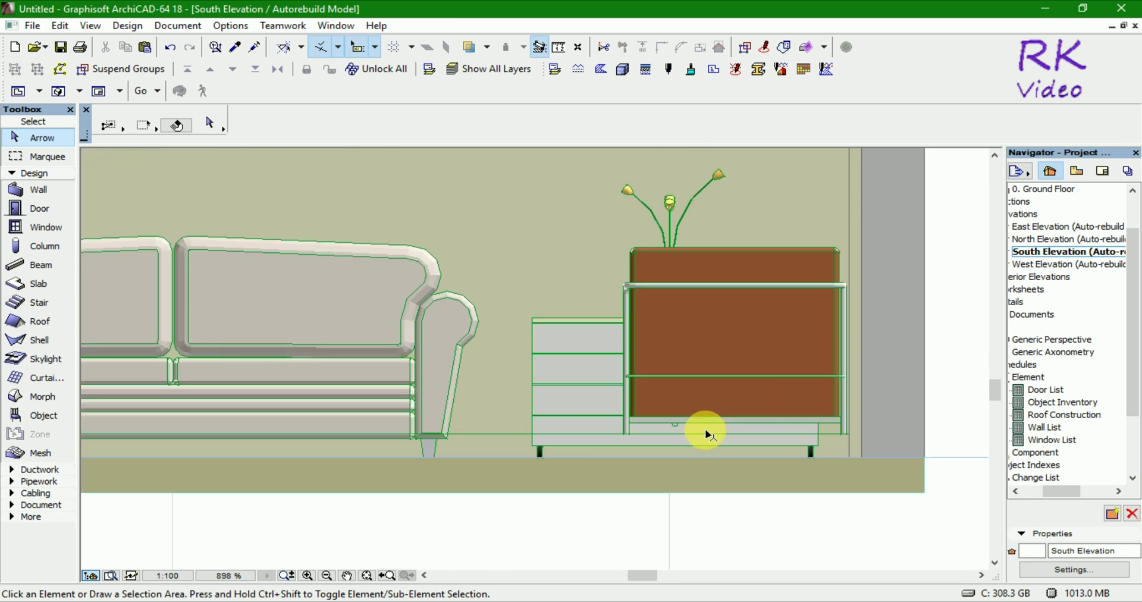
{"action": "left_click", "coordinate": [717, 424]}
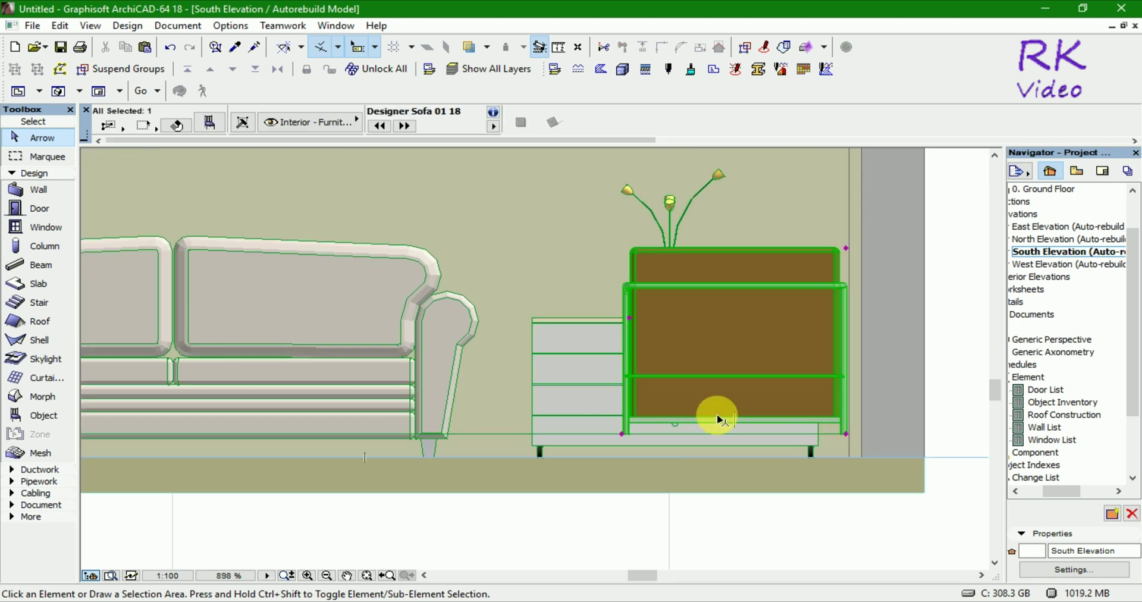
{"action": "key", "text": "ctrl+d"}
{"action": "scroll", "coordinate": [855, 446], "scroll_direction": "up", "scroll_amount": 3}
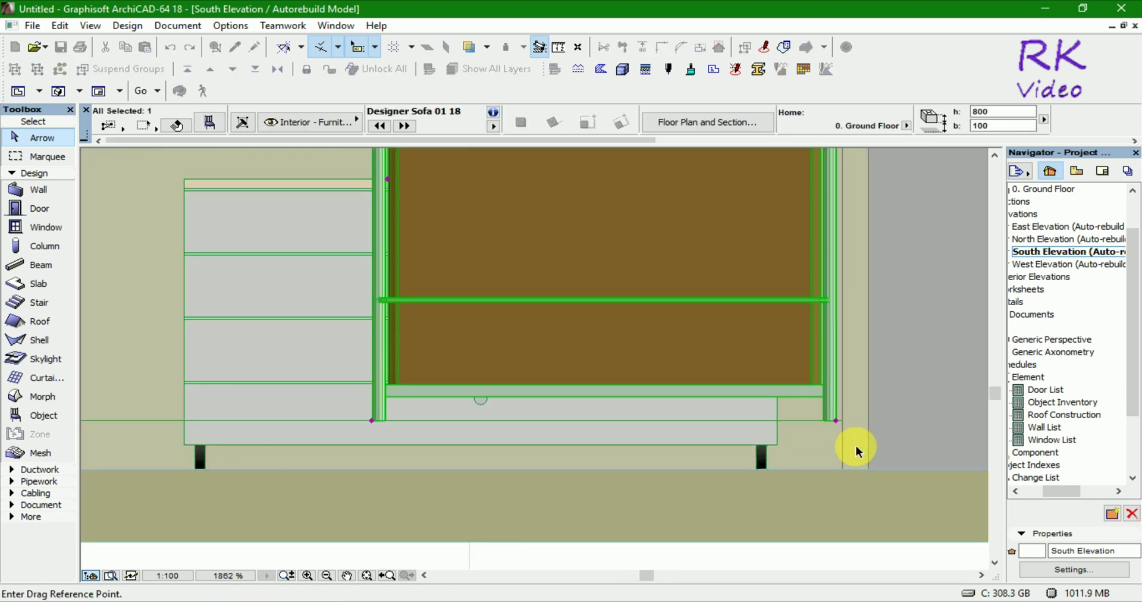
{"action": "left_click", "coordinate": [837, 421]}
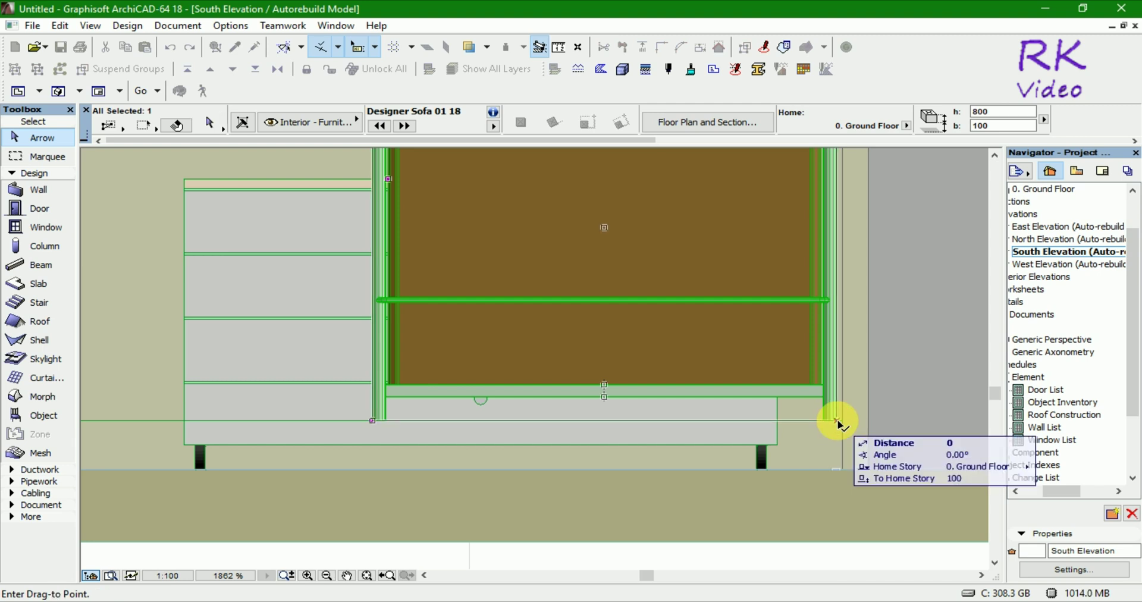
{"action": "left_click", "coordinate": [836, 462]}
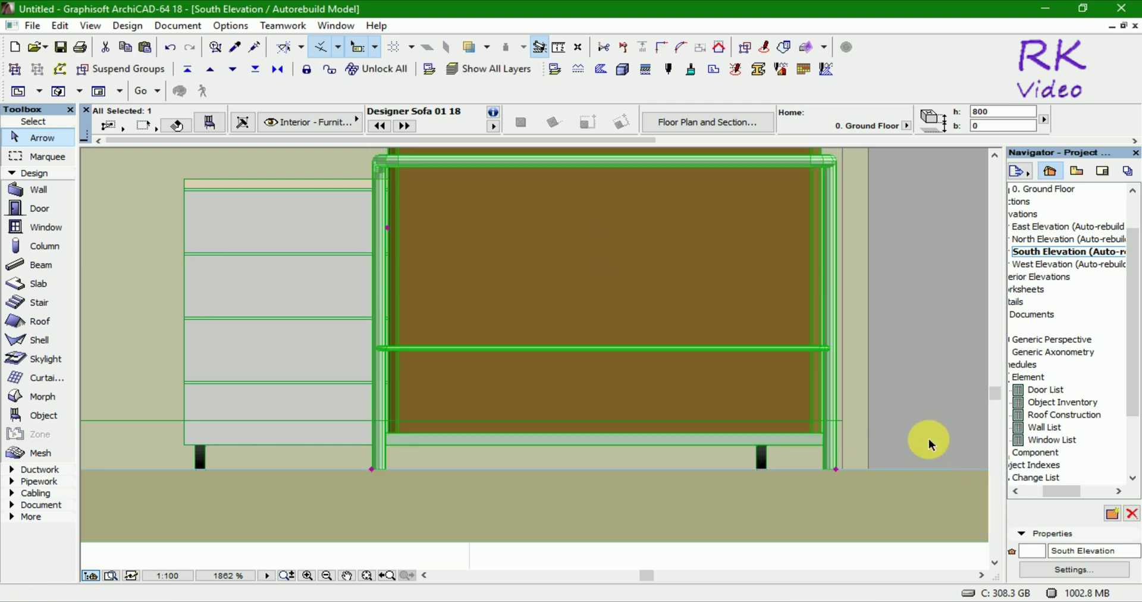
{"action": "key", "text": "Escape"}
Step: Lower Carpet 18 to elevation 0 so it lies flat on the floor
{"action": "scroll", "coordinate": [721, 428], "scroll_direction": "down", "scroll_amount": 5}
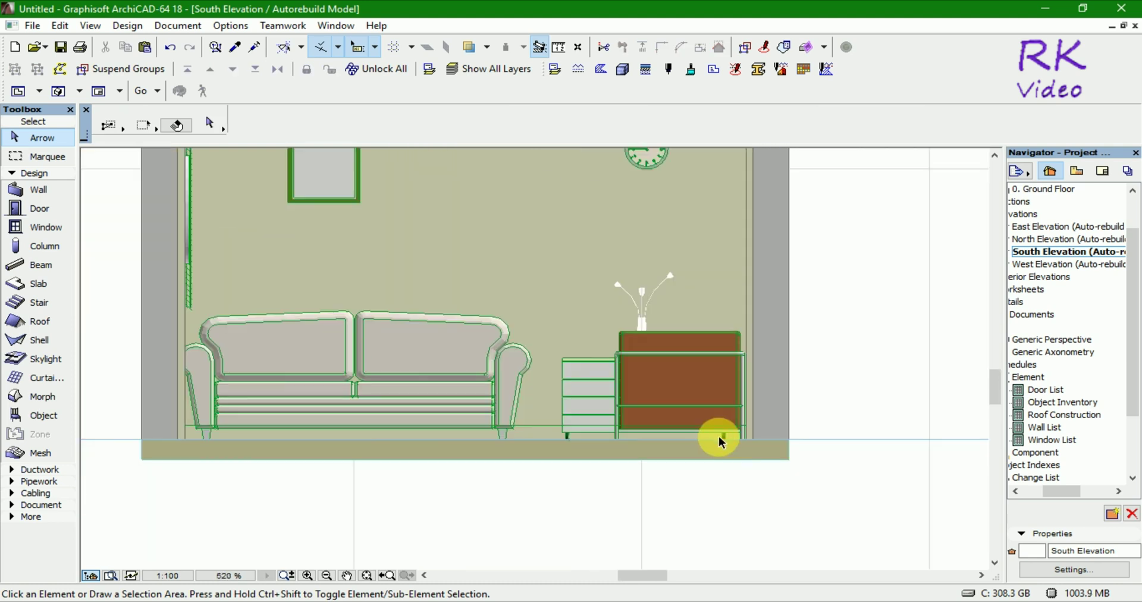
{"action": "left_click", "coordinate": [524, 443]}
{"action": "left_click", "coordinate": [499, 489]}
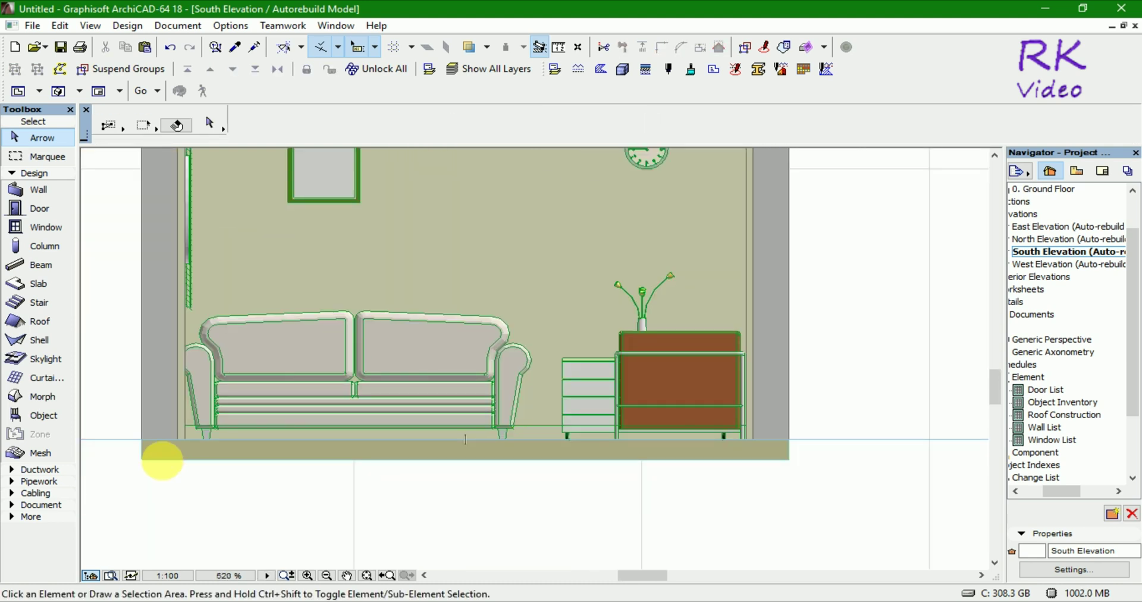
{"action": "scroll", "coordinate": [169, 452], "scroll_direction": "up", "scroll_amount": 4}
{"action": "scroll", "coordinate": [184, 446], "scroll_direction": "up", "scroll_amount": 2}
{"action": "scroll", "coordinate": [297, 485], "scroll_direction": "down", "scroll_amount": 3}
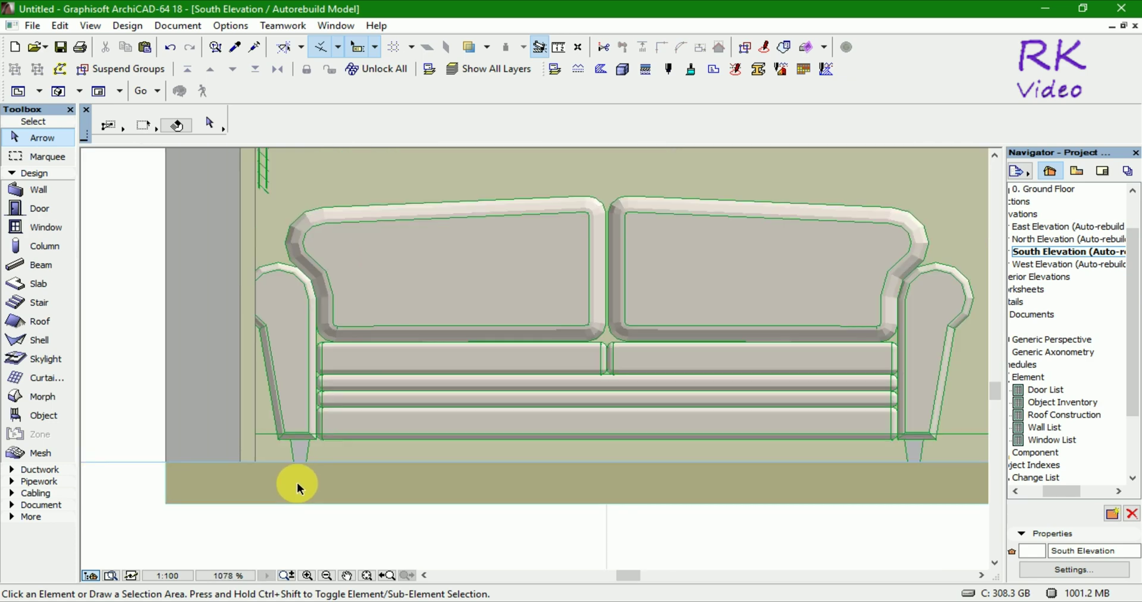
{"action": "scroll", "coordinate": [300, 483], "scroll_direction": "down", "scroll_amount": 2}
{"action": "scroll", "coordinate": [305, 483], "scroll_direction": "up", "scroll_amount": 3}
{"action": "scroll", "coordinate": [284, 467], "scroll_direction": "up", "scroll_amount": 2}
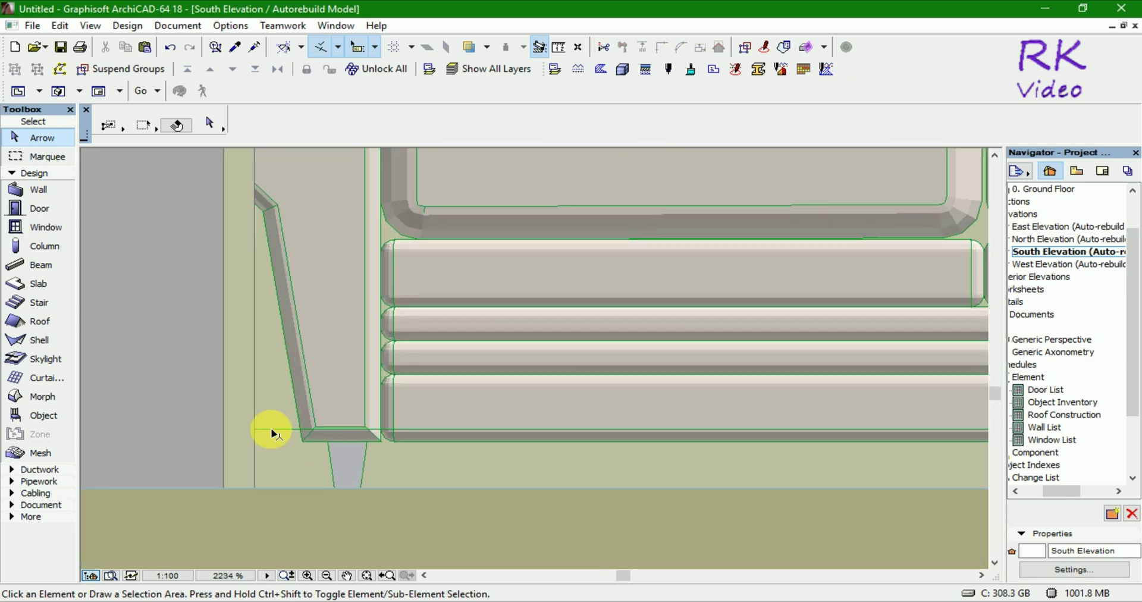
{"action": "left_click", "coordinate": [265, 437]}
{"action": "scroll", "coordinate": [263, 443], "scroll_direction": "down", "scroll_amount": 2}
{"action": "scroll", "coordinate": [258, 453], "scroll_direction": "down", "scroll_amount": 3}
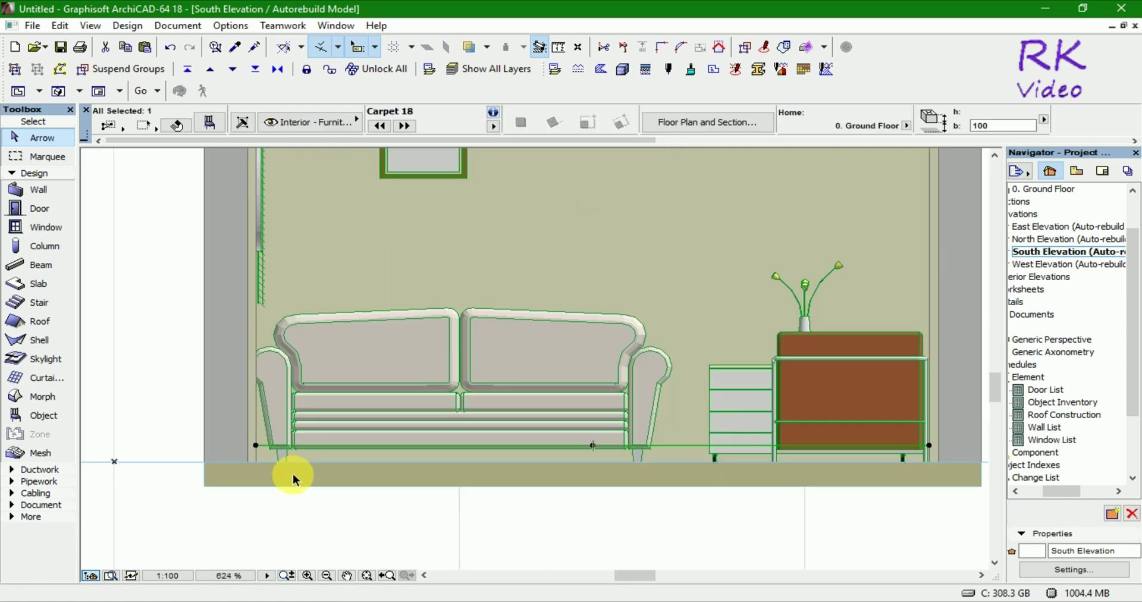
{"action": "key", "text": "ctrl+d"}
{"action": "scroll", "coordinate": [231, 436], "scroll_direction": "up", "scroll_amount": 4}
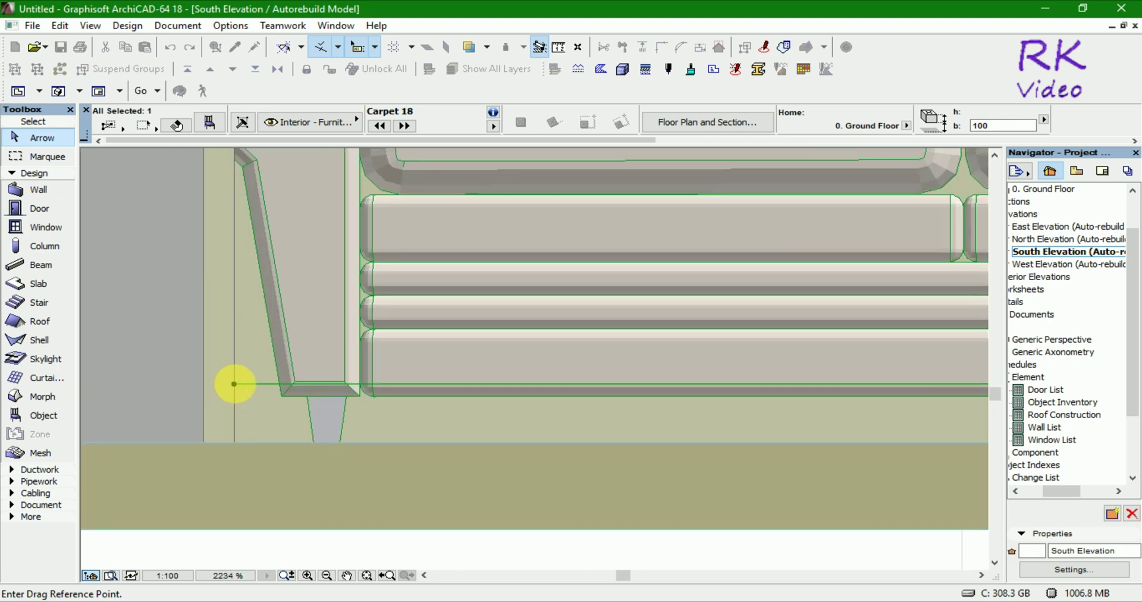
{"action": "left_click", "coordinate": [235, 384]}
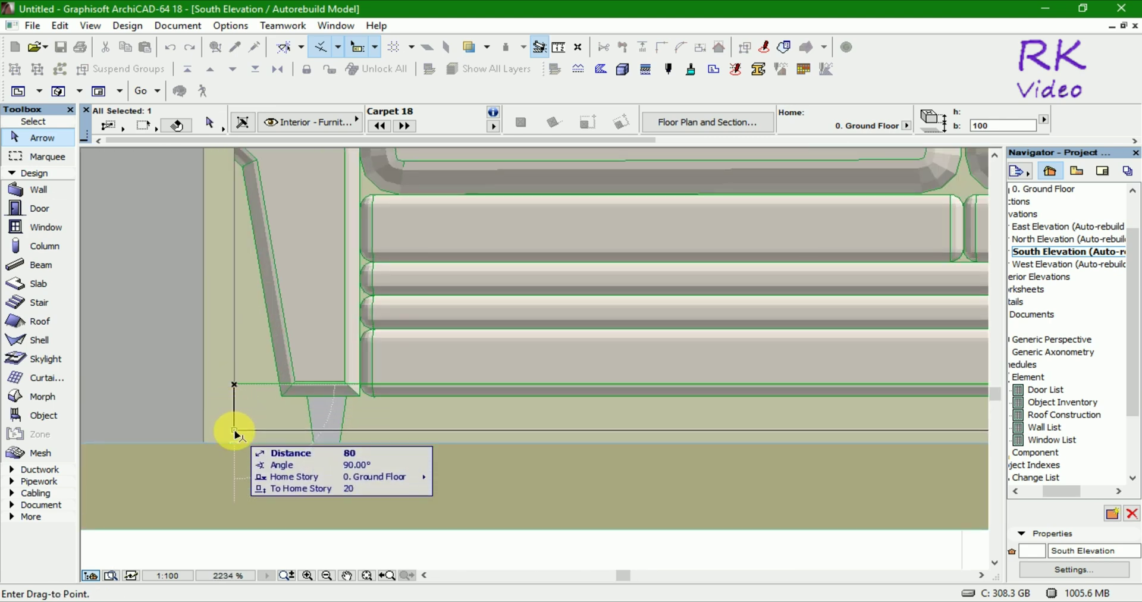
{"action": "left_click", "coordinate": [232, 531]}
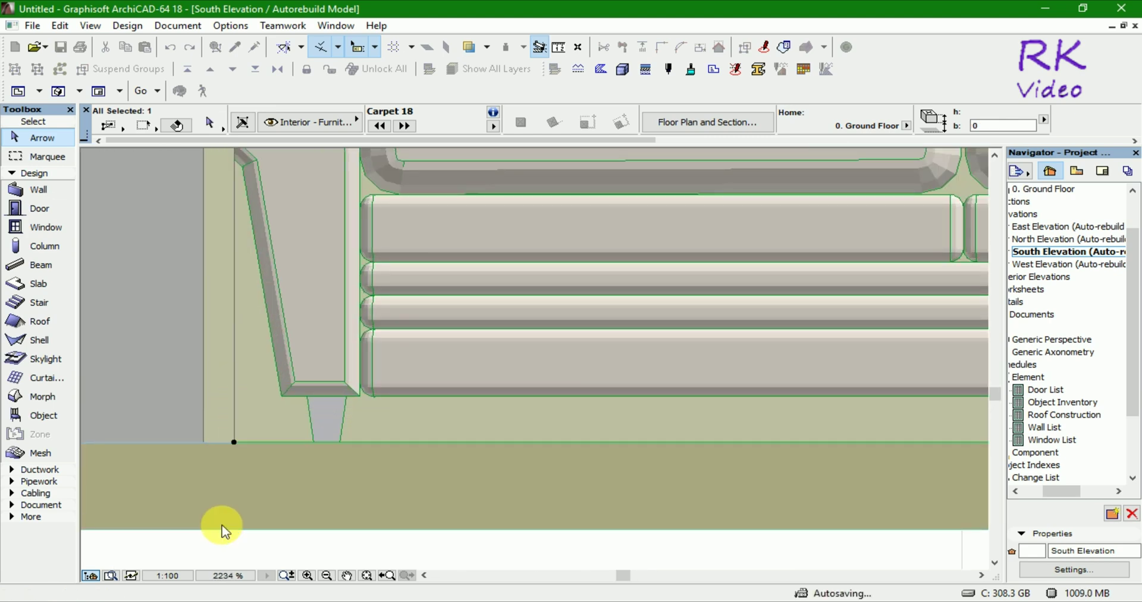
{"action": "scroll", "coordinate": [326, 469], "scroll_direction": "down", "scroll_amount": 5}
{"action": "scroll", "coordinate": [329, 484], "scroll_direction": "down", "scroll_amount": 2}
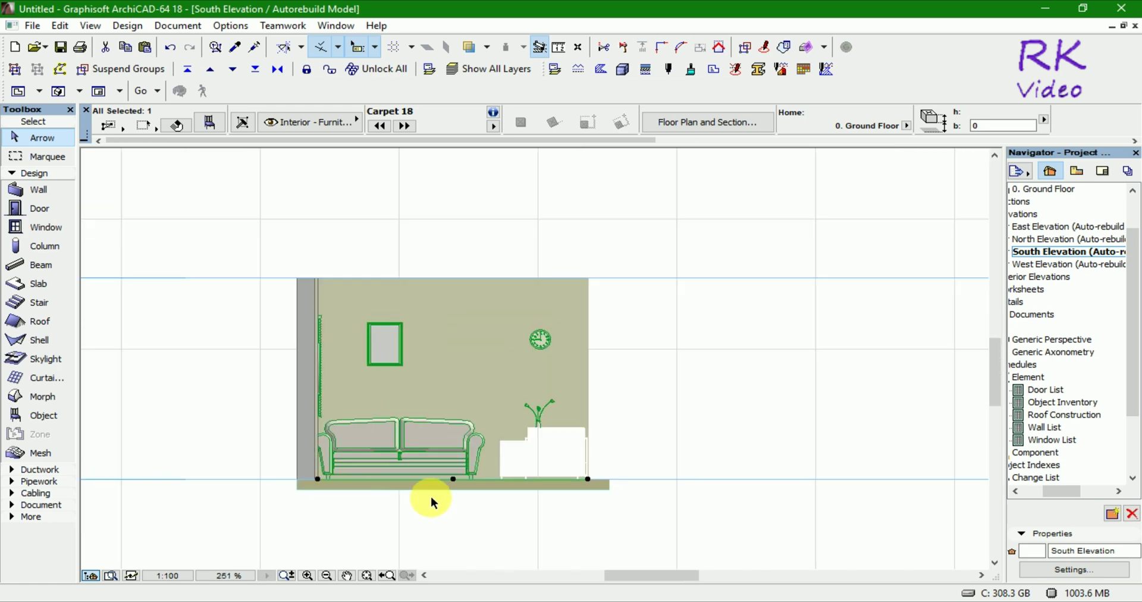
{"action": "left_click", "coordinate": [648, 507]}
Step: Show the furnished room in 3D from outside the walls and select the floor slab
{"action": "key", "text": "F3"}
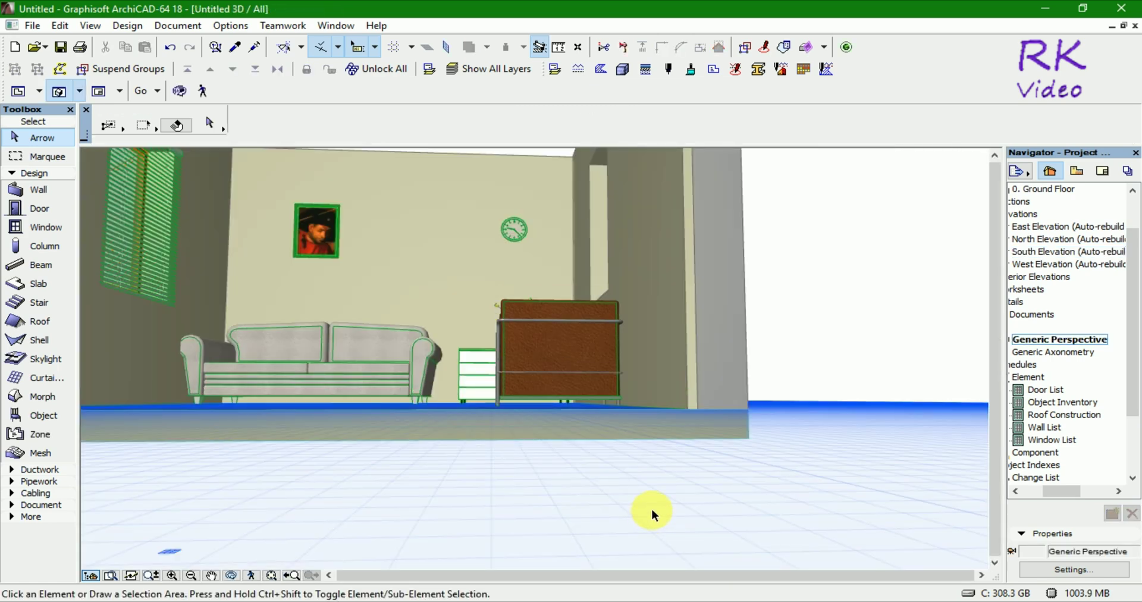
{"action": "scroll", "coordinate": [648, 509], "scroll_direction": "down", "scroll_amount": 5}
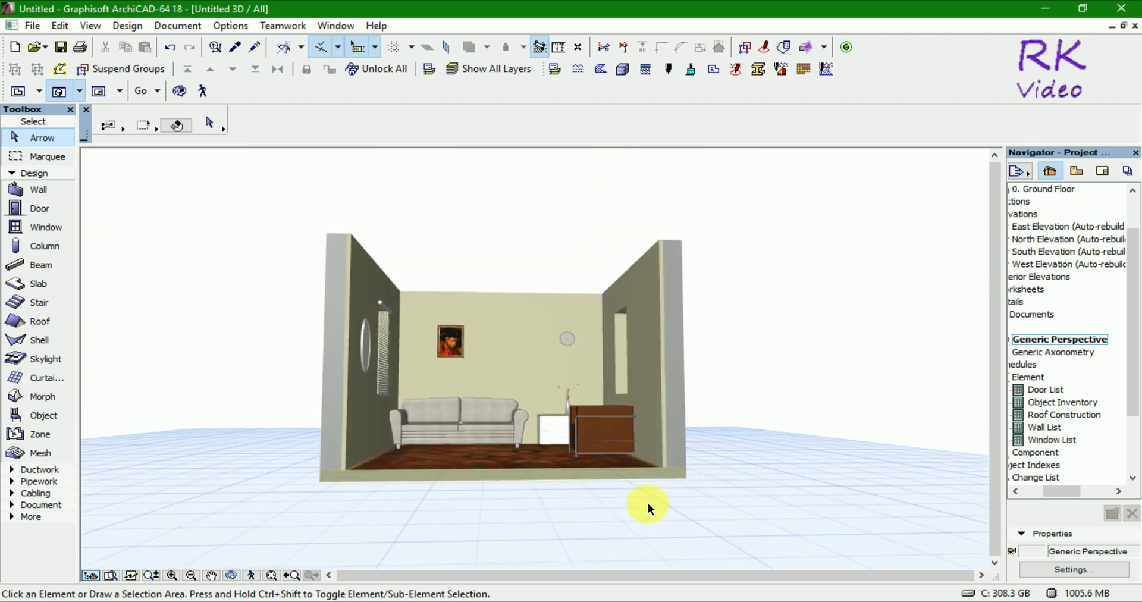
{"action": "mouse_move", "coordinate": [648, 503]}
{"action": "middle_mouse_down", "text": "shift"}
{"action": "mouse_move", "coordinate": [591, 427]}
{"action": "mouse_move", "coordinate": [423, 462]}
{"action": "mouse_move", "coordinate": [627, 422]}
{"action": "middle_mouse_up", "text": "shift"}
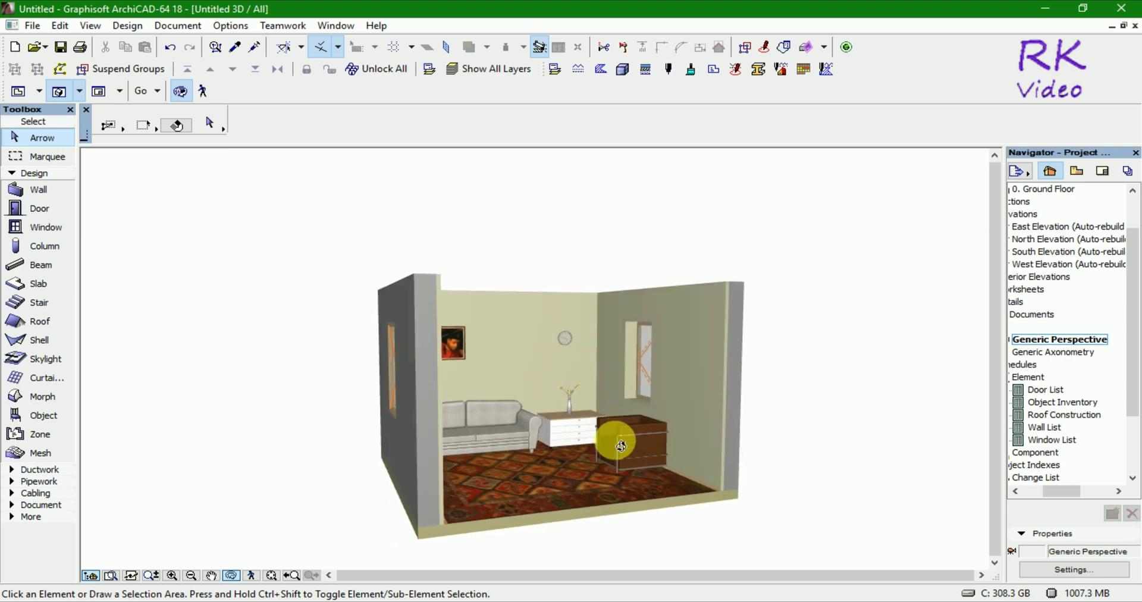
{"action": "left_click", "coordinate": [475, 535]}
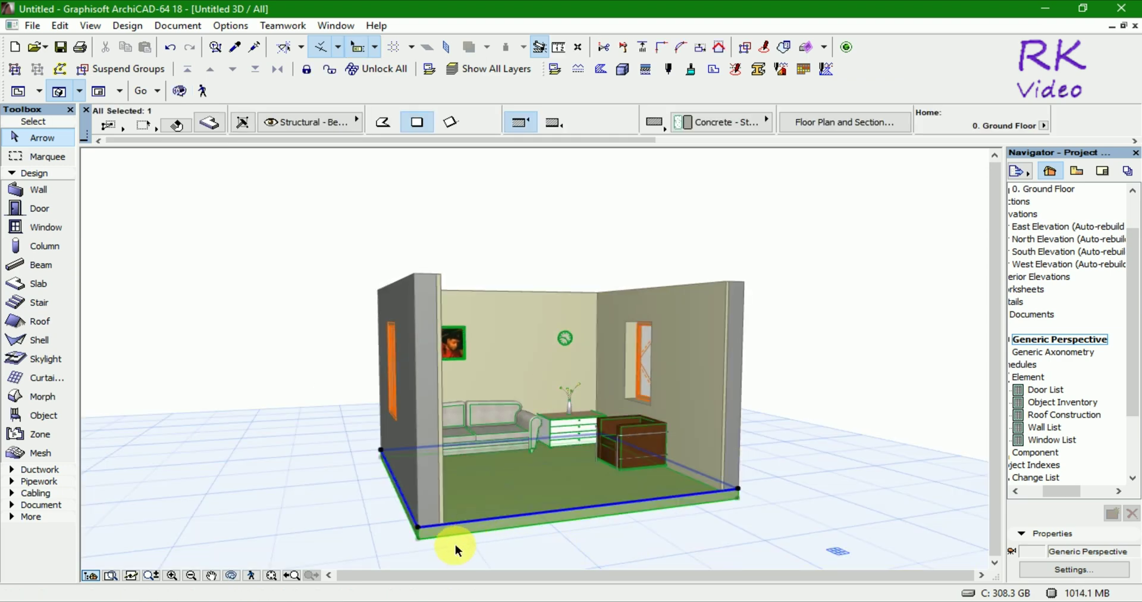
Step: Drag a copy of the floor slab from its corner up onto the wall tops as the ceiling
{"action": "key", "text": "ctrl+shift+d"}
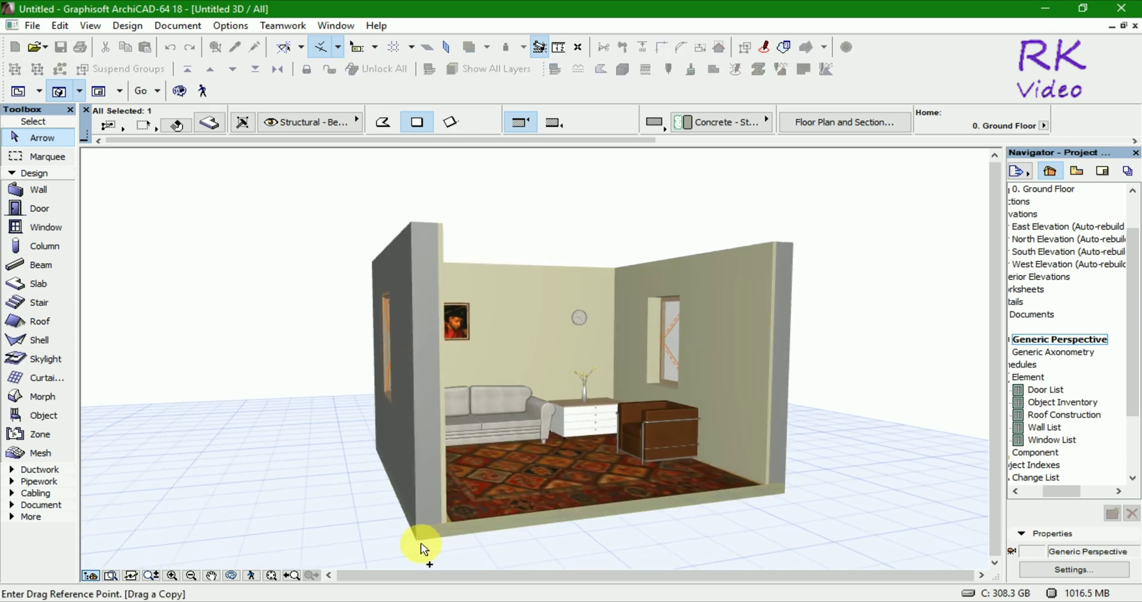
{"action": "left_click", "coordinate": [419, 544]}
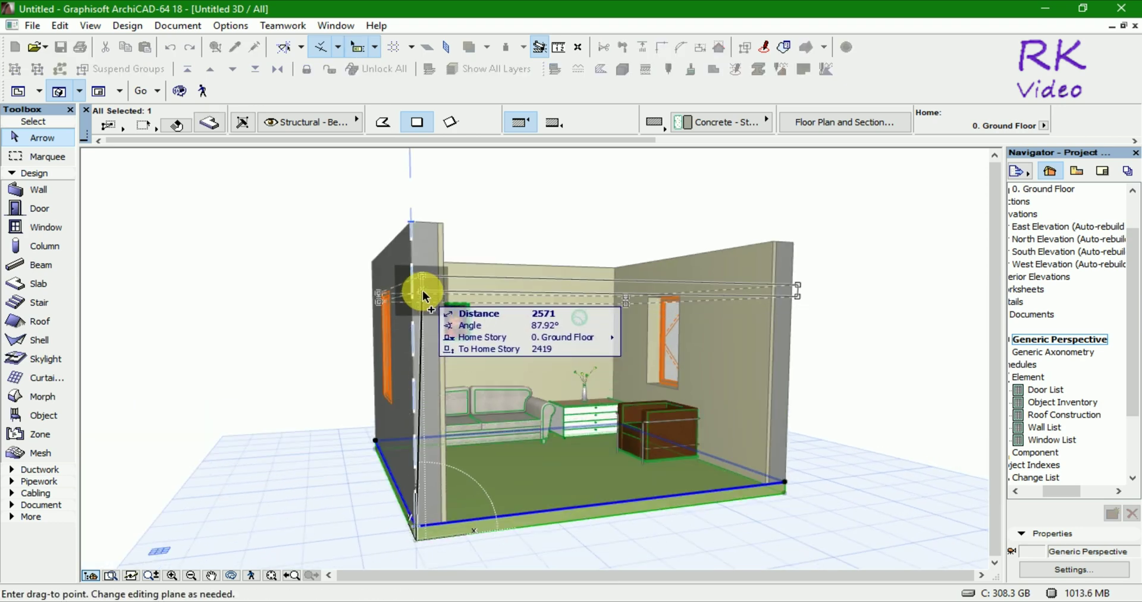
{"action": "left_click", "coordinate": [419, 227]}
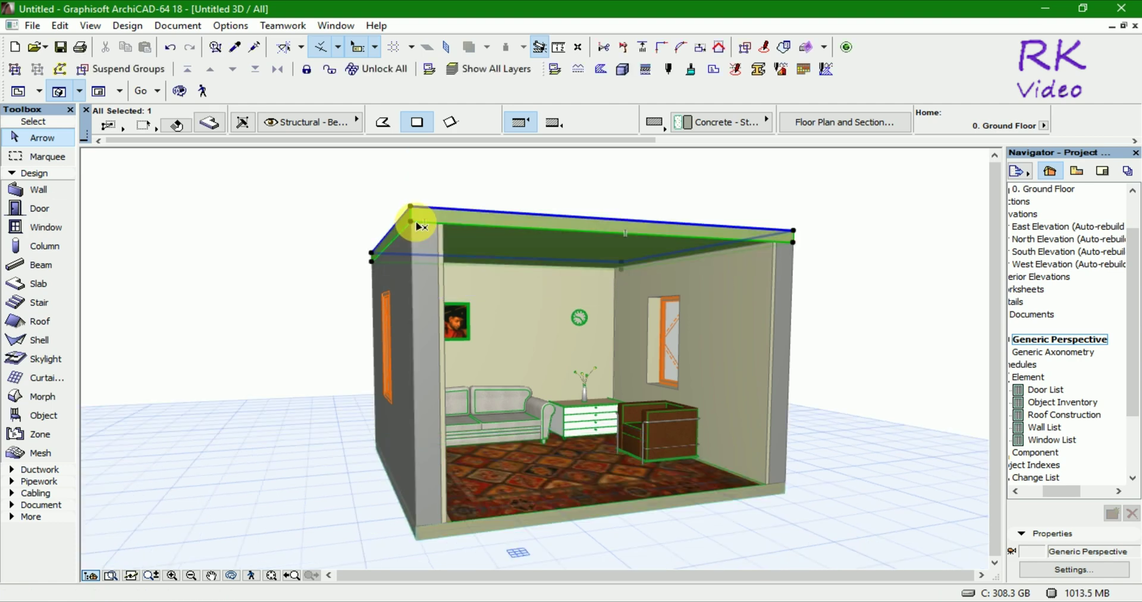
{"action": "left_click", "coordinate": [861, 237]}
{"action": "middle_click_drag", "start_coordinate": [635, 421], "coordinate": [591, 449], "text": "shift"}
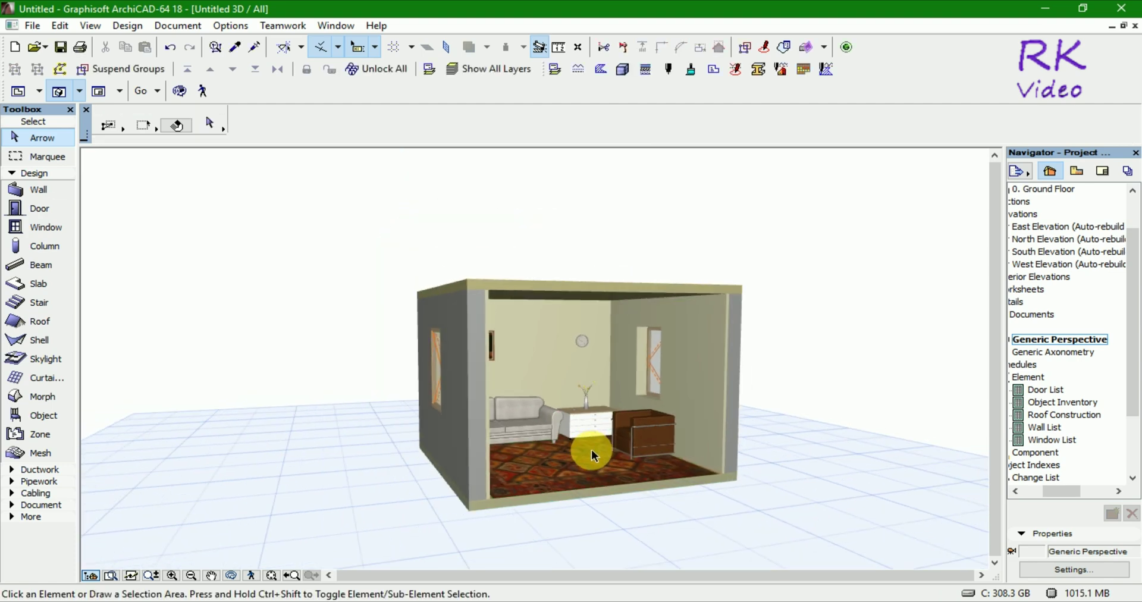
{"action": "scroll", "coordinate": [592, 454], "scroll_direction": "down", "scroll_amount": 3}
Step: Select all elements and zoom in to look straight into the enclosed, ceiling-covered room
{"action": "key", "text": "ctrl+a"}
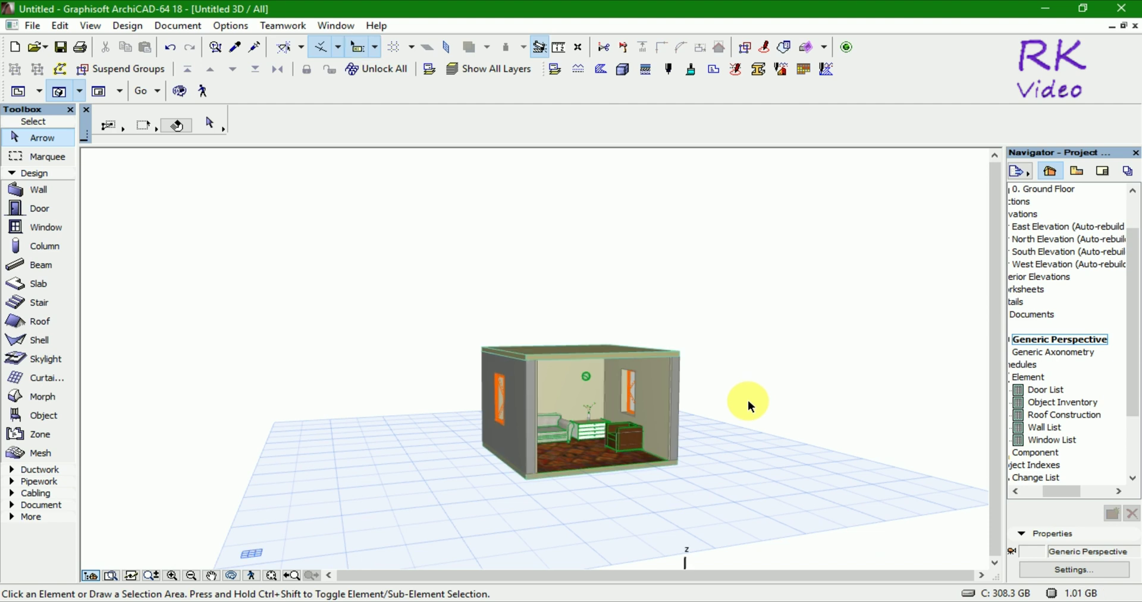
{"action": "mouse_move", "coordinate": [748, 399]}
{"action": "middle_mouse_down", "text": "shift"}
{"action": "mouse_move", "coordinate": [713, 412]}
{"action": "mouse_move", "coordinate": [717, 424]}
{"action": "middle_mouse_up", "text": "shift"}
{"action": "scroll", "coordinate": [671, 441], "scroll_direction": "up", "scroll_amount": 2}
{"action": "scroll", "coordinate": [667, 454], "scroll_direction": "up", "scroll_amount": 3}
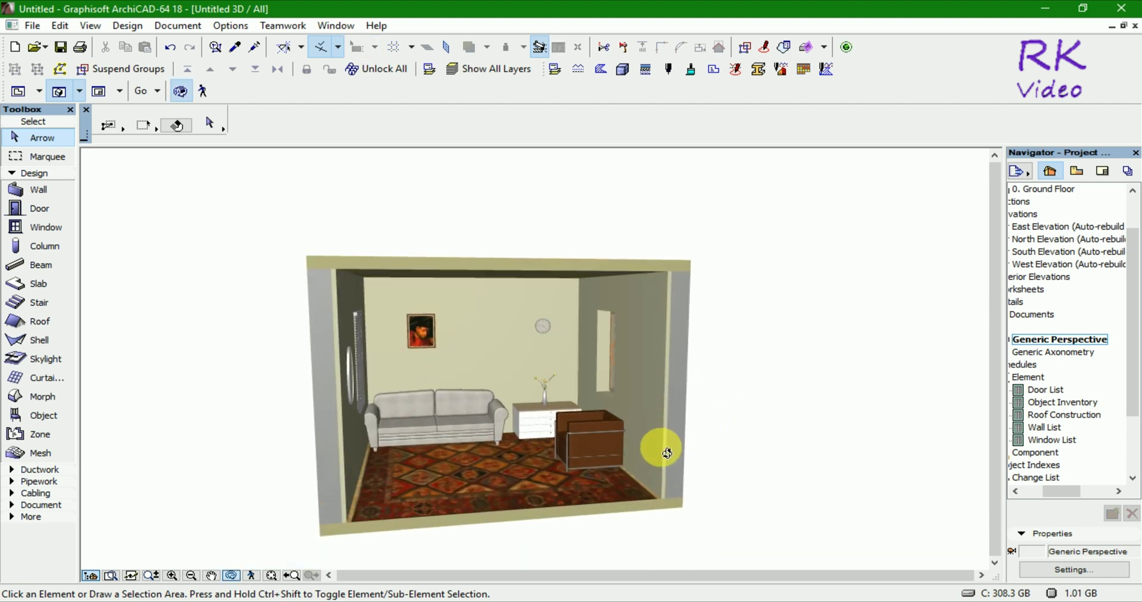
{"action": "mouse_move", "coordinate": [666, 453]}
{"action": "middle_mouse_down", "text": "shift"}
{"action": "mouse_move", "coordinate": [606, 453]}
{"action": "mouse_move", "coordinate": [626, 454]}
{"action": "middle_mouse_up", "text": "shift"}
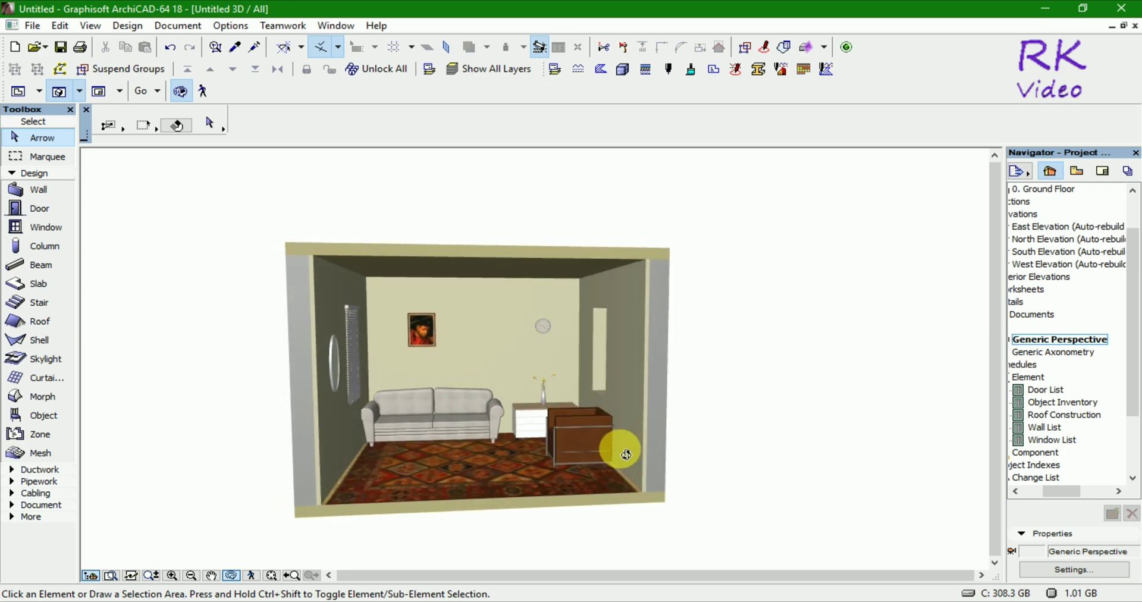